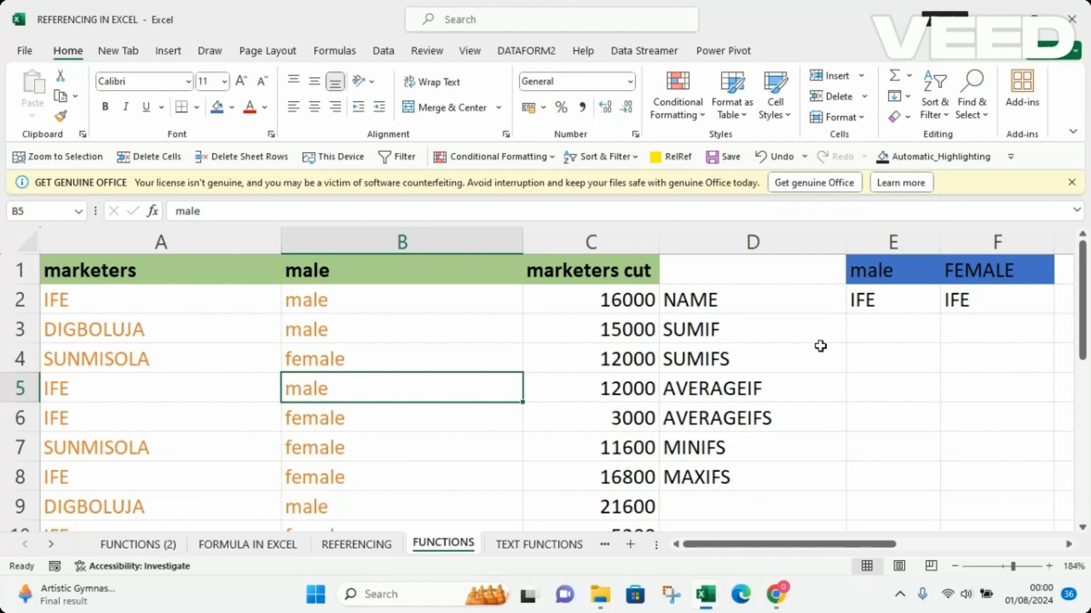
Step: Start a SUMIF formula in E3 with the gender column B2:B11 as its range
click(880, 330)
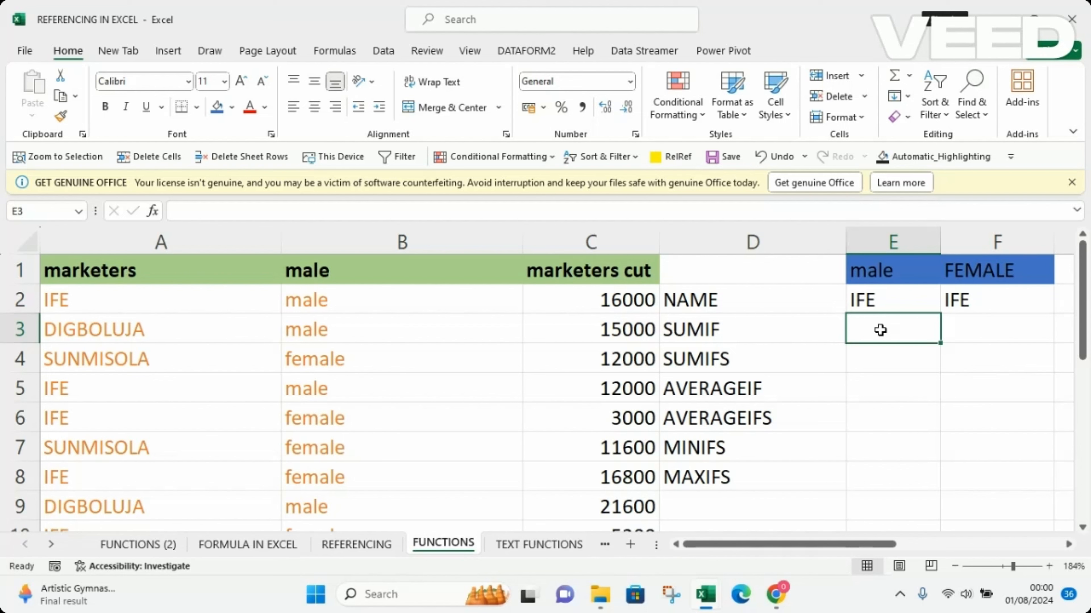
text(=)
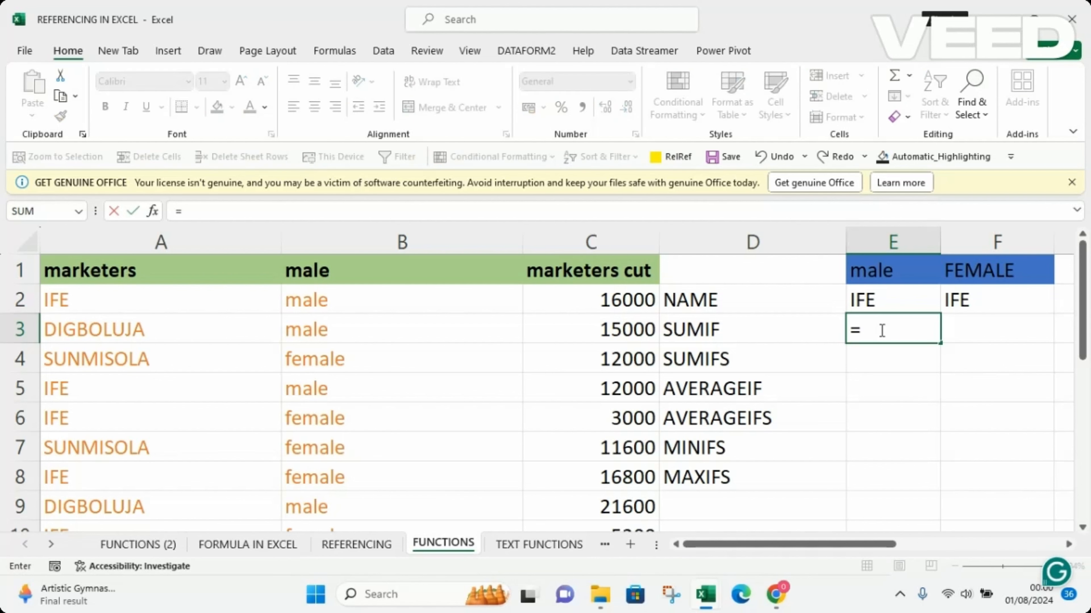
text(SUMIF()
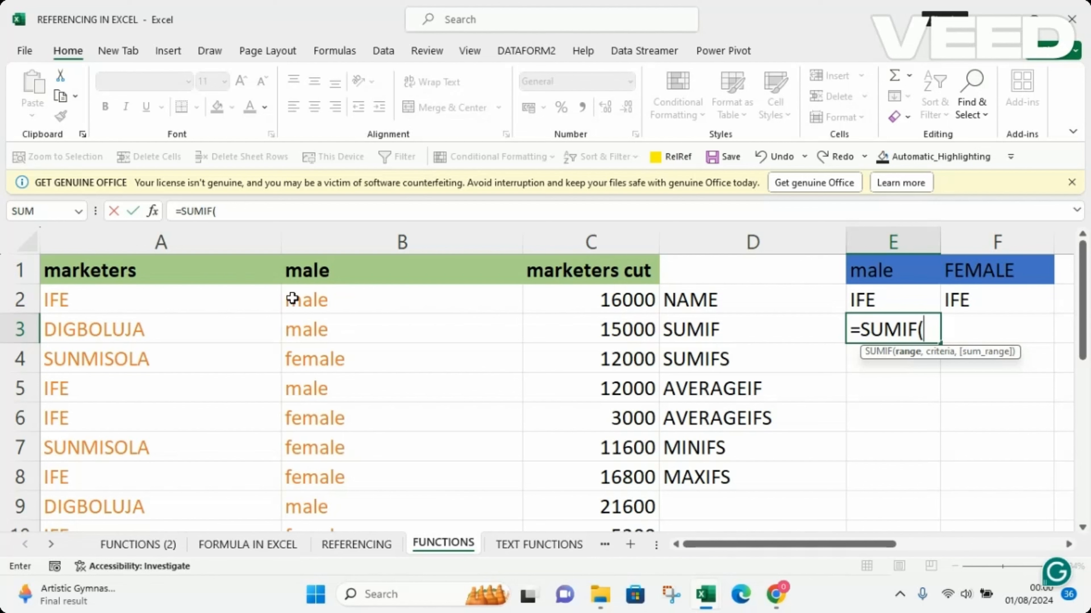
click(316, 300)
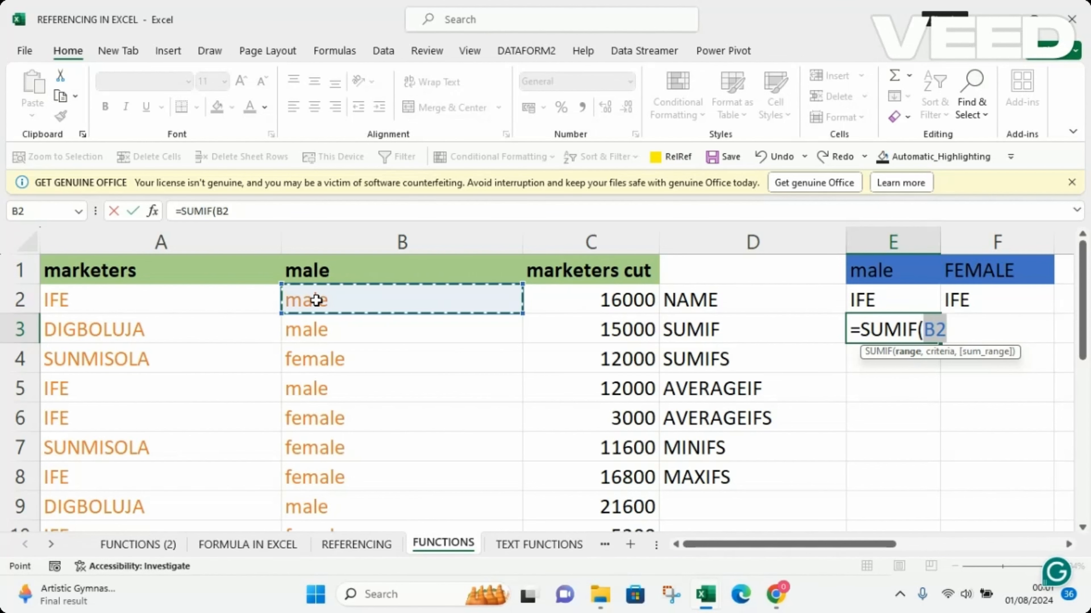
key(ctrl+shift+Down)
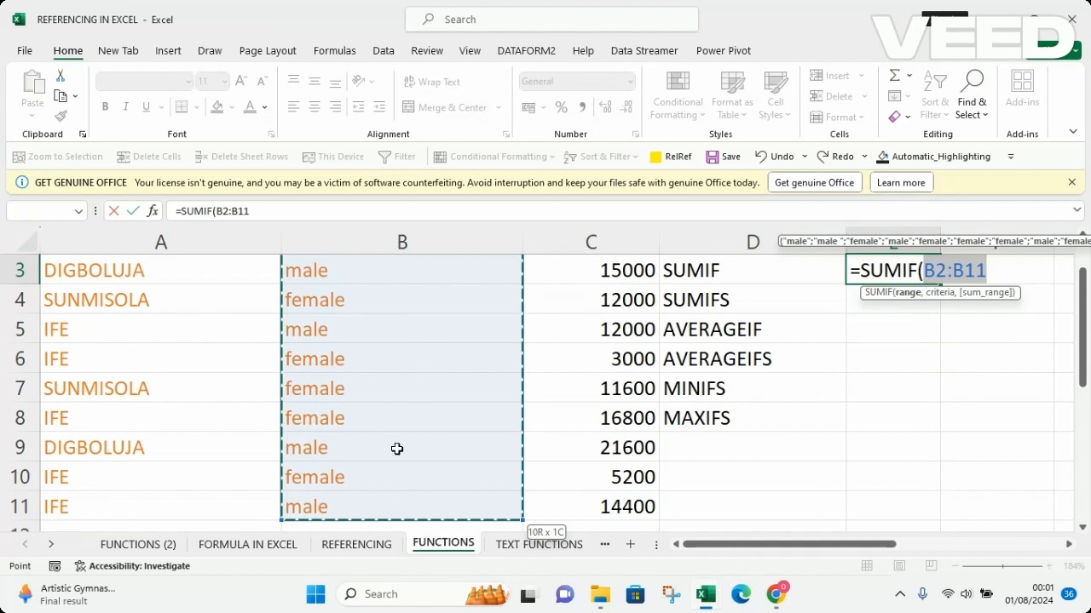
text(,)
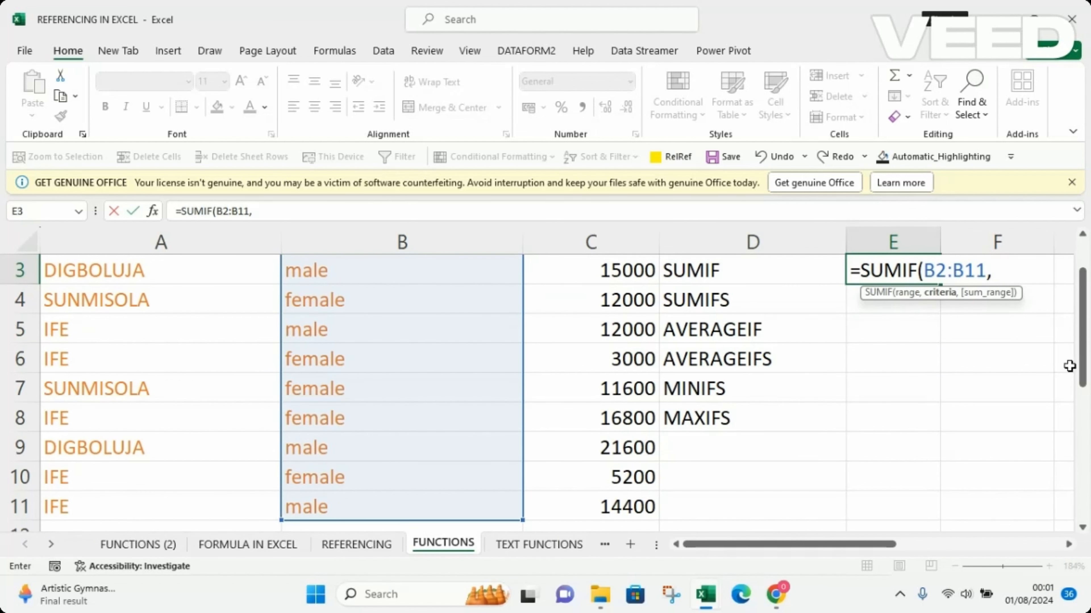
Step: Enter "male" in lowercase as the criterion of the SUMIF formula in E3
drag(1079, 371, 1083, 327)
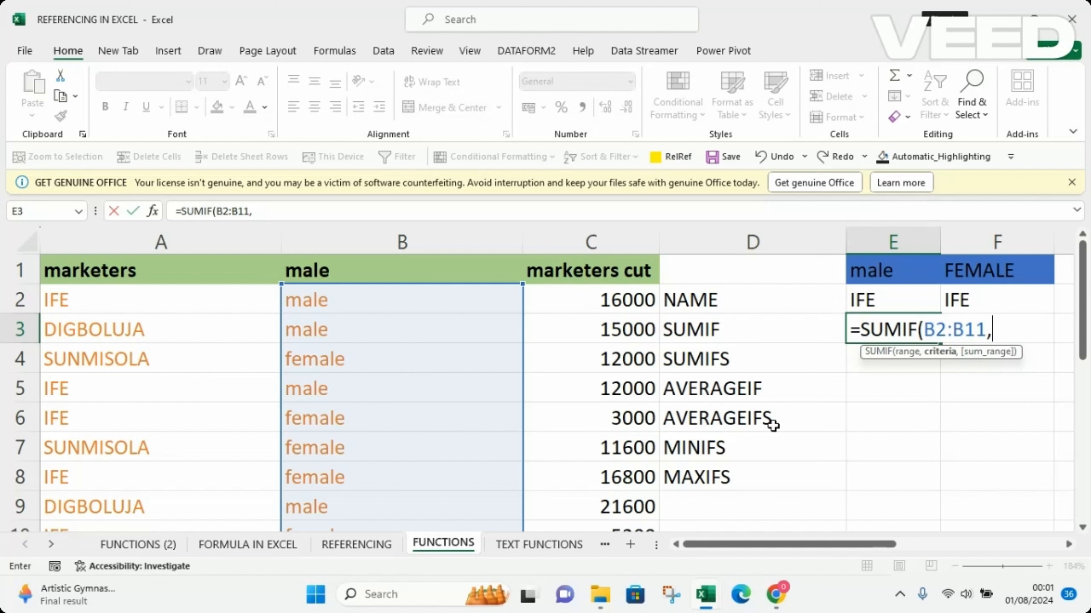
text(MALE)
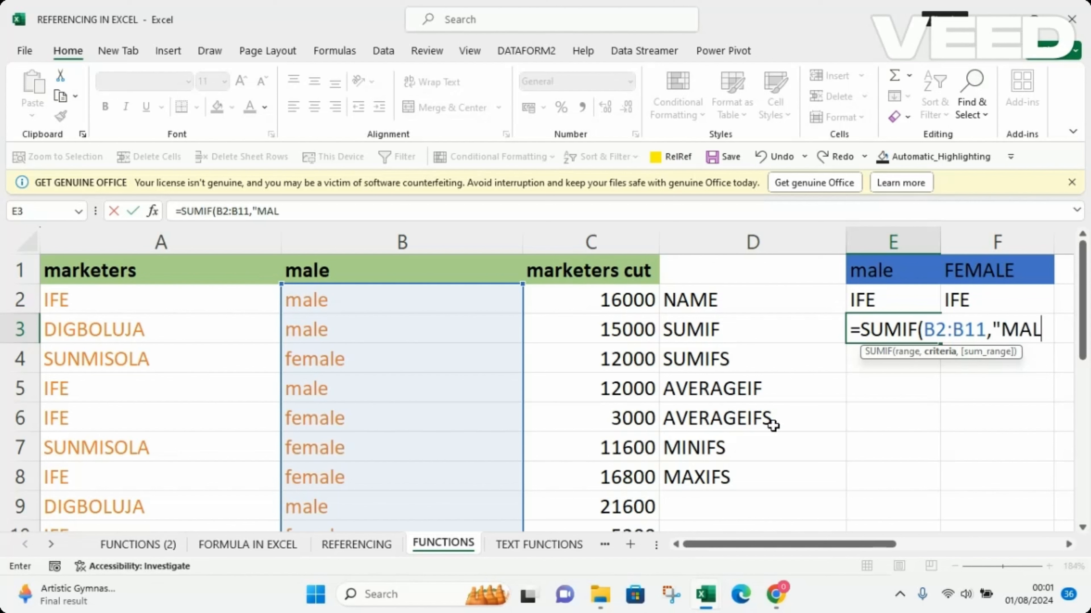
key(BackSpace)
key(BackSpace)
key(BackSpace)
key(BackSpace)
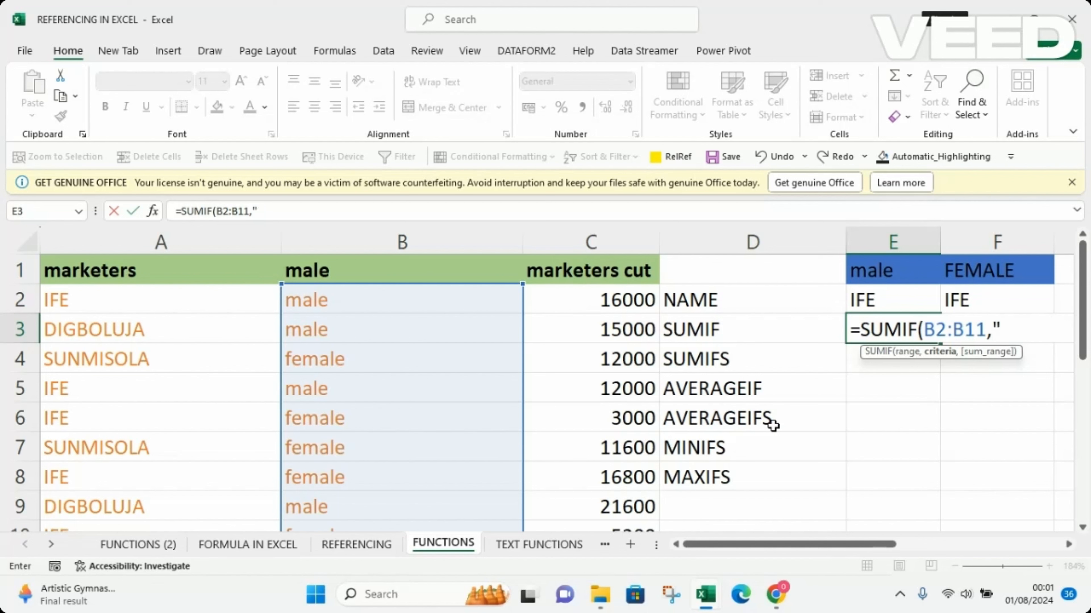
text(male",)
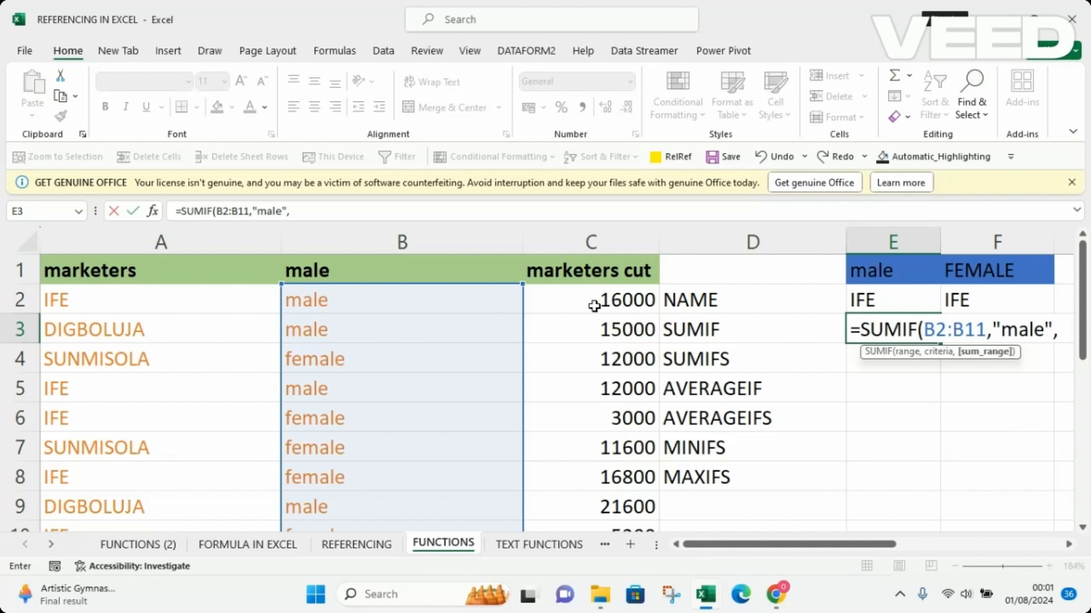
Step: Add the marketers cut values C2:C11 as the sum range and complete the SUMIF formula in E3
click(609, 301)
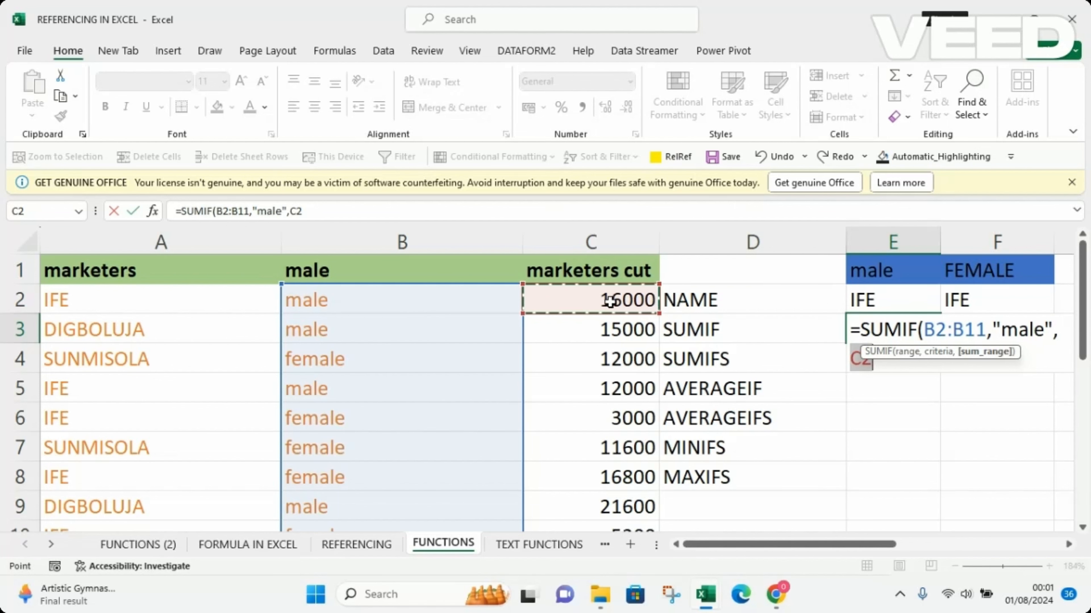
key(ctrl+shift+Down)
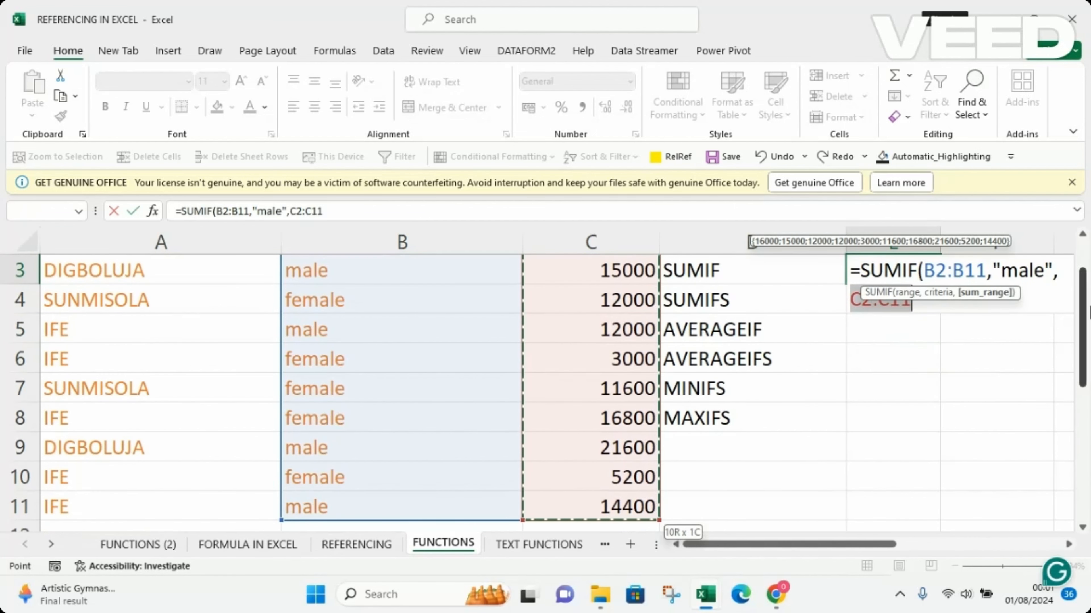
drag(1083, 329, 1084, 275)
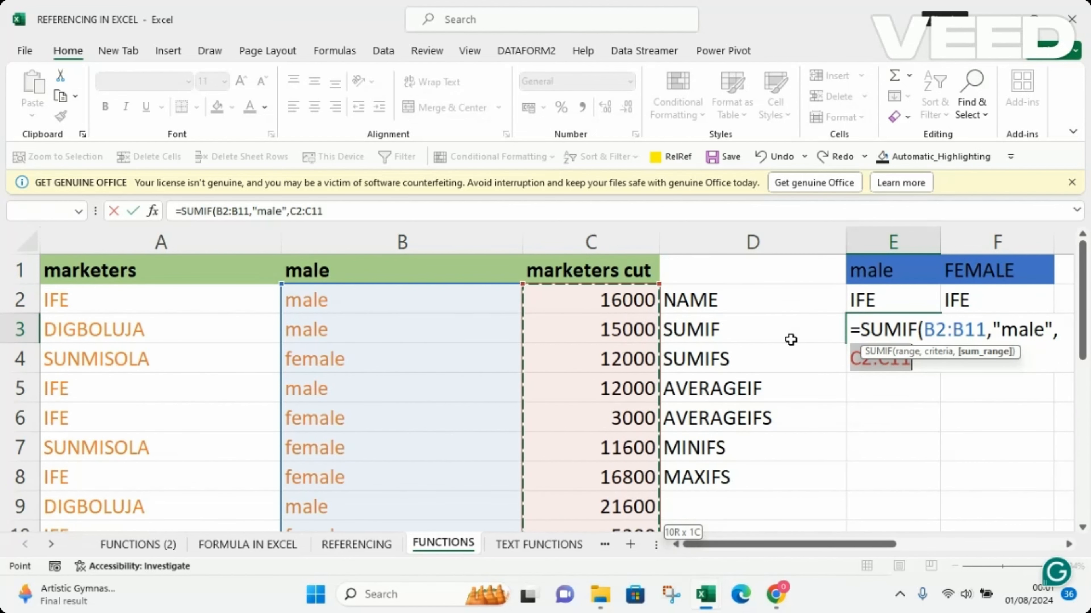
click(328, 211)
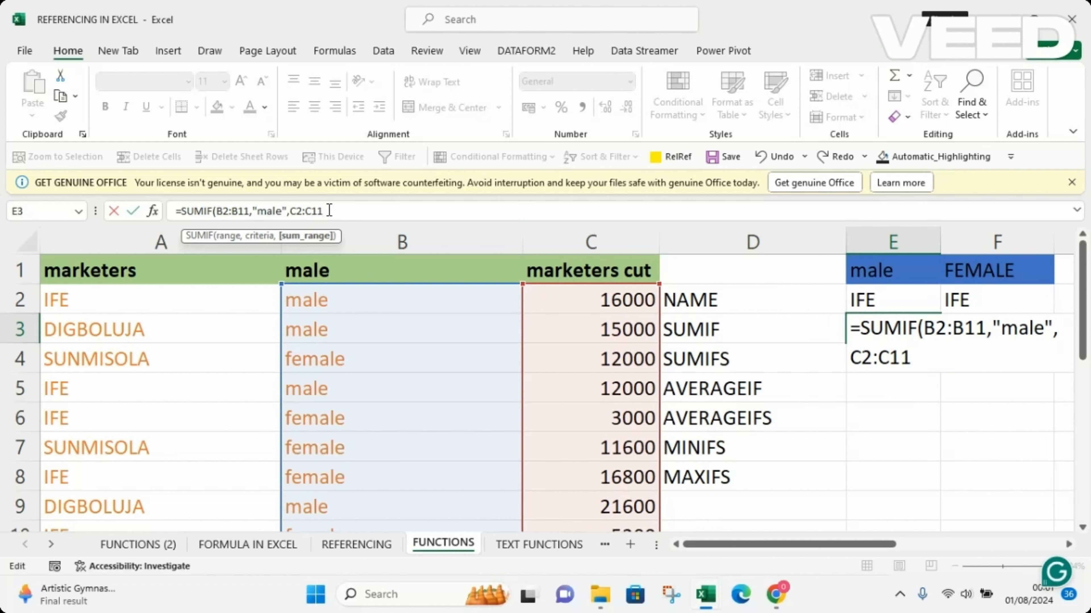
text())
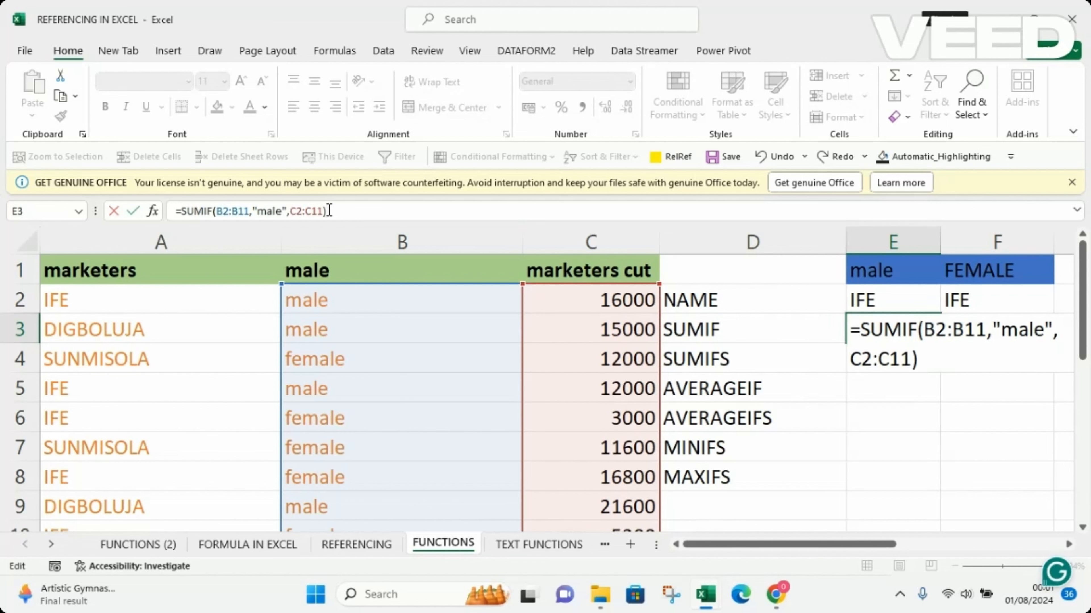
key(Return)
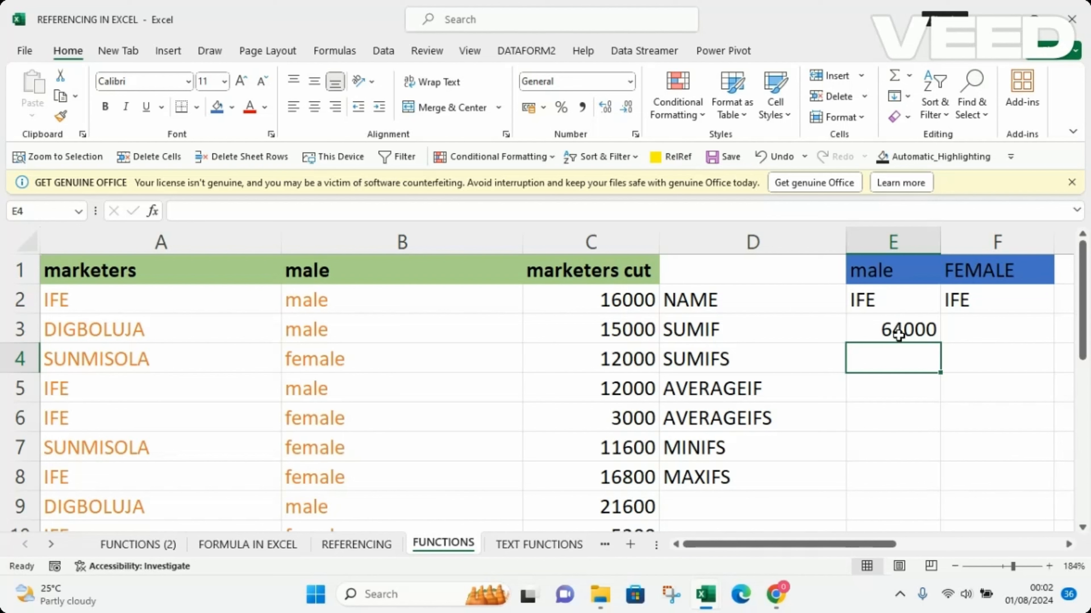
Step: Change the SUMIF criterion in E3 to "male " with a trailing space
double_click(900, 332)
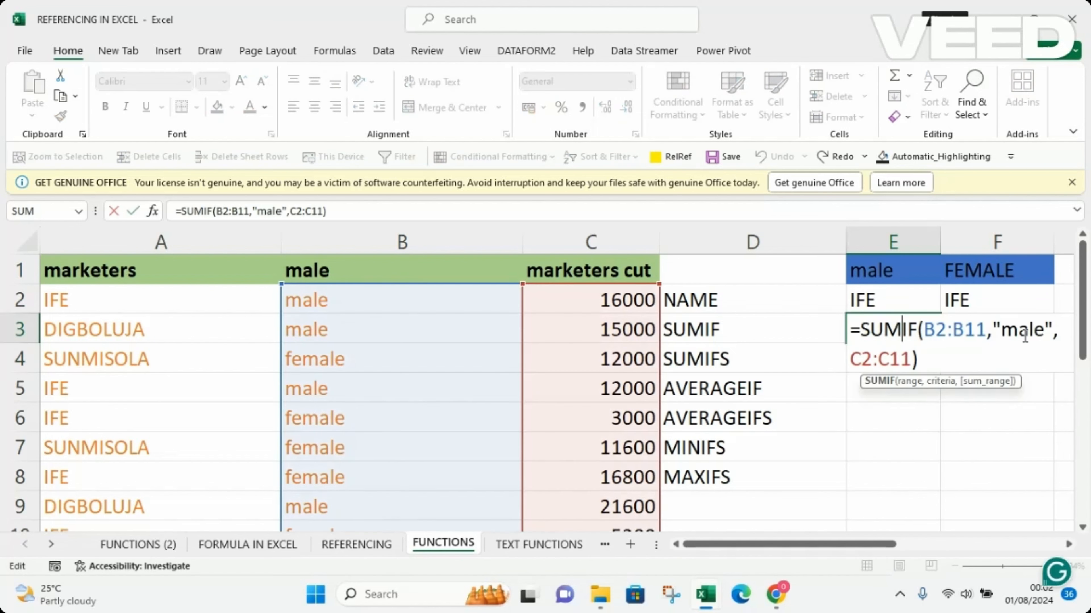
click(1044, 331)
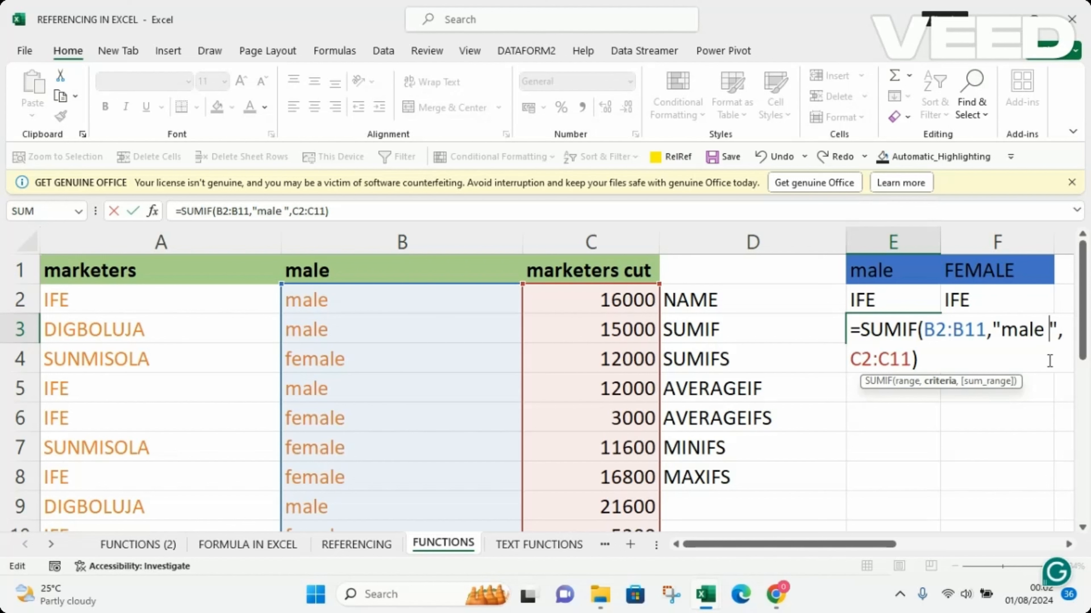
key(BackSpace)
key(Return)
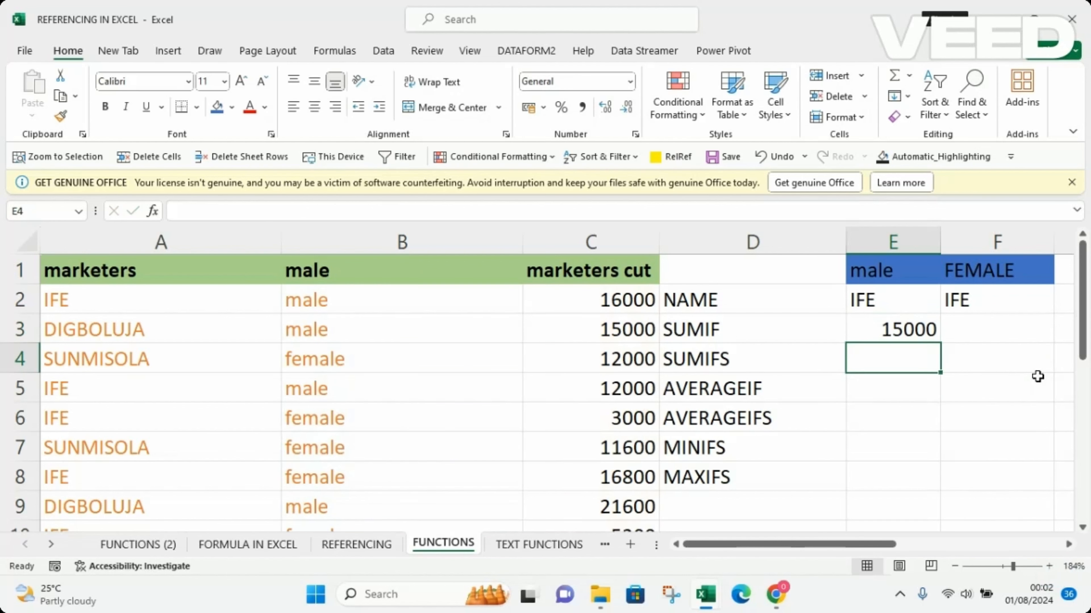
click(898, 329)
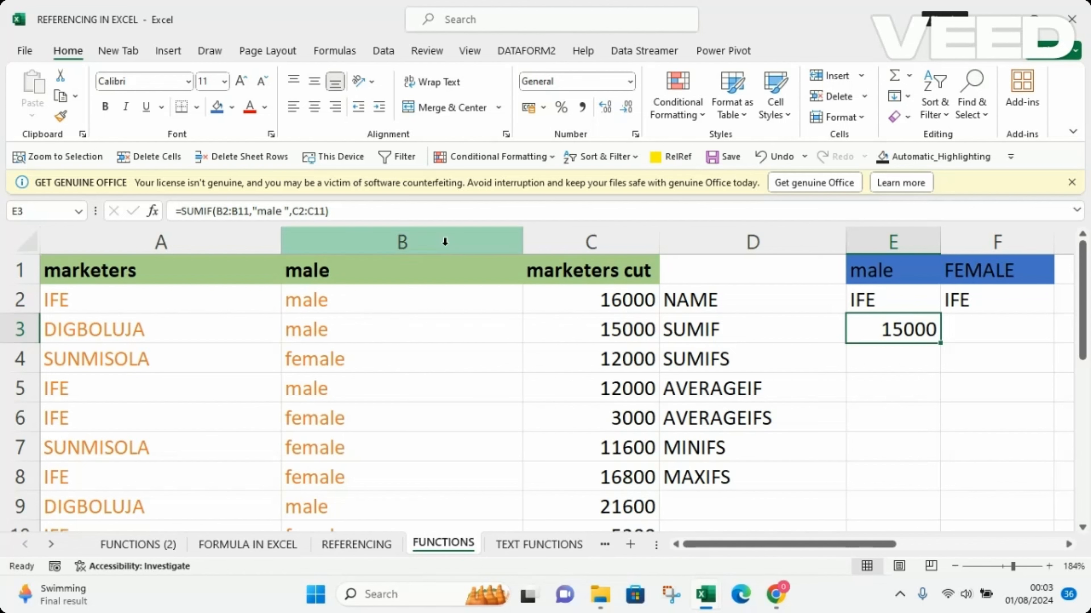
Step: Insert an empty column between the gender column and the marketers cut column
click(554, 237)
right_click(555, 235)
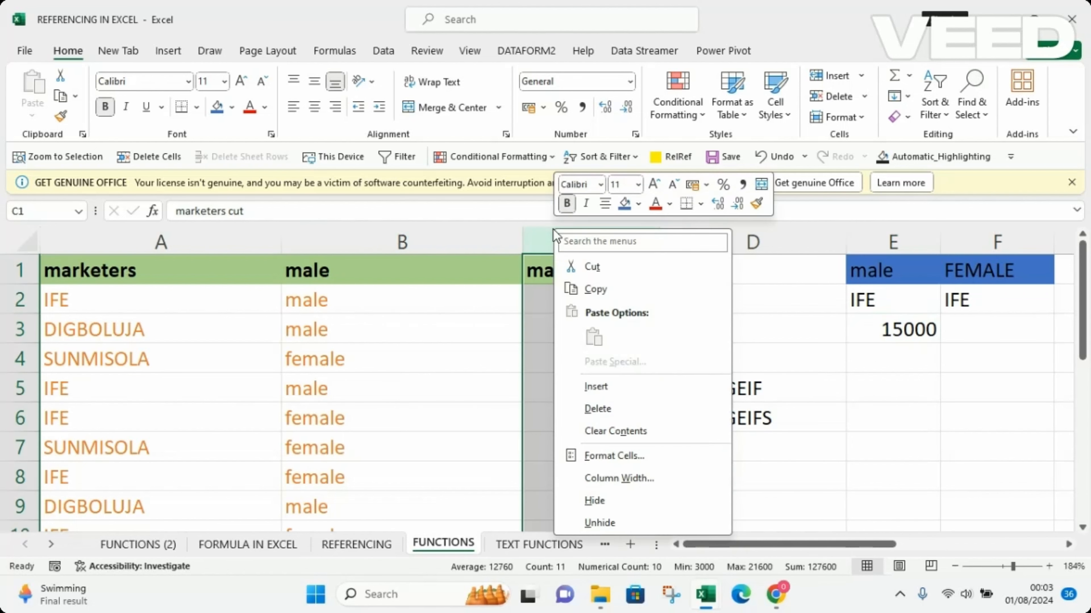
click(599, 389)
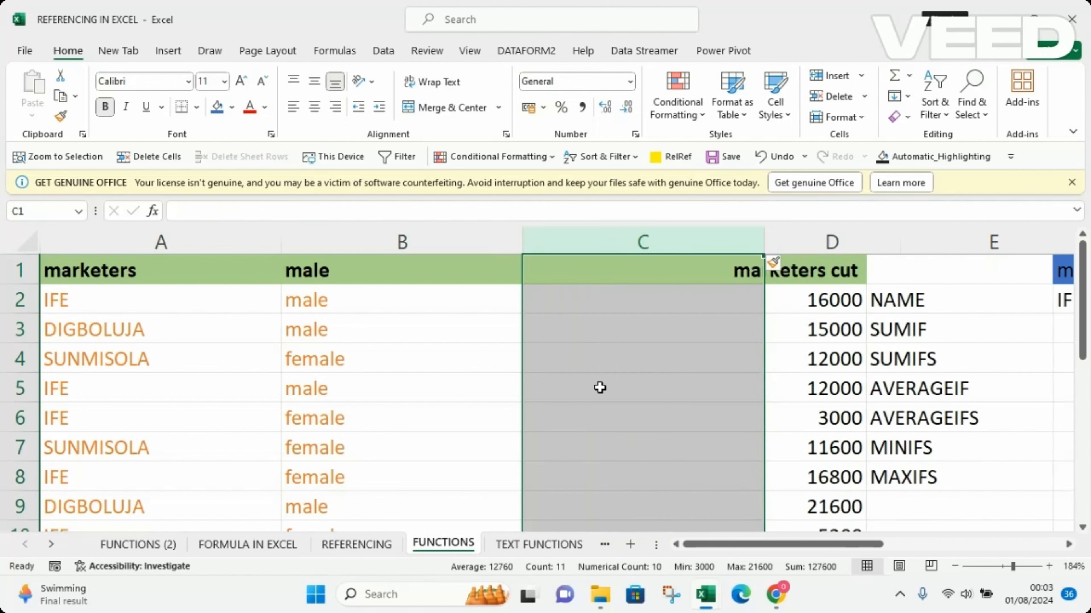
Step: Enter =TRIM(B2) in C2 and fill it down the new column to clean the gender values
click(565, 299)
text(=)
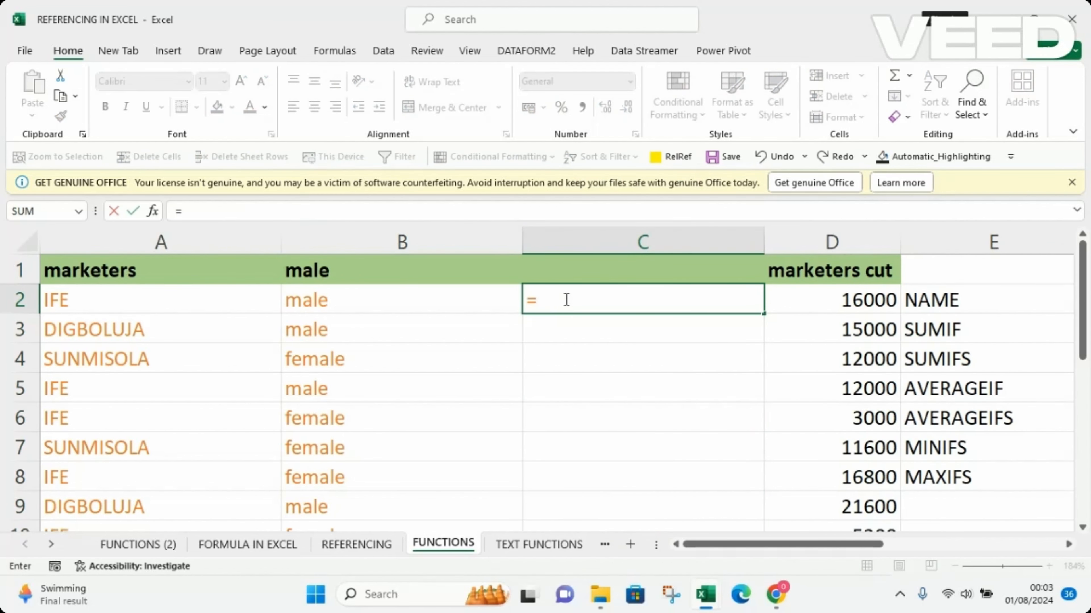
text(trim()
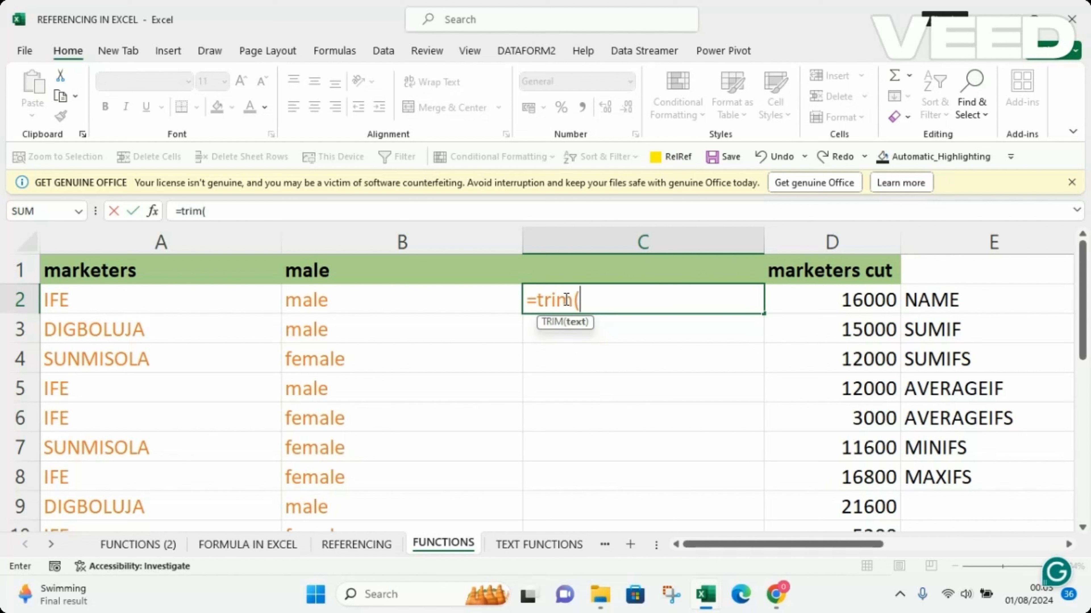
click(343, 304)
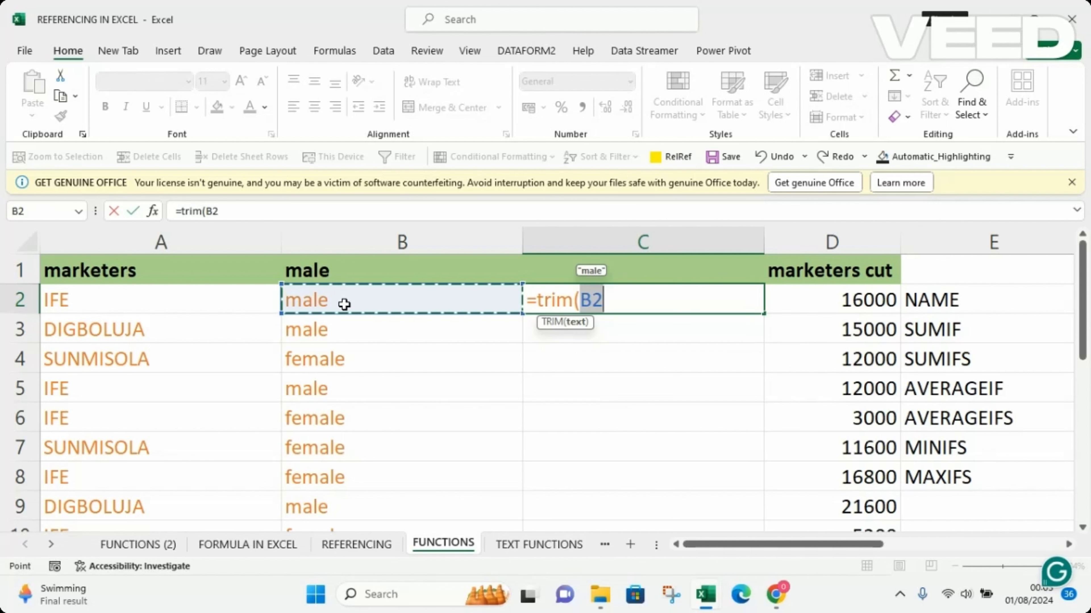
key(Return)
click(550, 303)
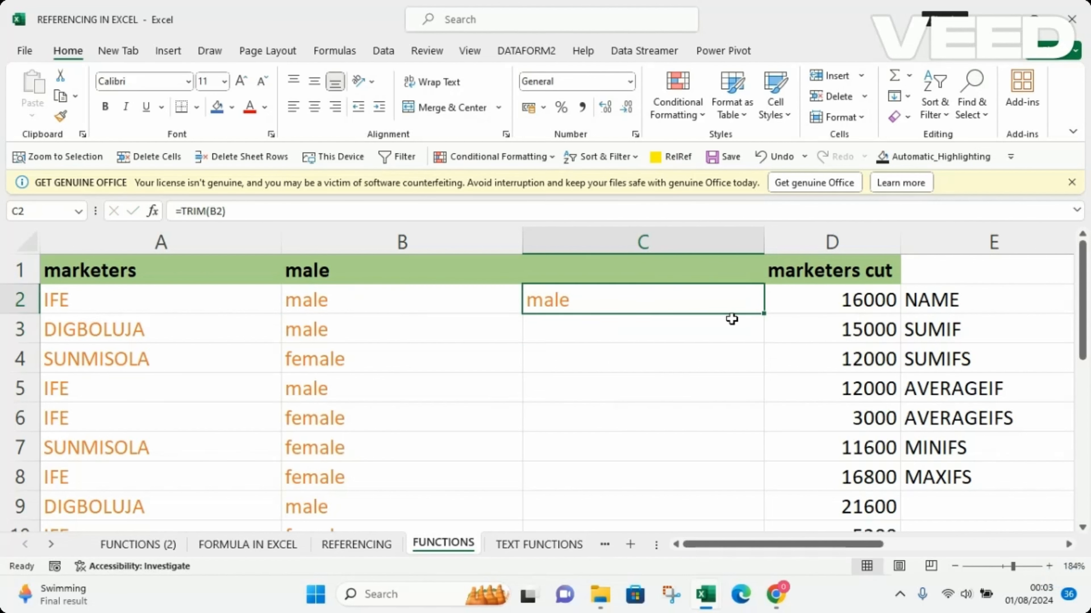
double_click(765, 314)
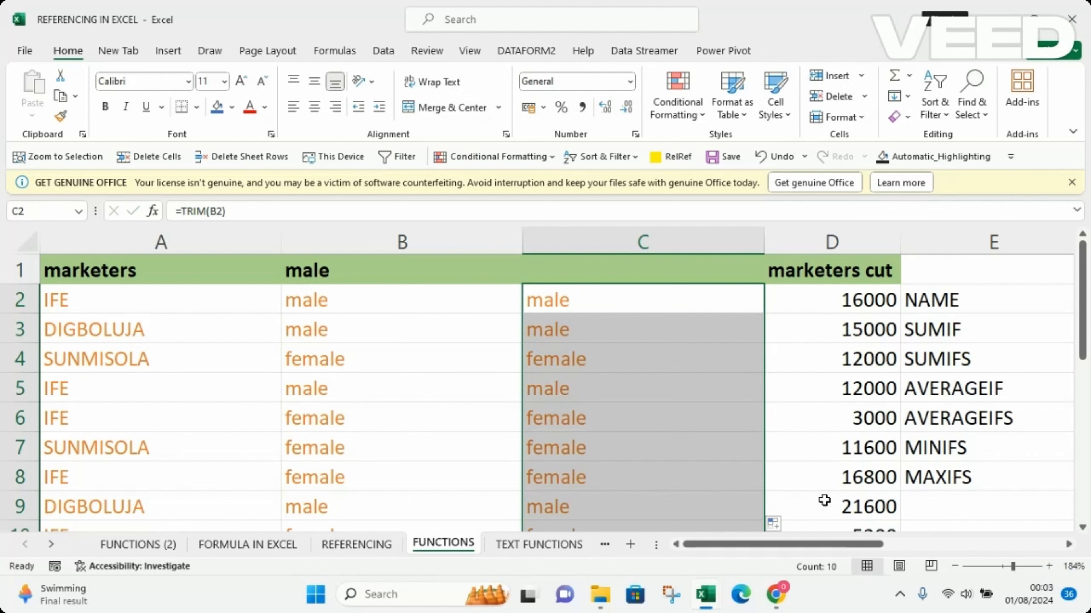
Step: Replace the formula in F3 with a new SUMIF using the trimmed genders C2:C11 as range and "male" as criterion
mouse_move(768, 540)
mouse_down()
mouse_move(859, 540)
mouse_move(757, 553)
mouse_up()
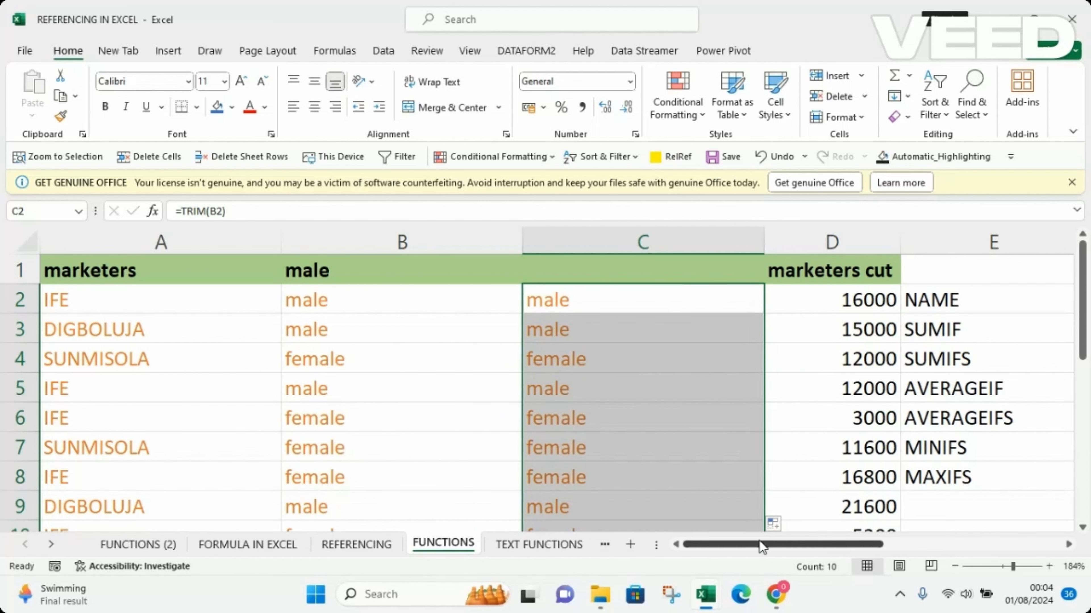
mouse_move(760, 548)
mouse_down()
mouse_move(748, 553)
mouse_move(779, 554)
mouse_up()
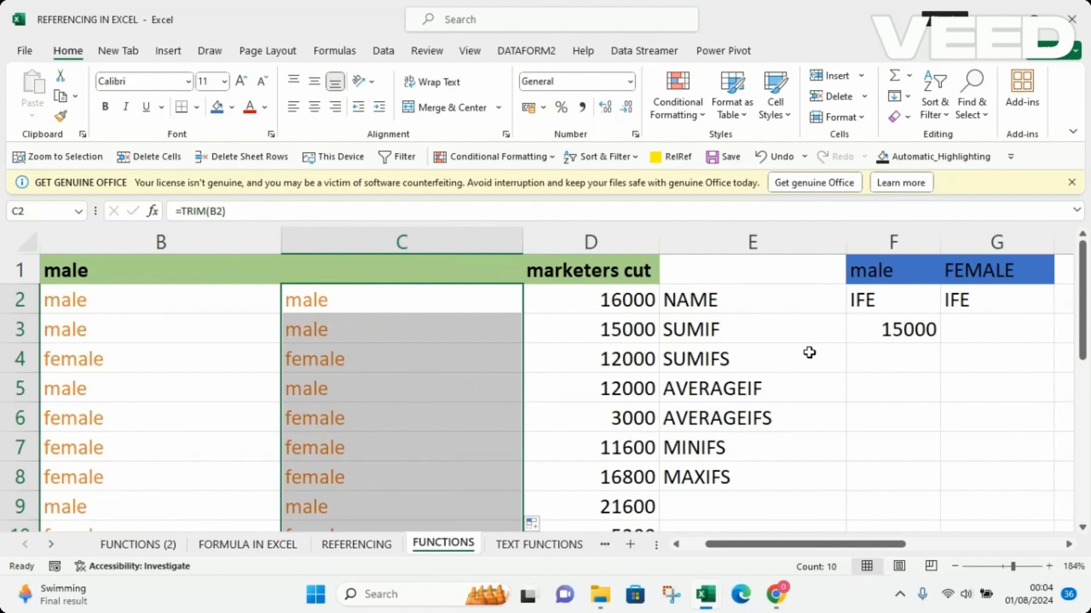
click(870, 332)
double_click(870, 332)
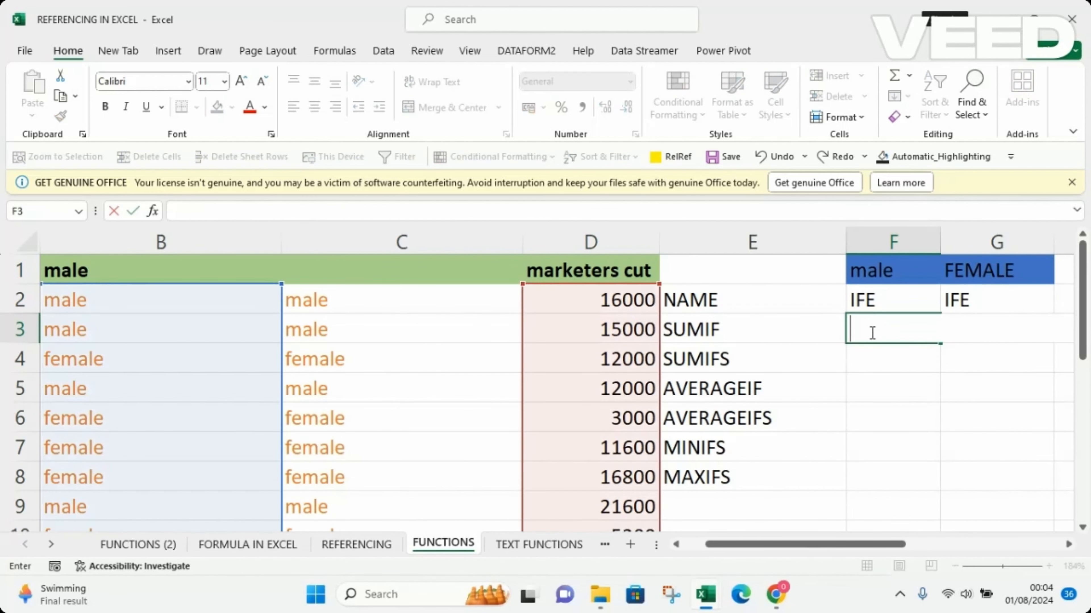
text(=)
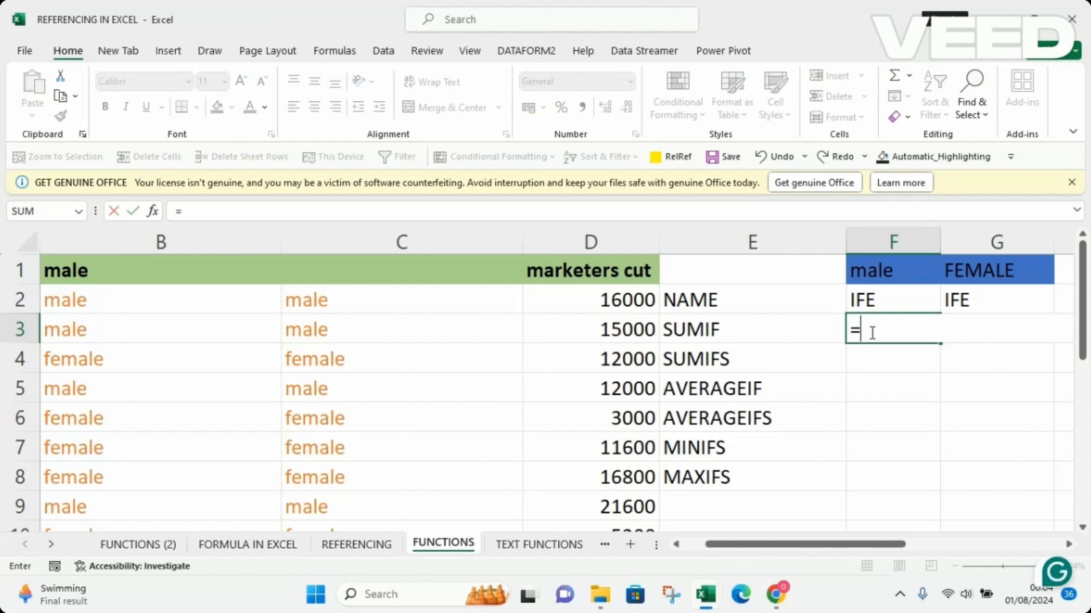
text(sumif()
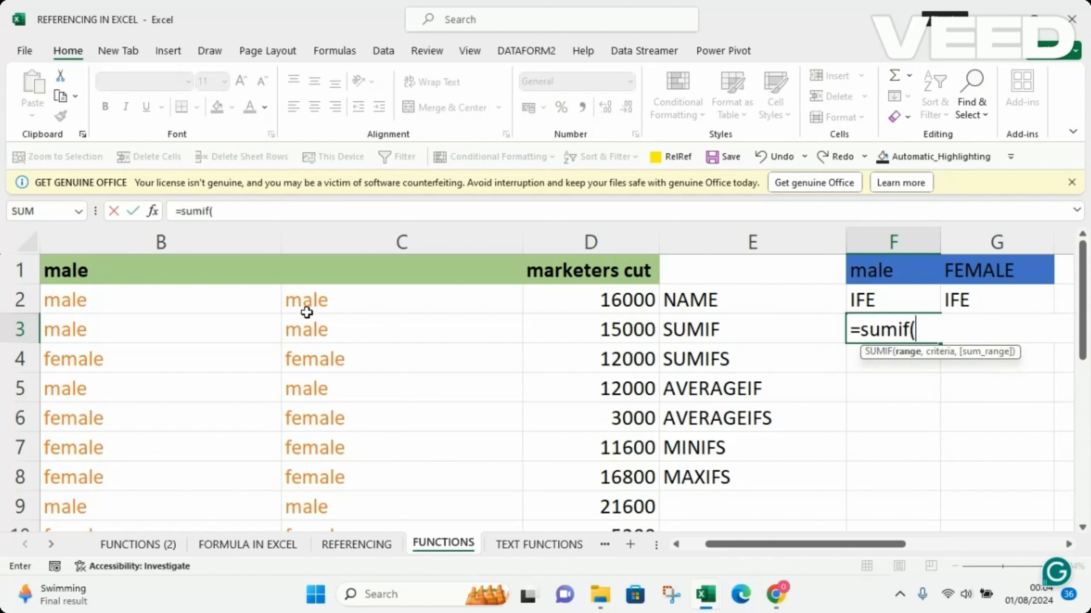
click(323, 305)
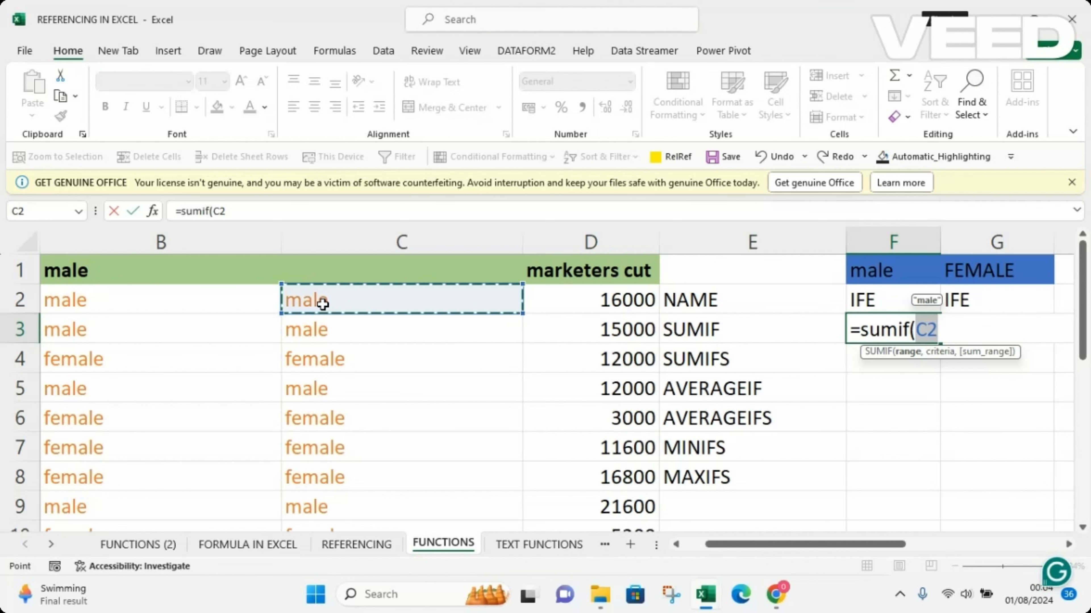
key(ctrl+shift+Down)
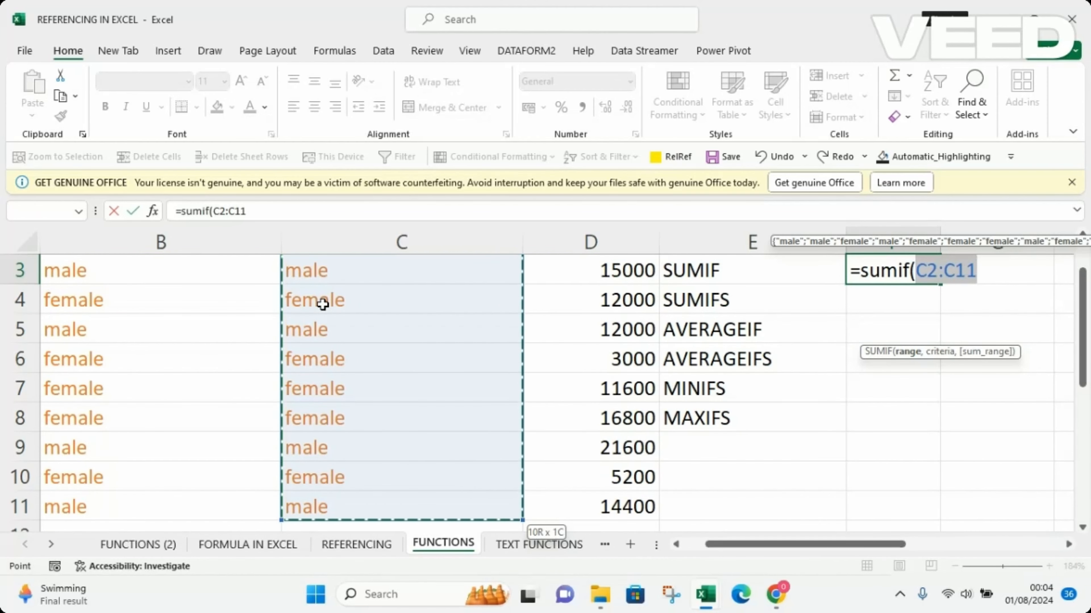
text(,)
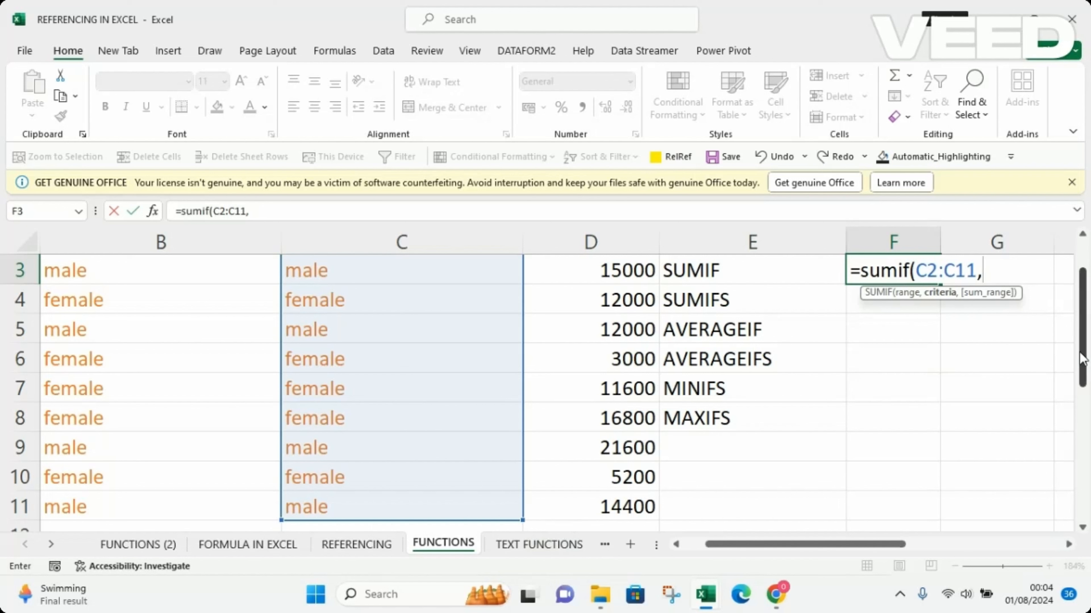
text("male)
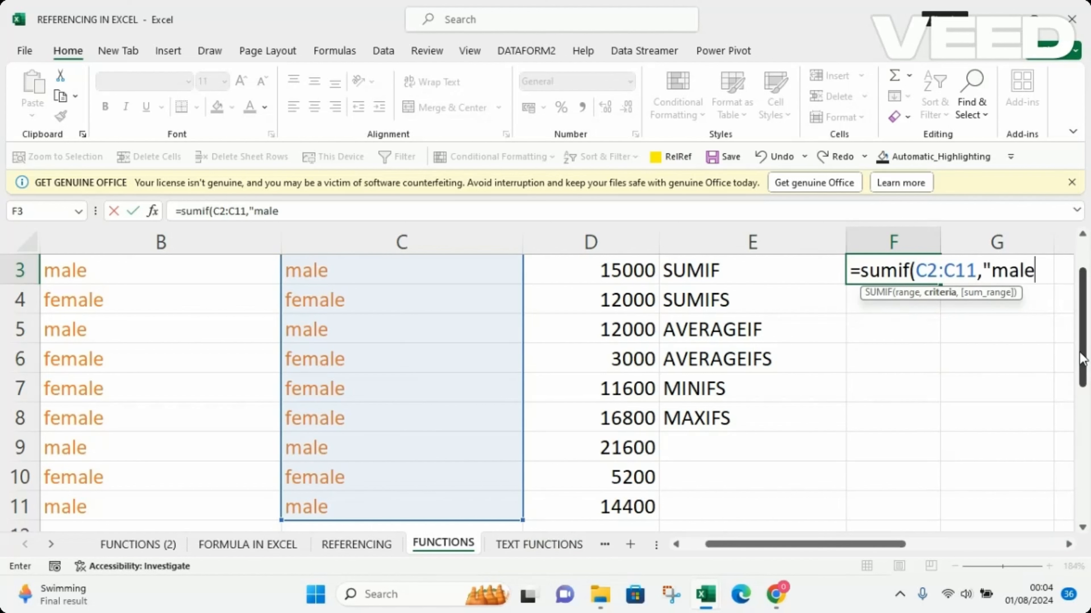
text(",)
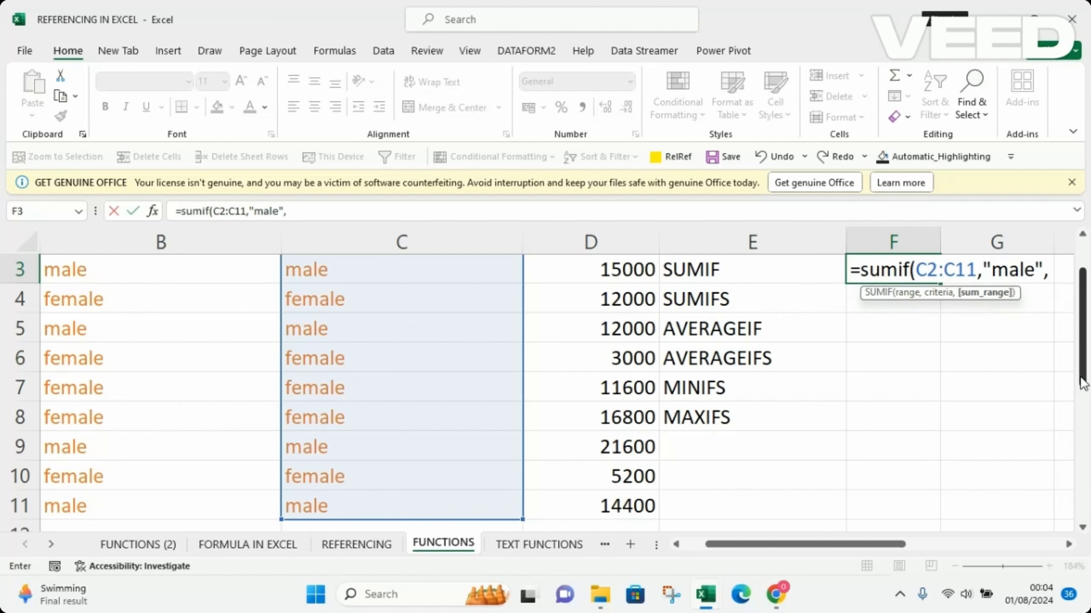
Step: Add the marketers cut values D2:D11 as the sum range and complete the SUMIF formula in F3
drag(1082, 377, 1082, 339)
click(600, 296)
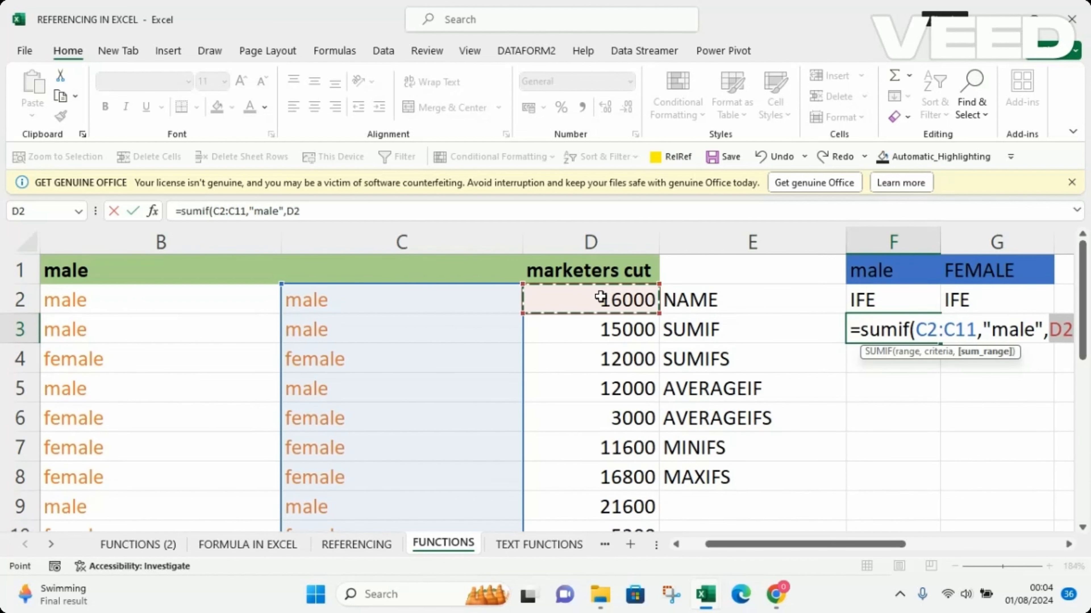
key(ctrl+shift+Down)
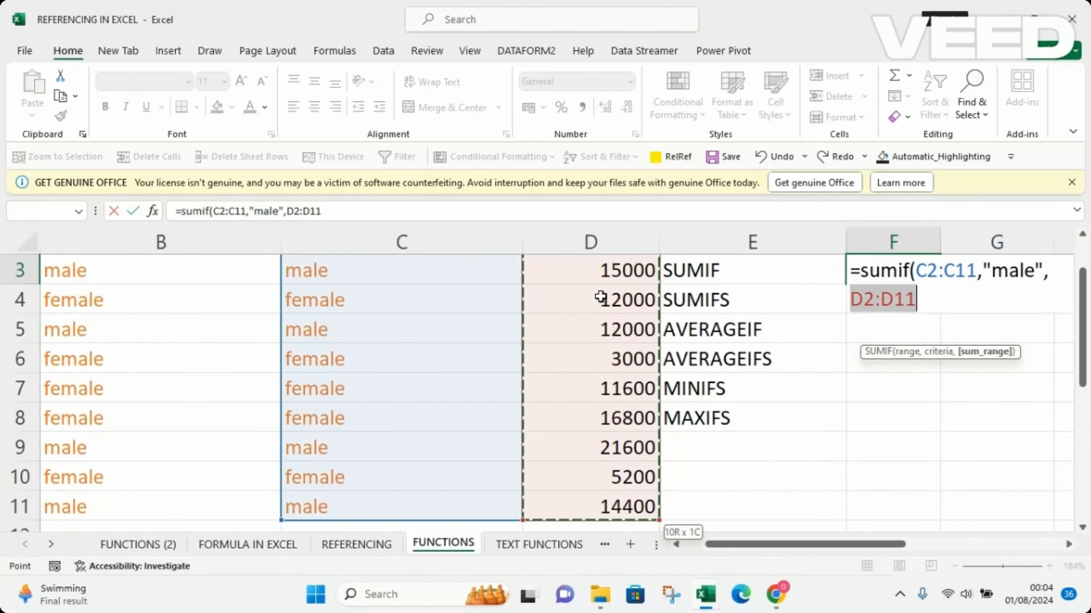
click(325, 211)
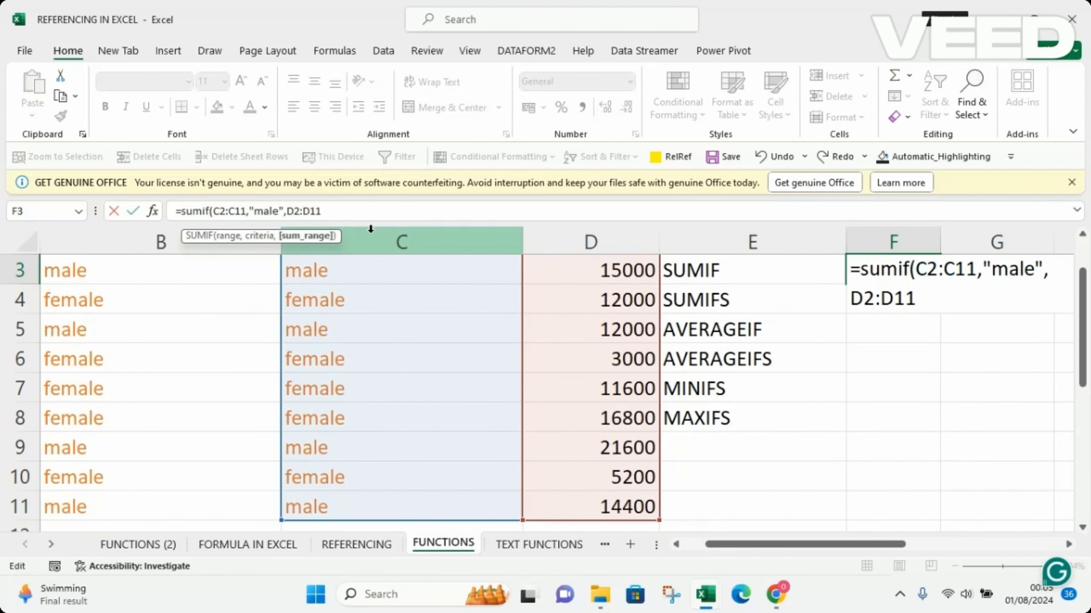
text())
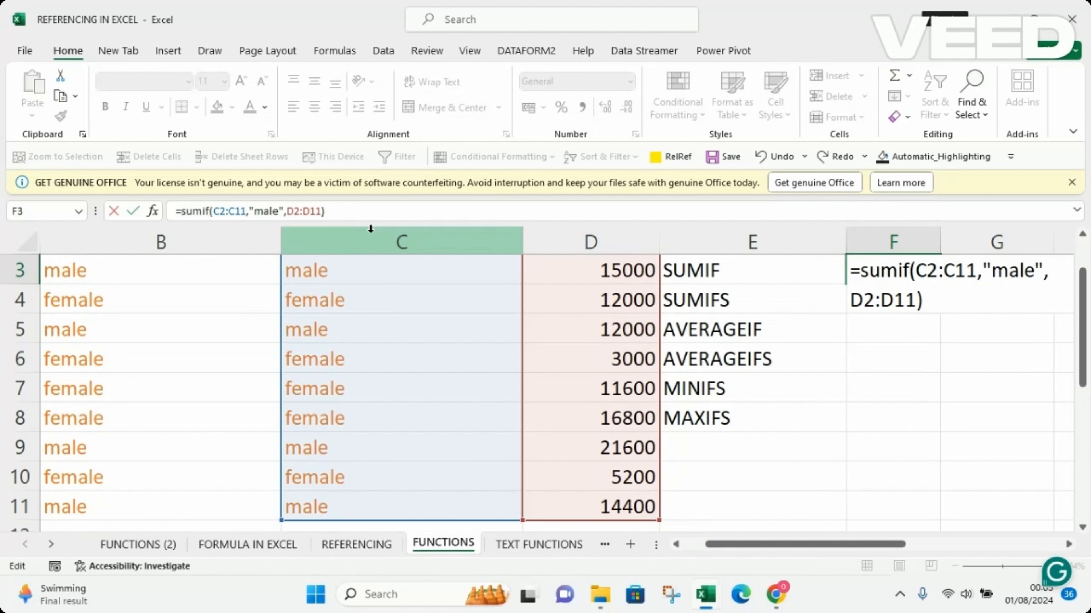
key(Return)
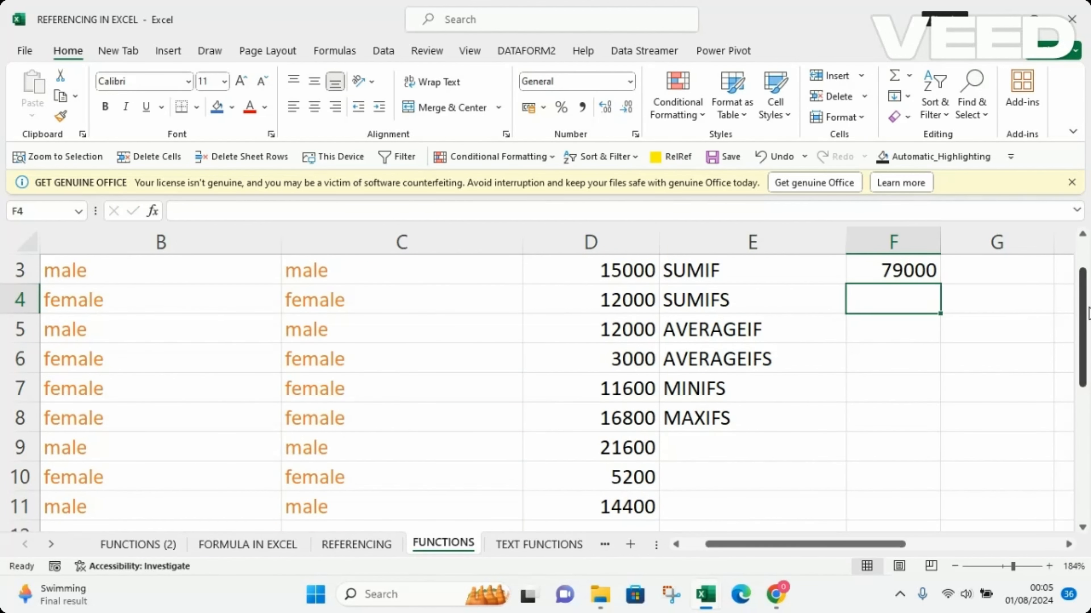
Step: Examine the arguments of the SUMIF formula in F3 and the TRIM formula in C2
right_click(1089, 313)
click(998, 321)
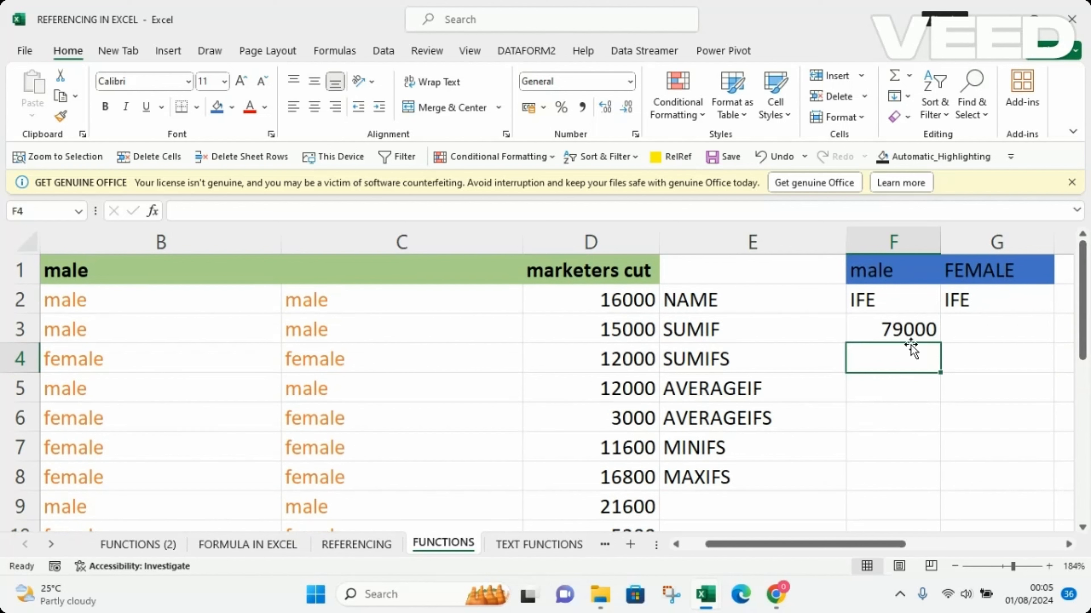
click(888, 318)
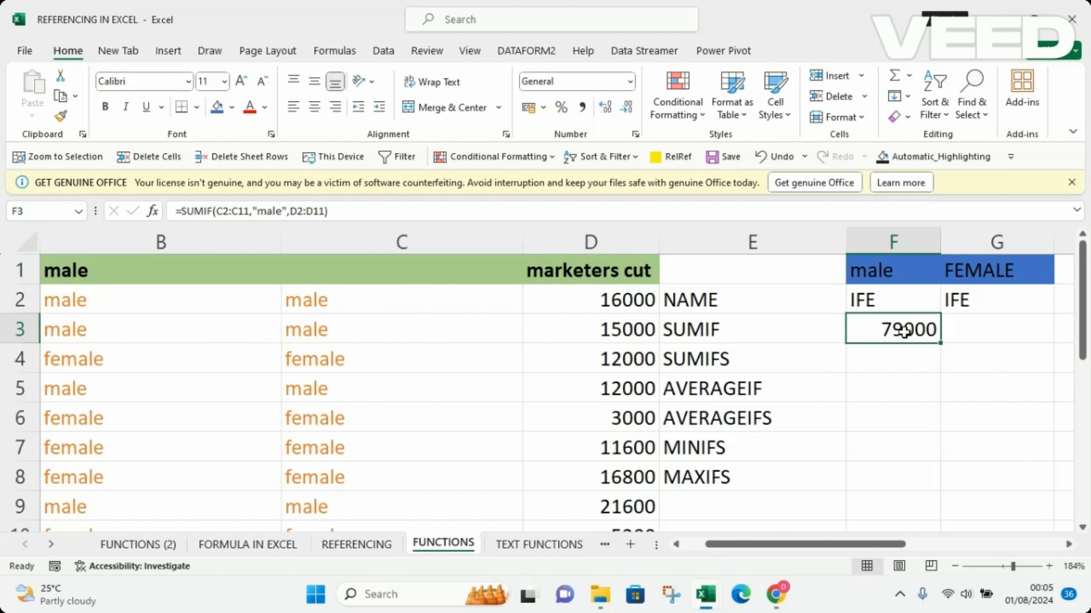
double_click(893, 334)
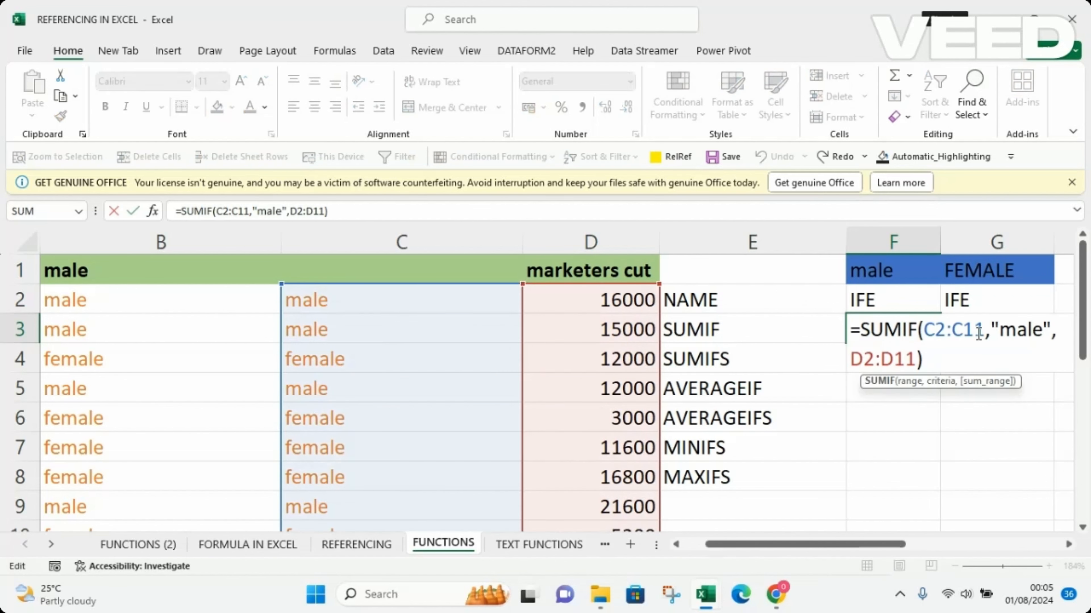
click(1043, 330)
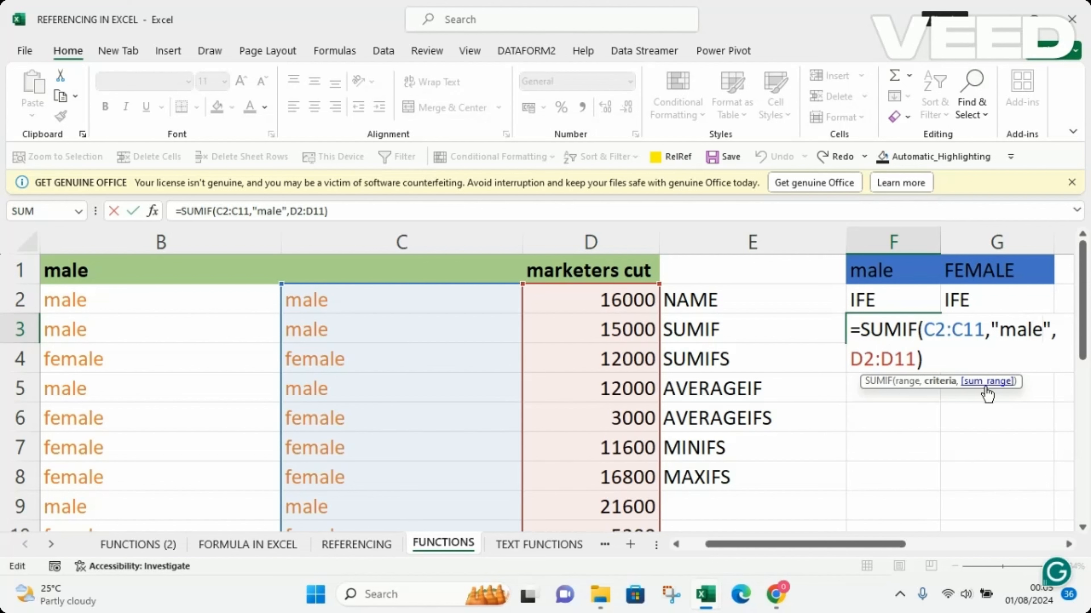
click(338, 307)
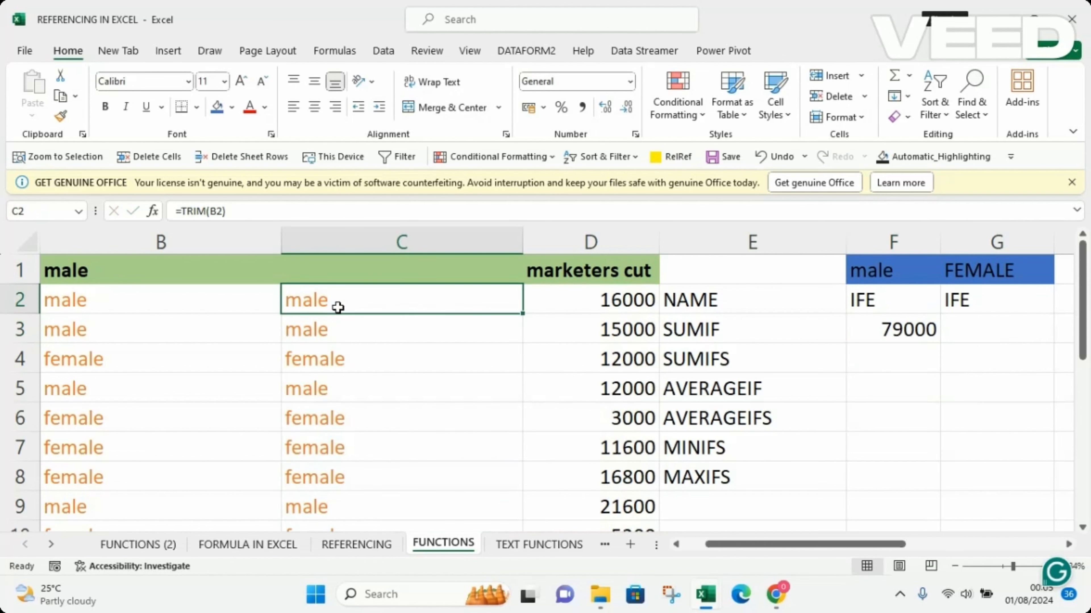
double_click(333, 303)
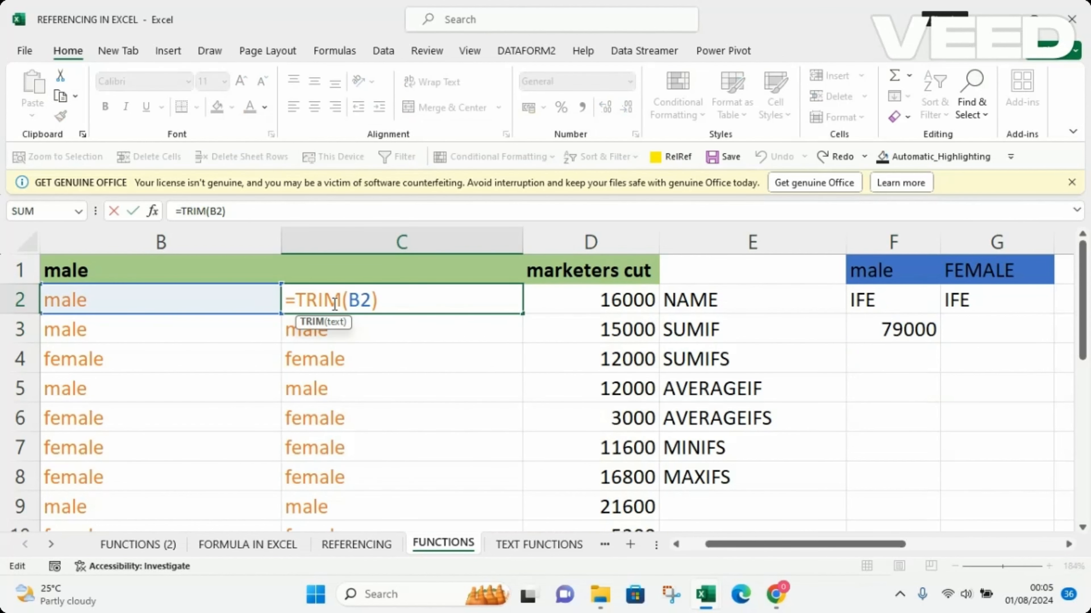
Step: Change the gender entry in B2 to "males" and check its trimmed copy in C2
double_click(95, 303)
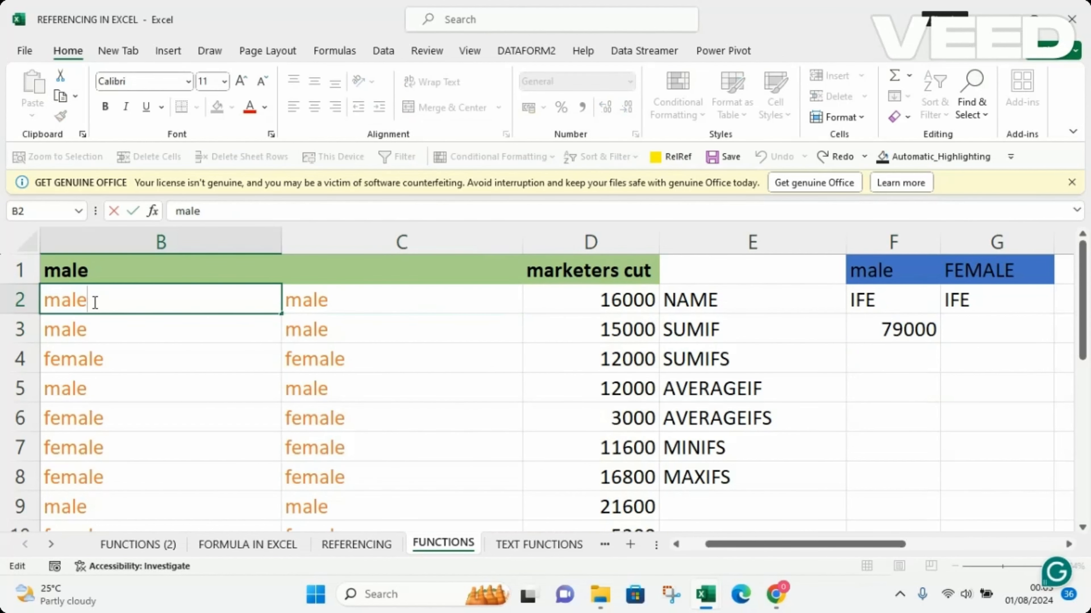
text(s)
key(Return)
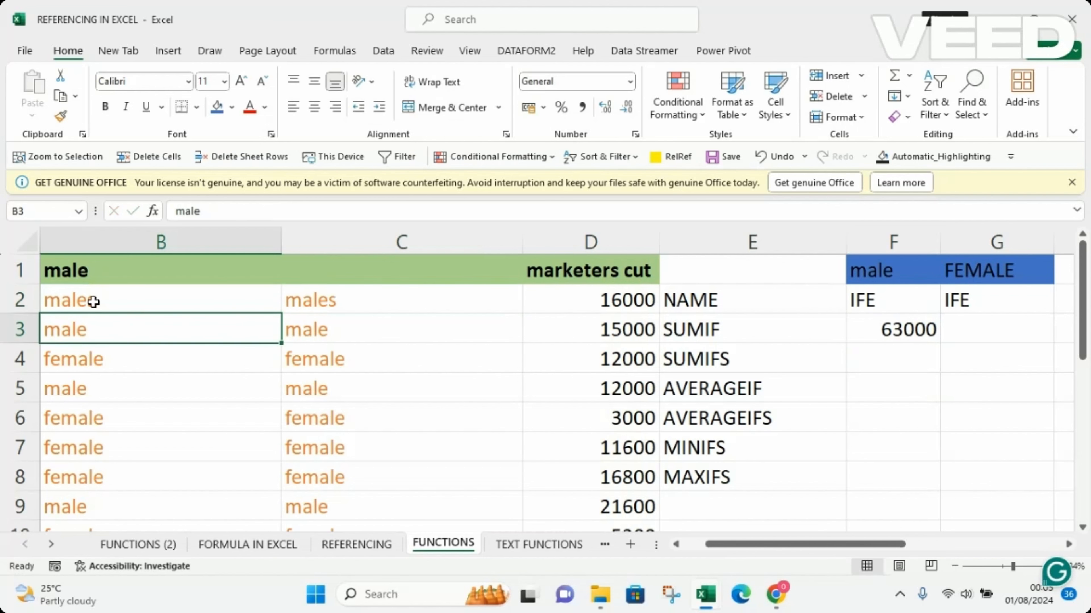
click(329, 300)
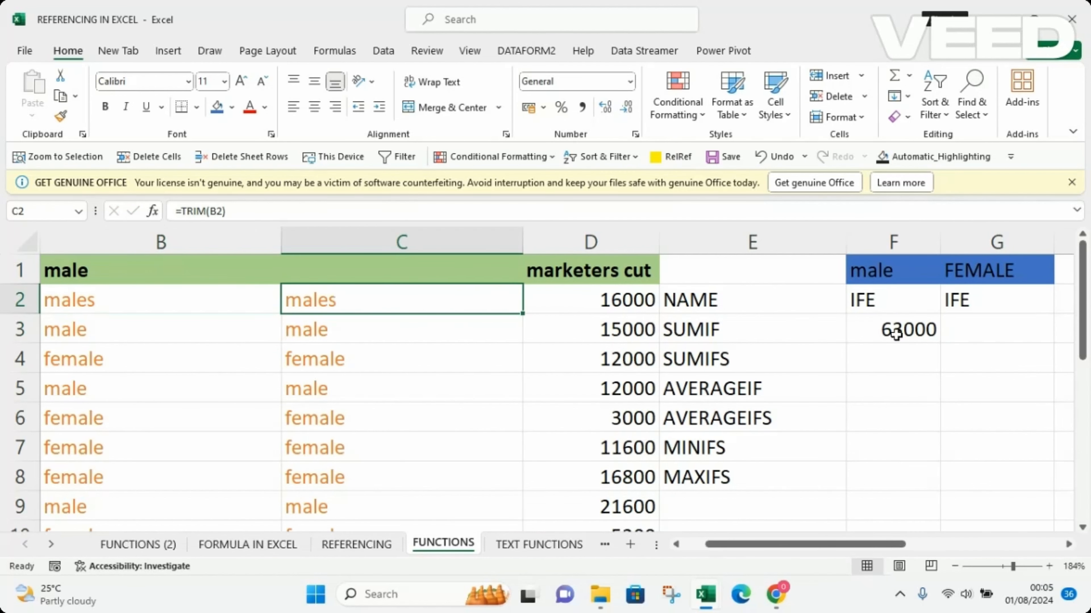
Step: Change the SUMIF criterion in F3 to "males"
double_click(887, 335)
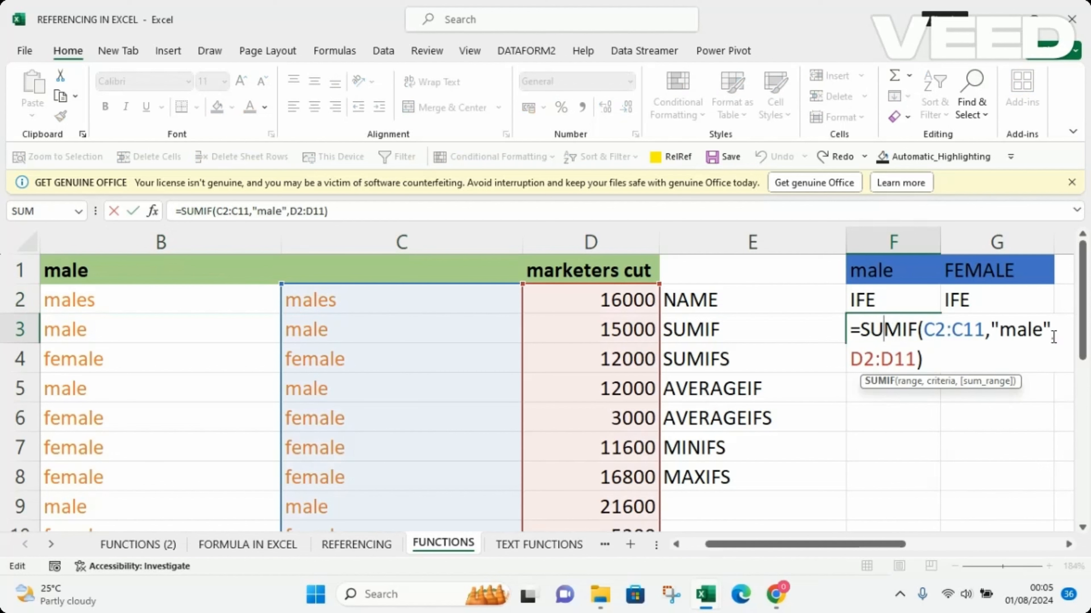
click(1041, 331)
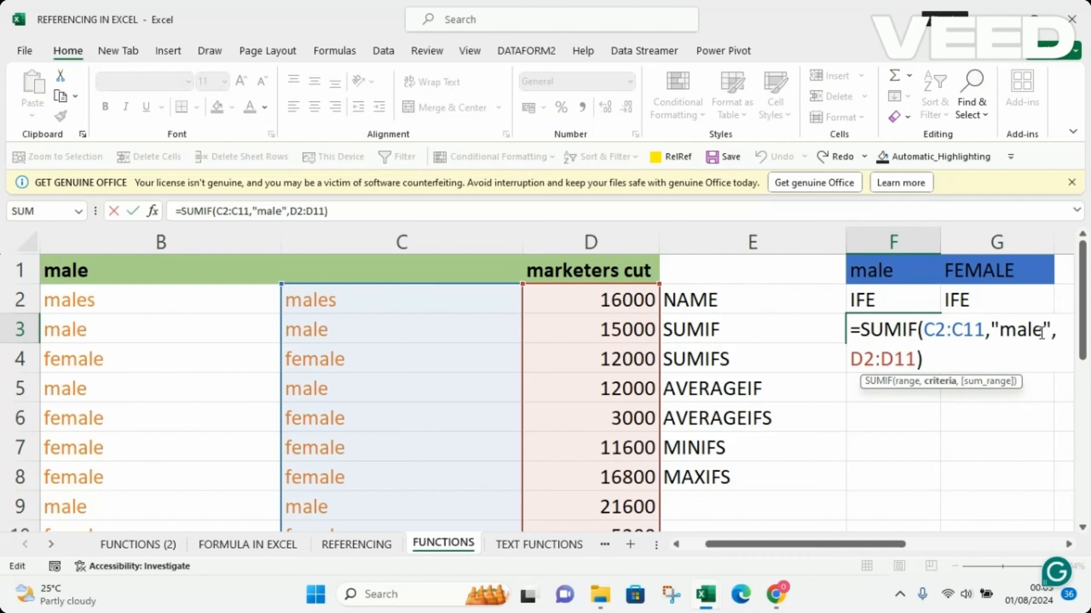
text(s)
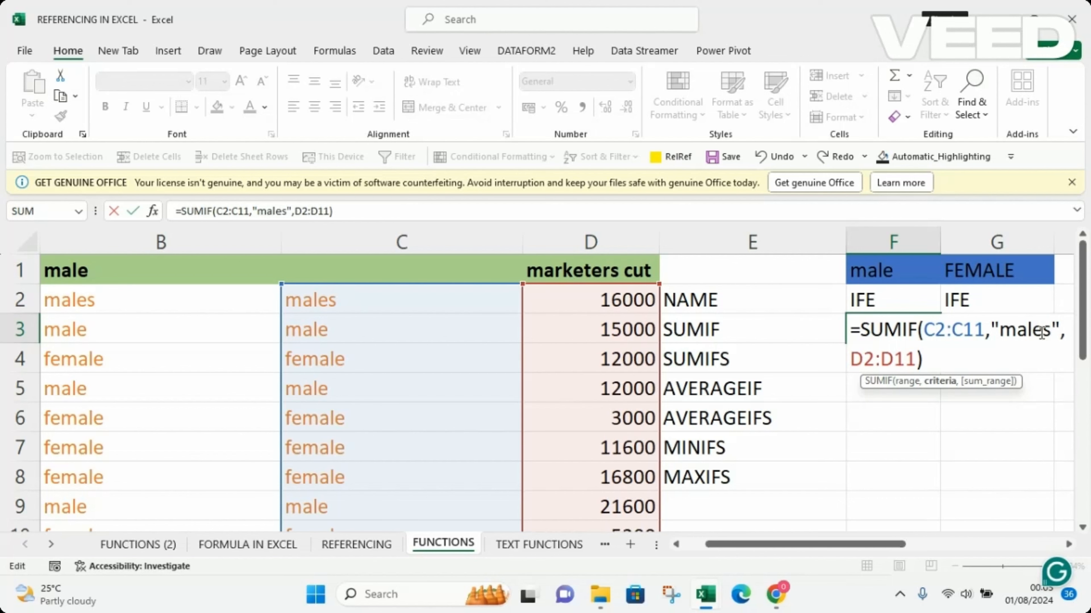
key(Return)
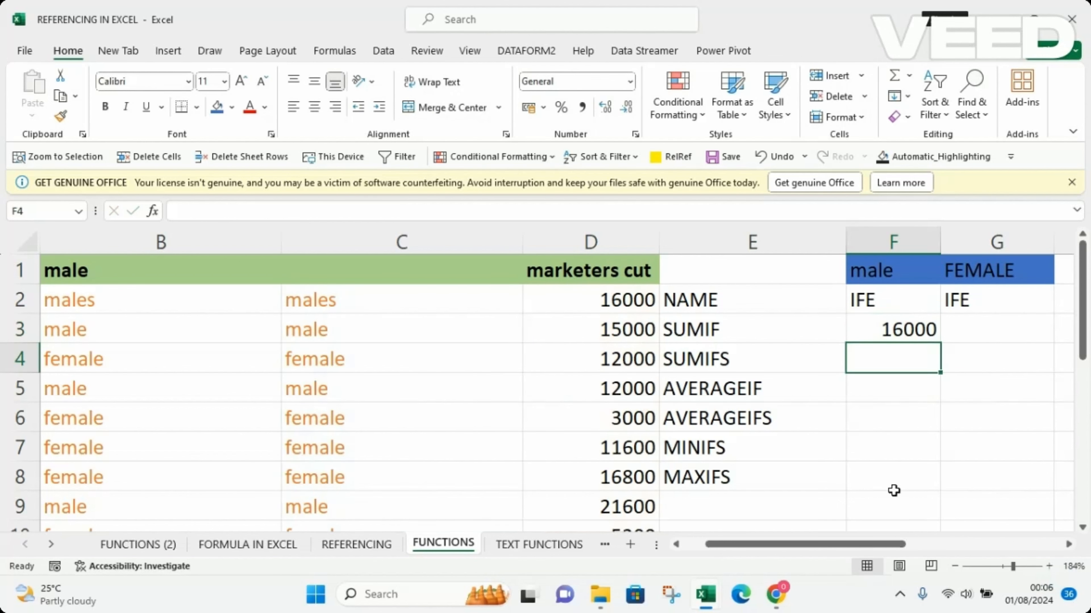
Step: Change the gender entry in B2 back to "male"
double_click(318, 306)
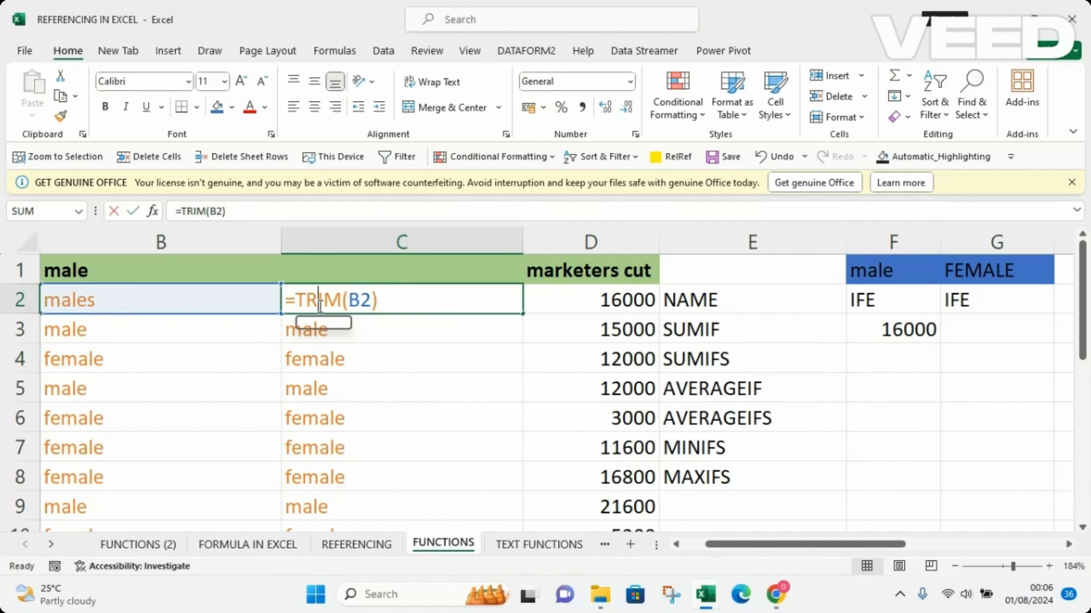
double_click(117, 304)
key(BackSpace)
key(Return)
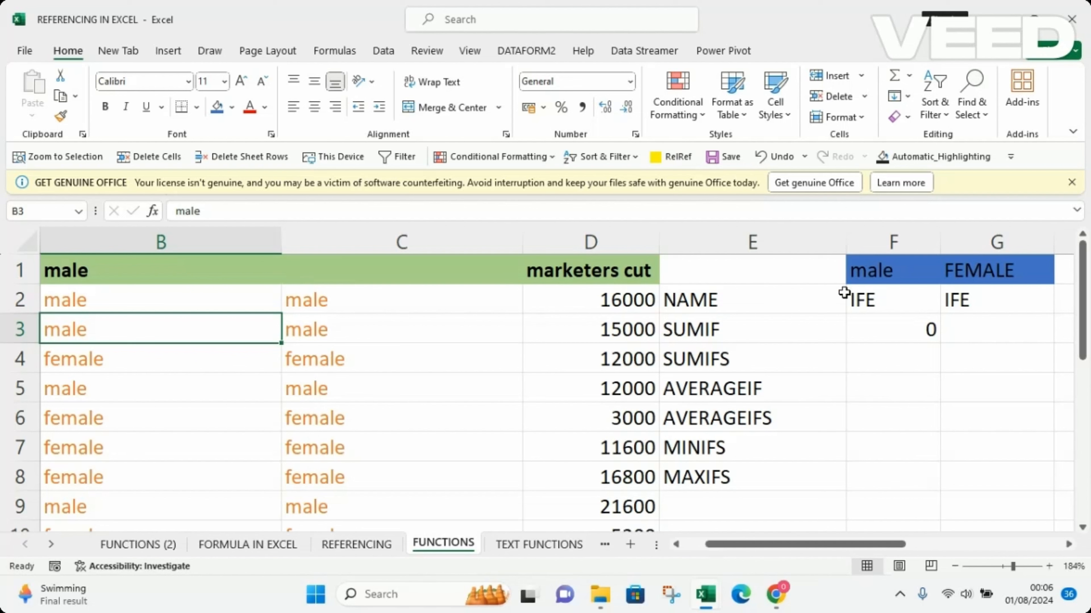
Step: Replace the formula in F3 with =SUMIF(C2:C11,F1,D2:D11), taking the criterion from the heading cell F1
click(906, 339)
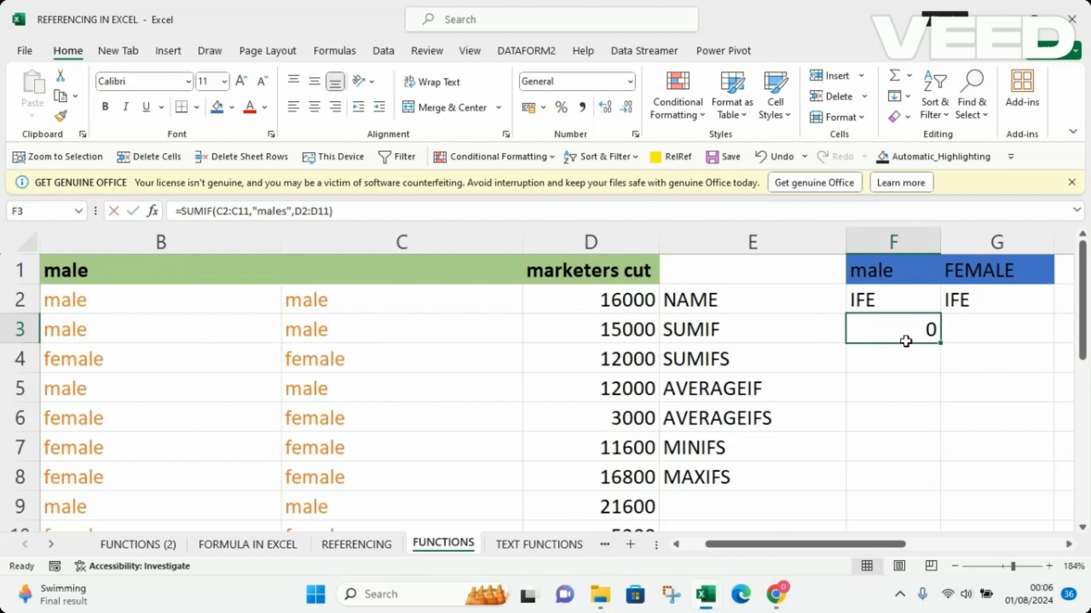
text(=sum)
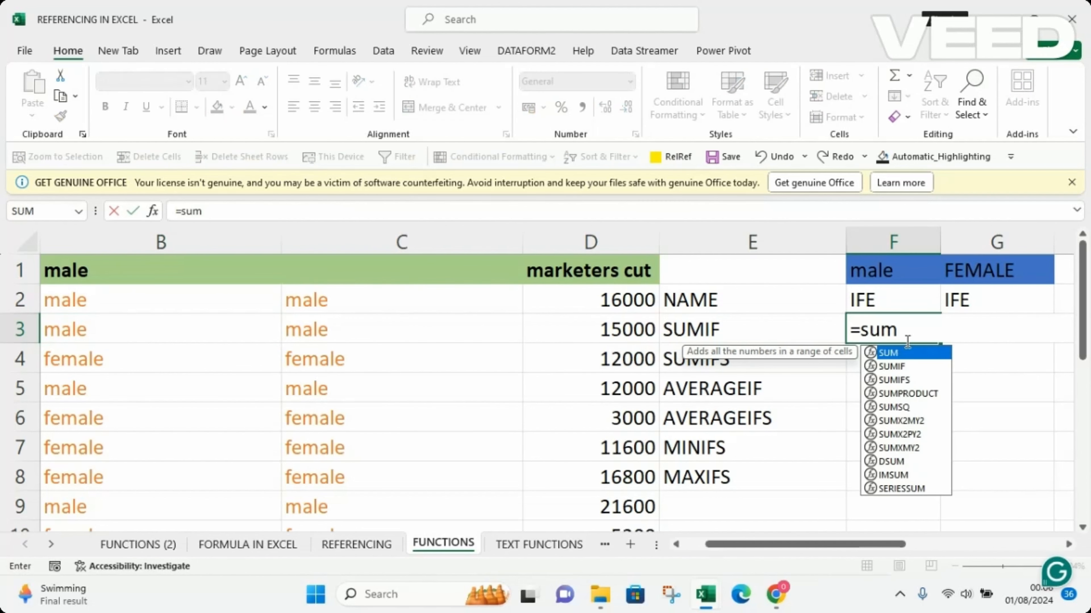
text(if()
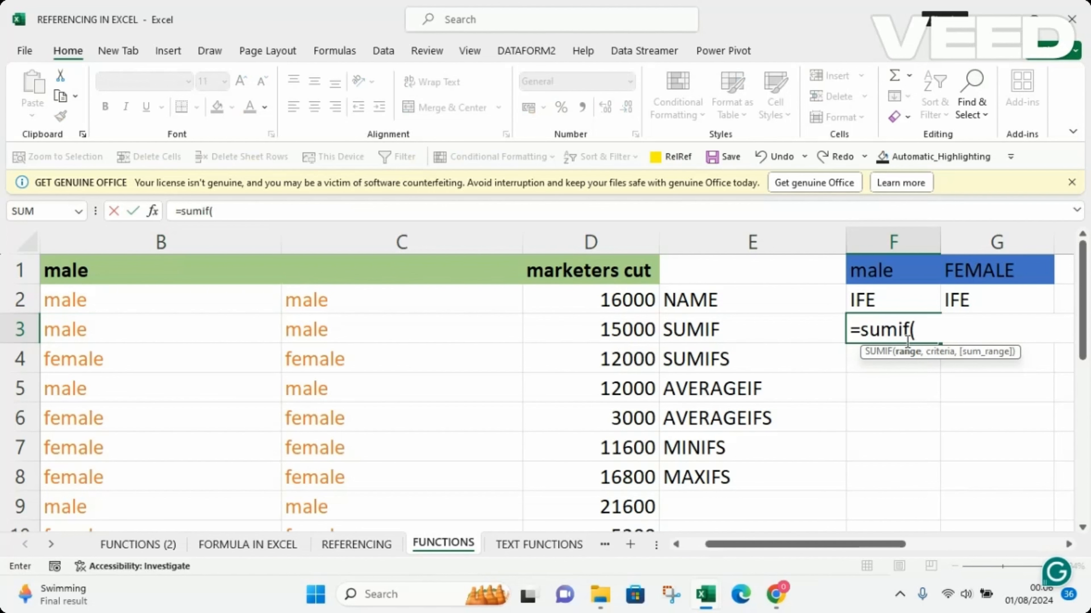
click(311, 301)
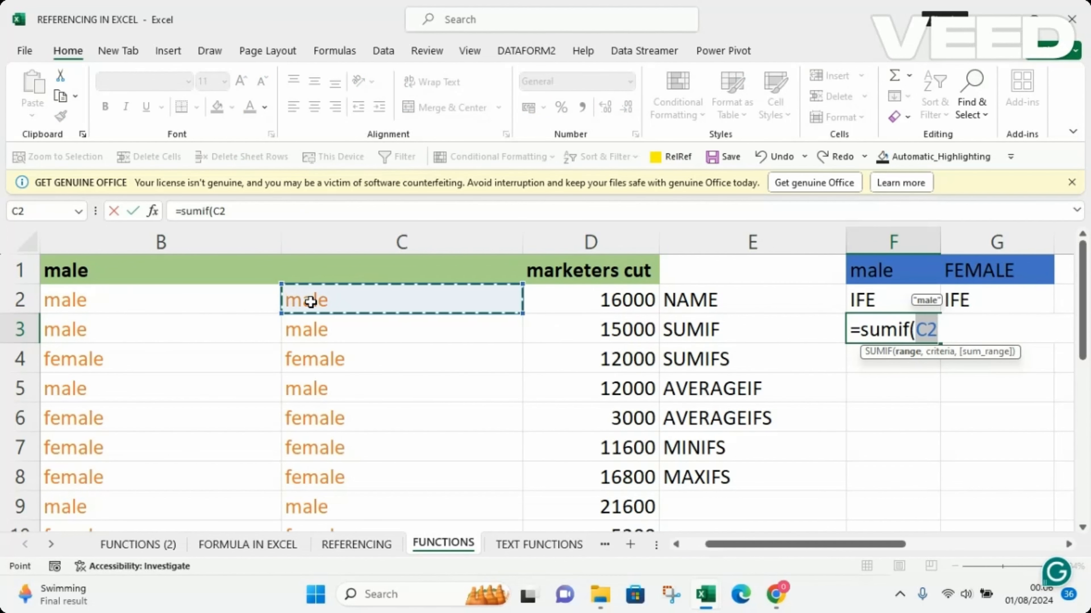
key(ctrl+shift+Down)
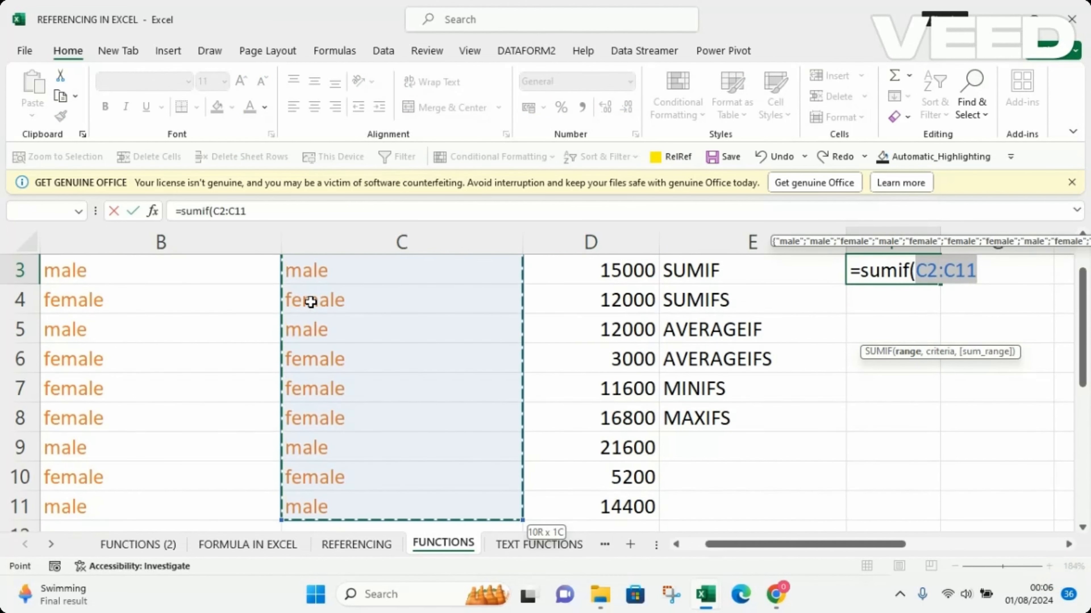
text(,)
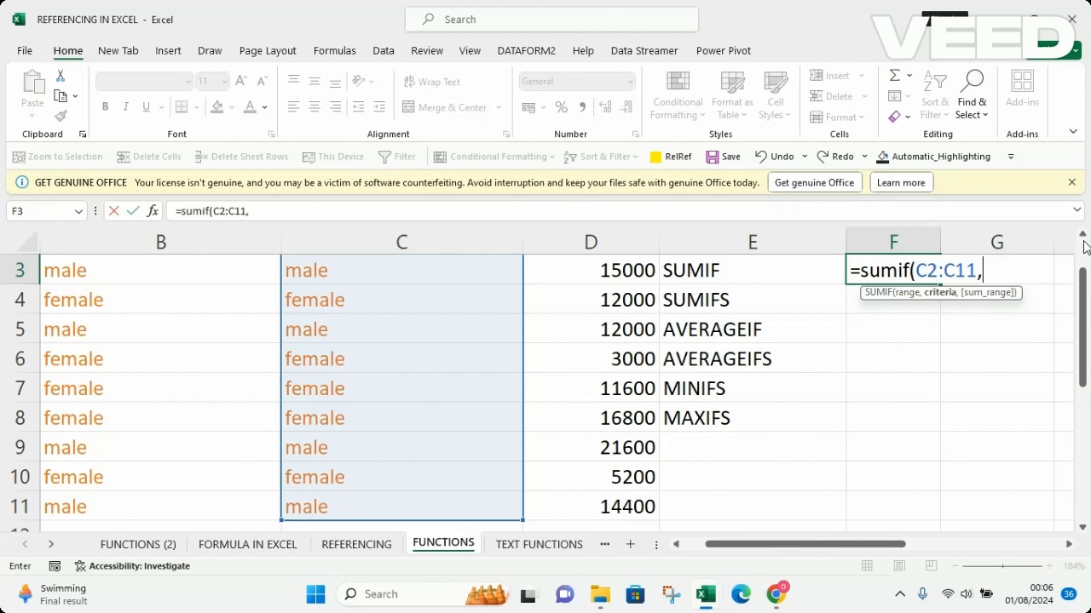
scroll(1084, 241, up, 2)
click(871, 275)
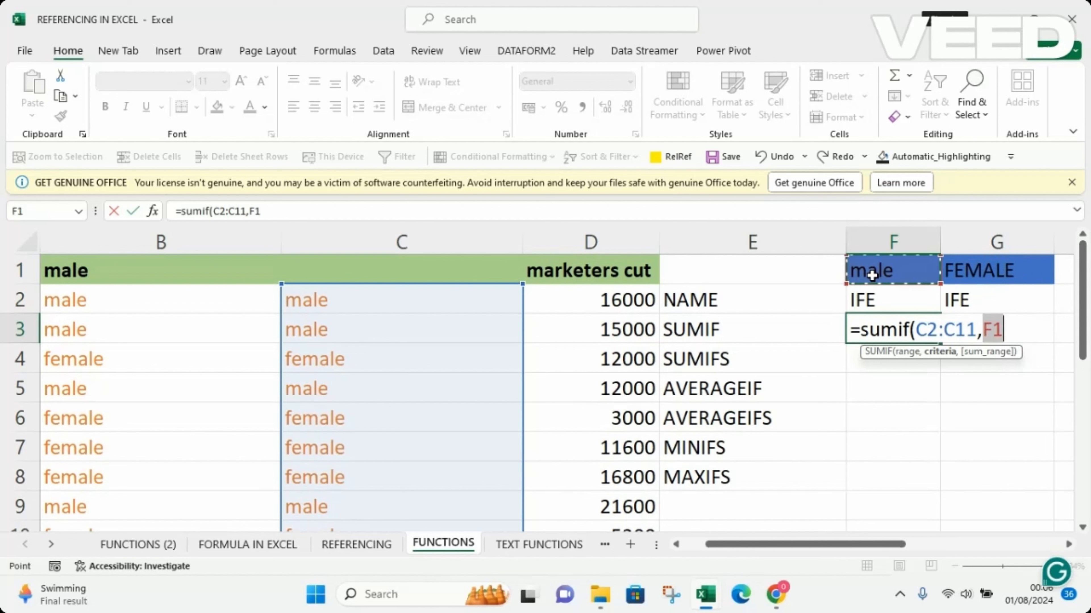
text(,)
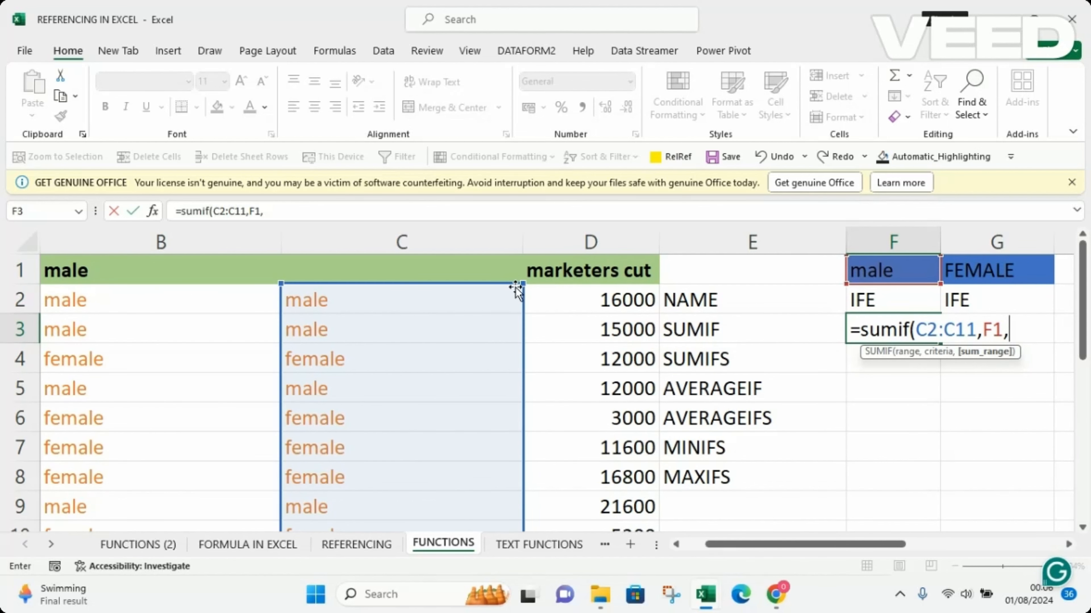
click(595, 298)
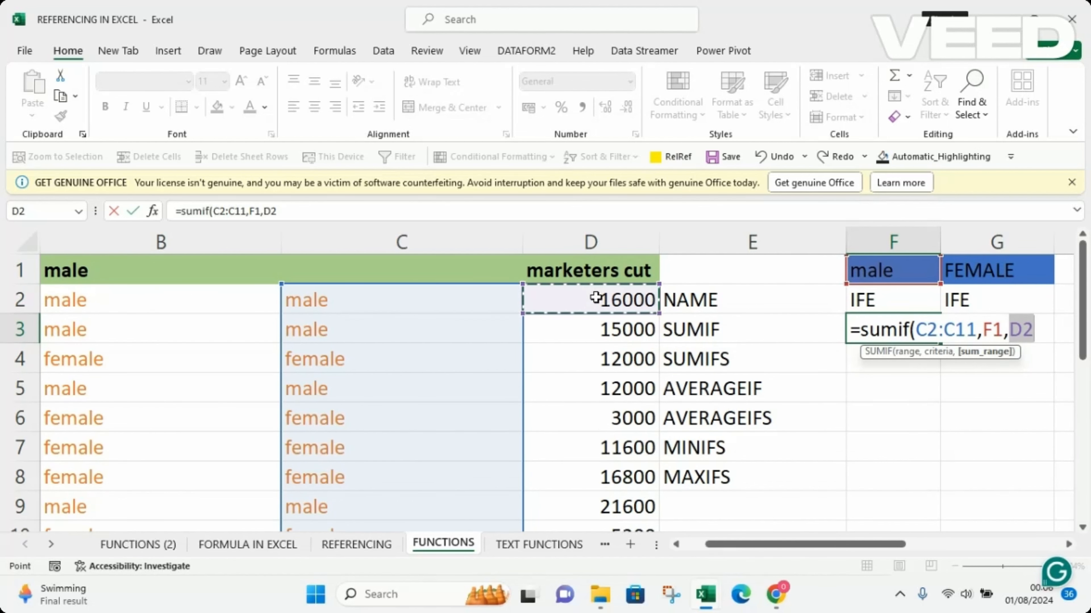
key(ctrl+shift+Down)
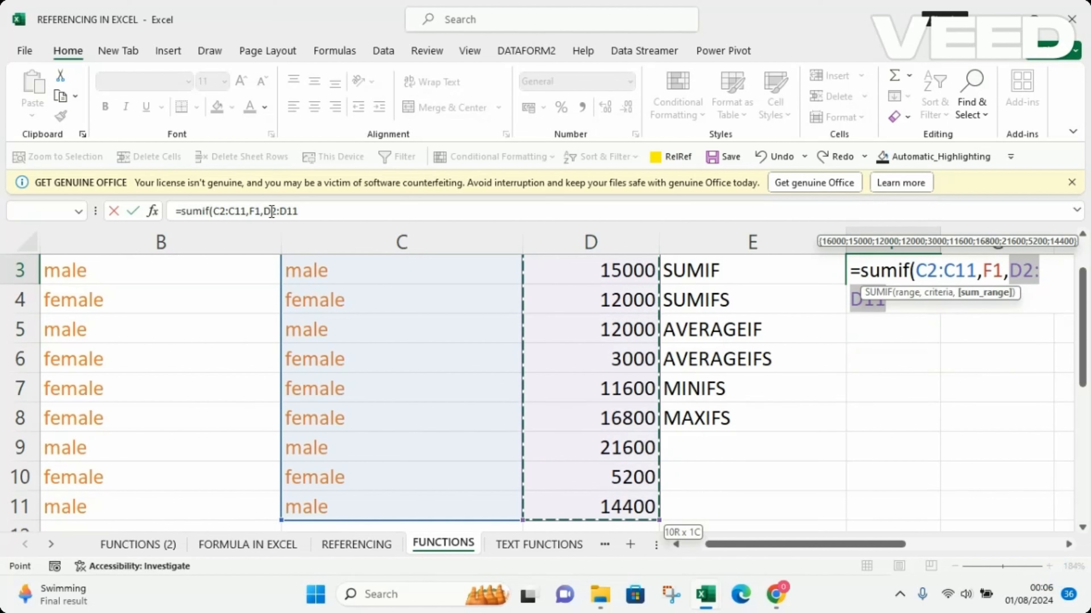
click(295, 211)
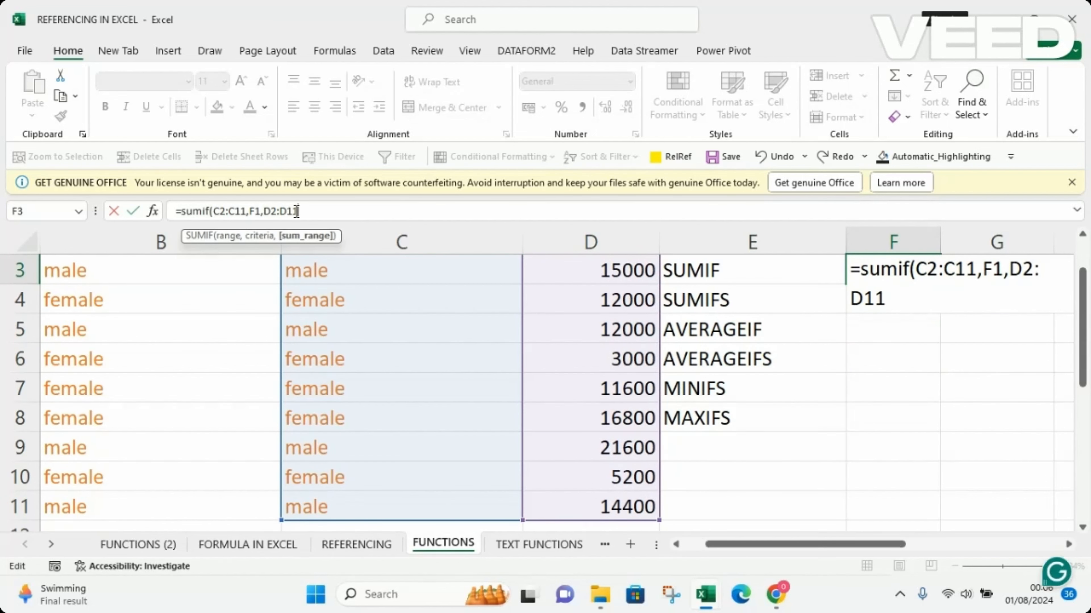
text())
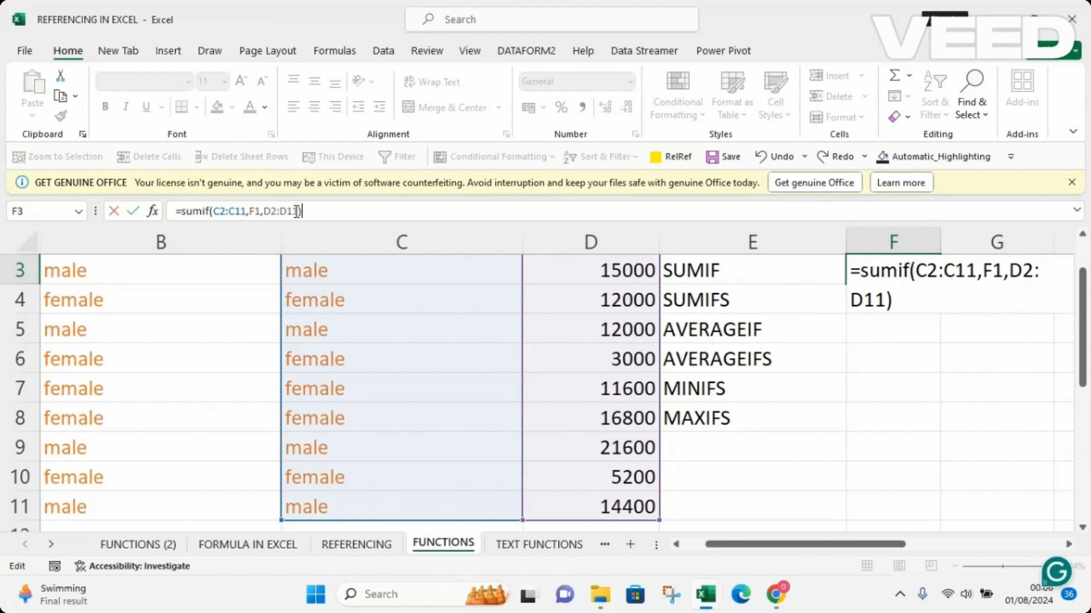
key(Return)
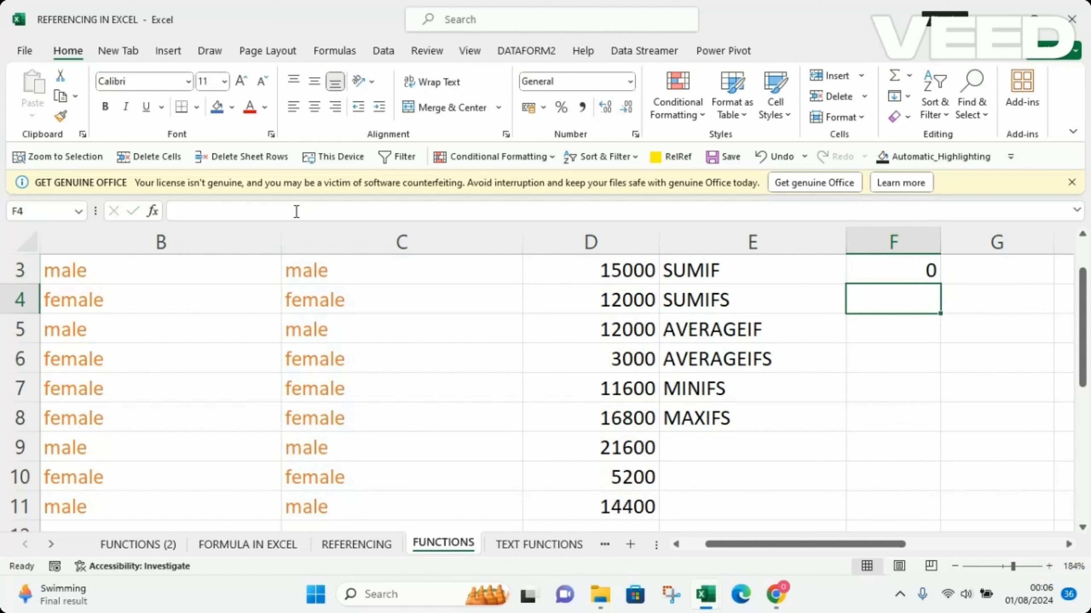
Step: Examine the cell references used by the SUMIF formula in F3, including the F1 criterion
double_click(875, 271)
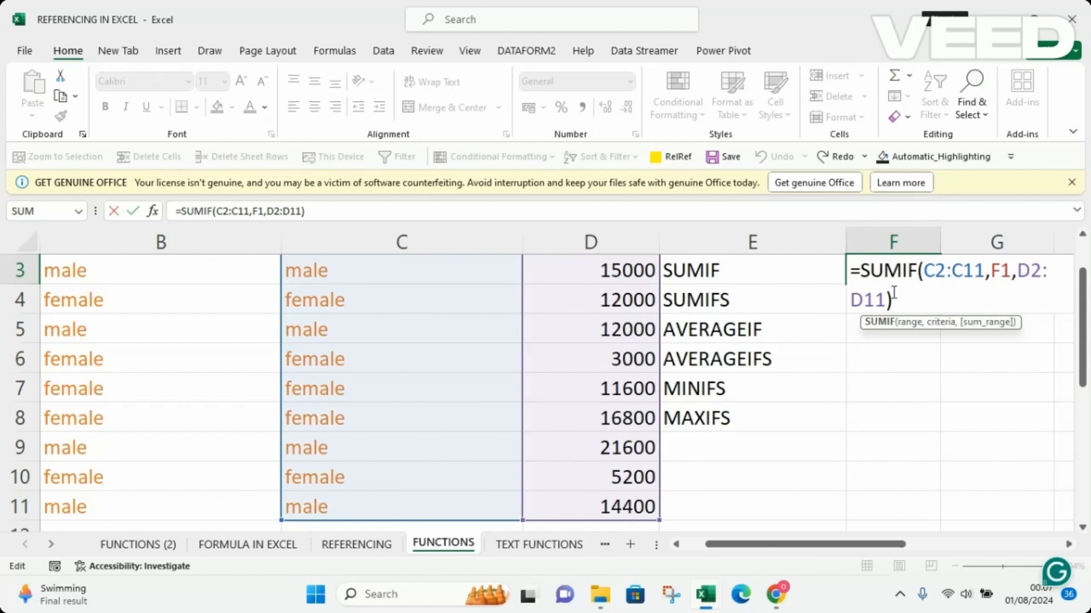
scroll(1086, 300, up, 2)
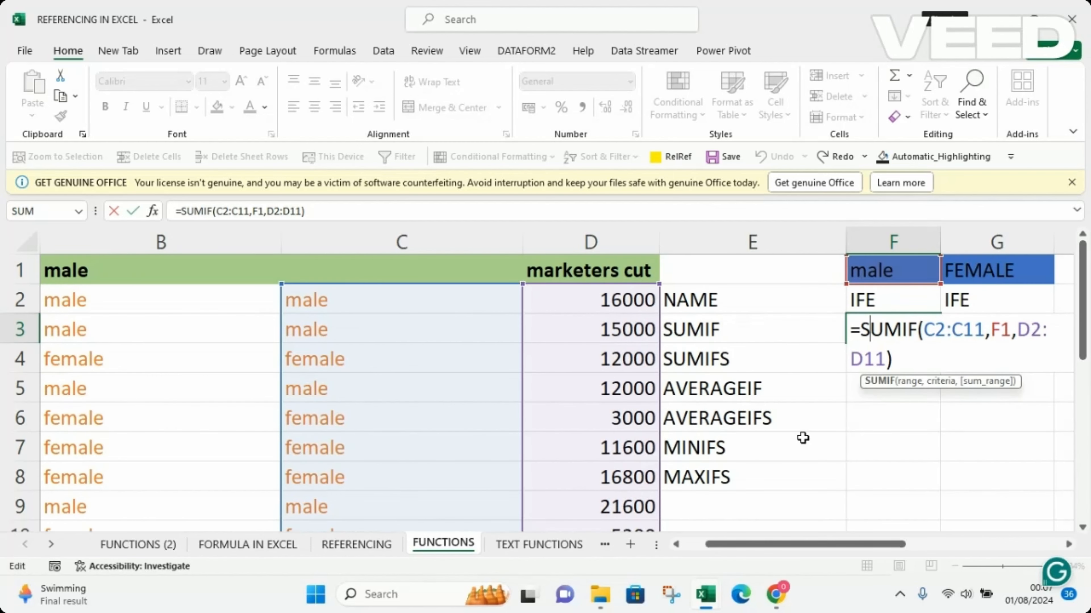
key(Escape)
key(Return)
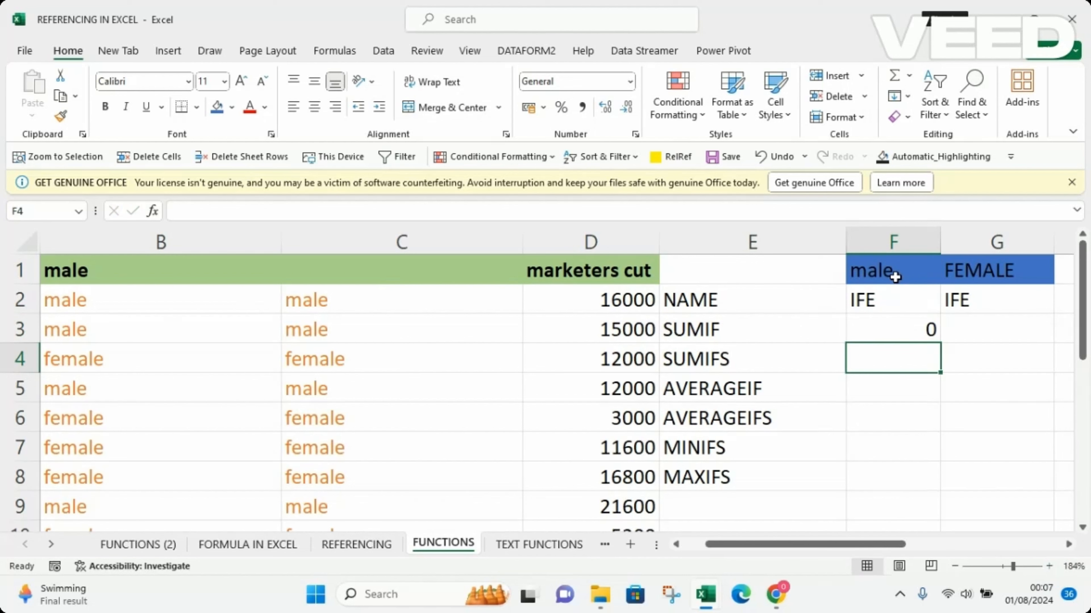
Step: Remove the stray trailing space from the "male" heading in F1
click(876, 271)
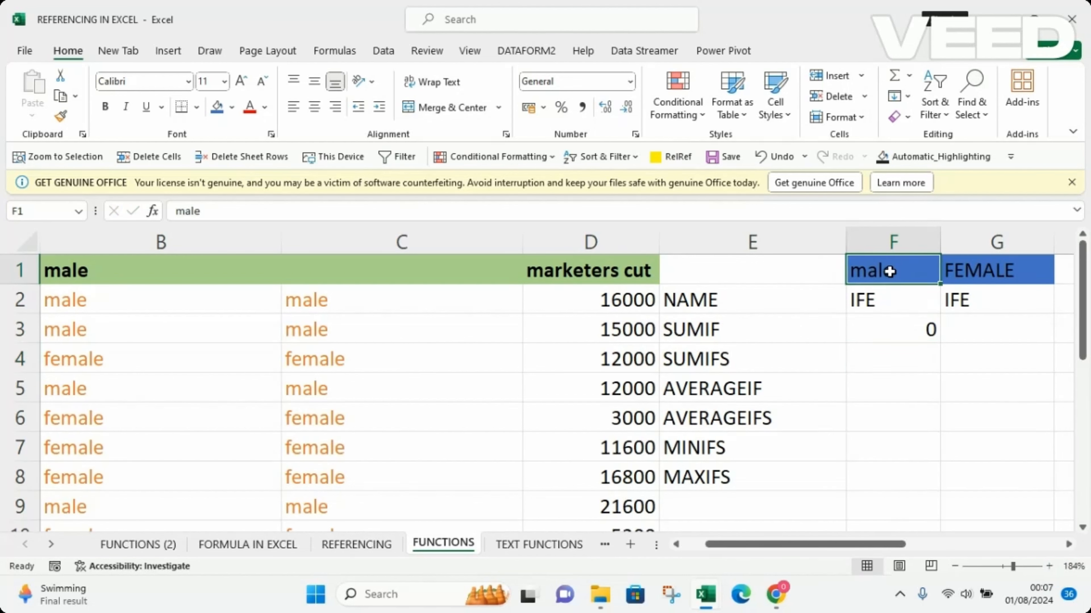
click(205, 212)
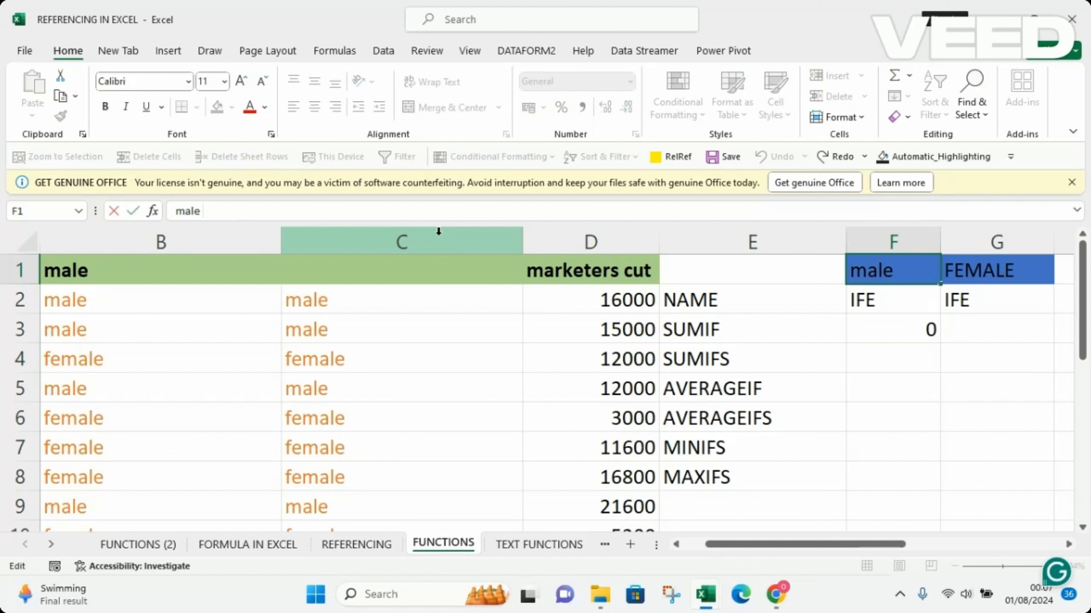
key(Return)
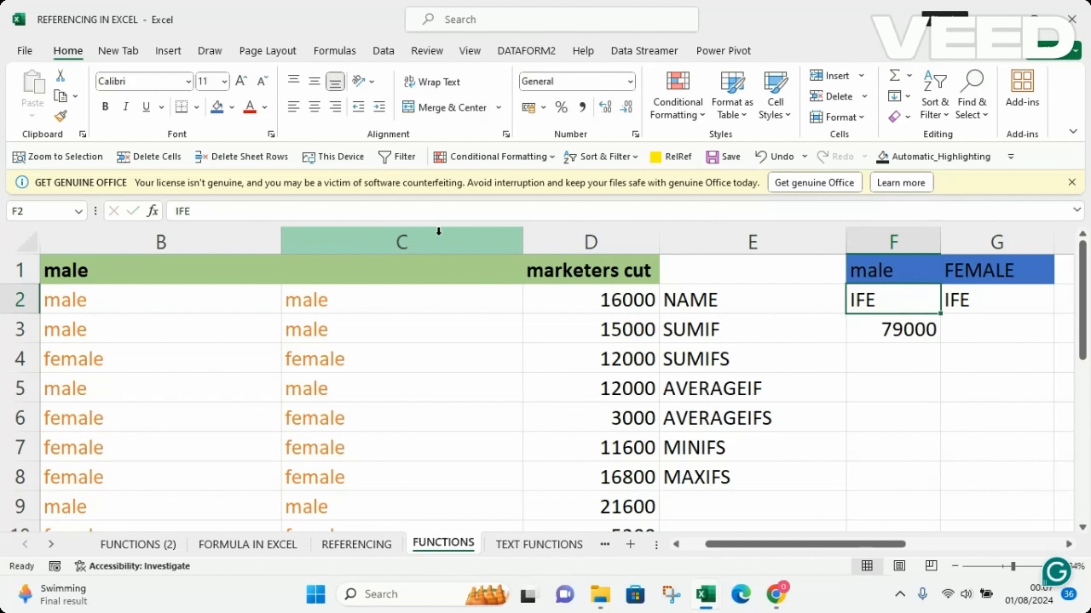
Step: Review the SUMIF formula in F3 and the FEMALE criterion heading in G1
click(886, 338)
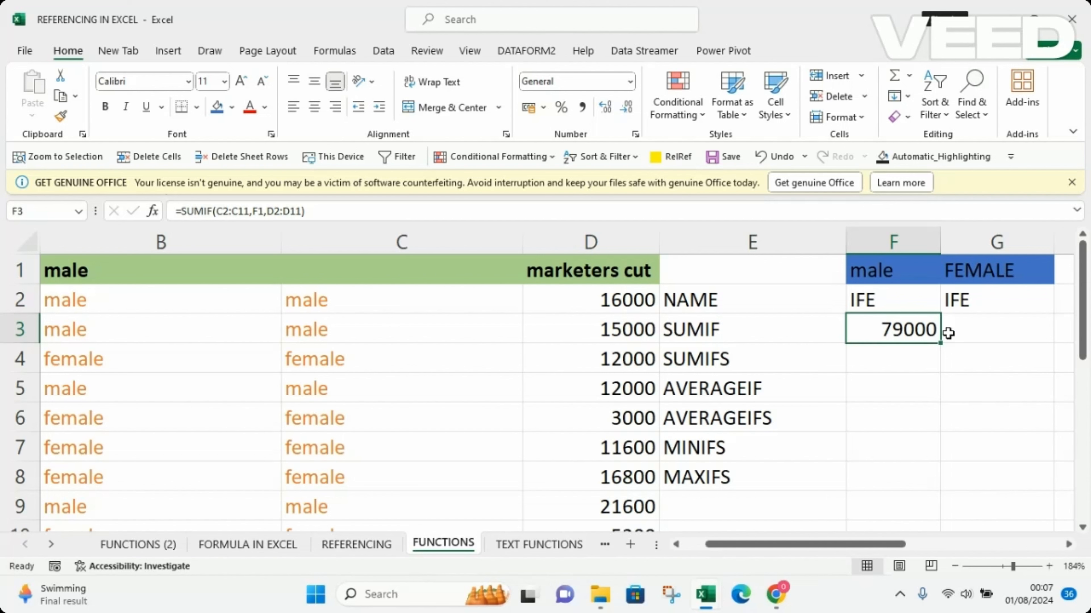
click(979, 331)
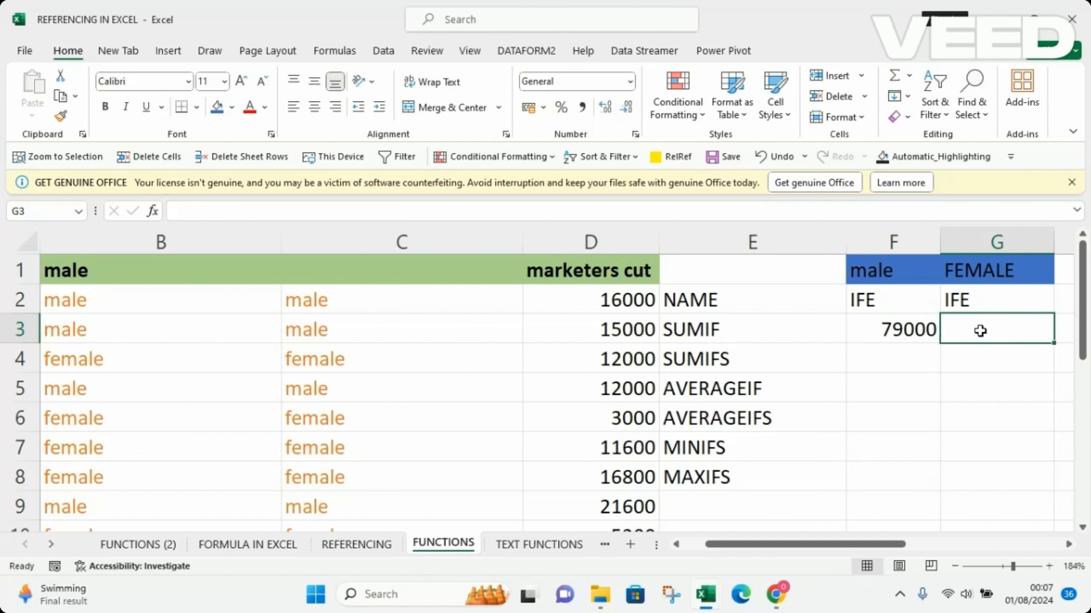
click(976, 267)
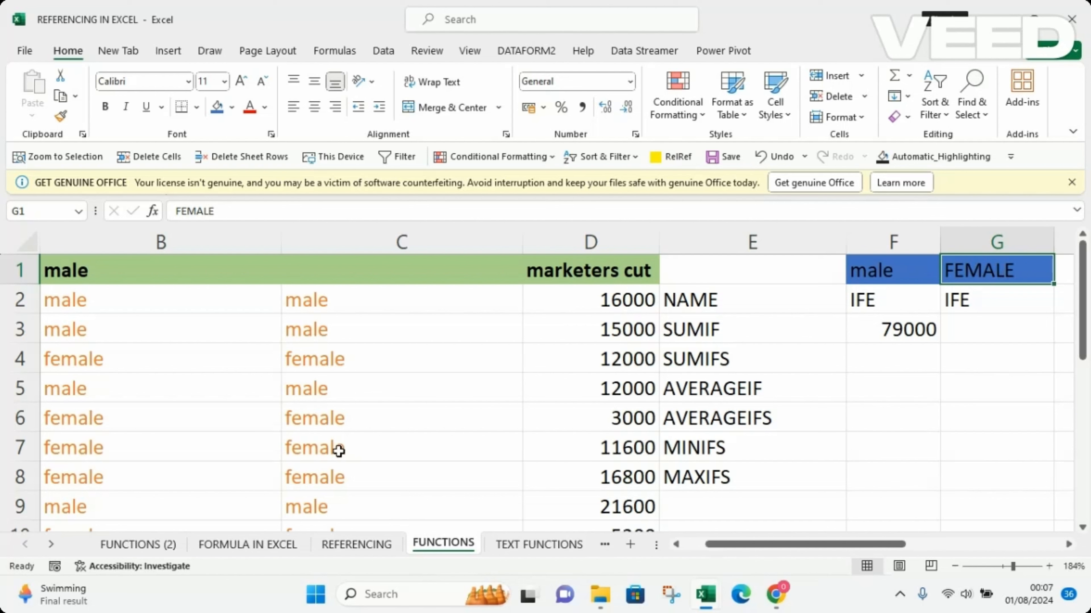
Step: Enter =SUMIF(C2:C11,G1,D2:D11) in G3 to total the marketers cut for the FEMALE heading
click(967, 336)
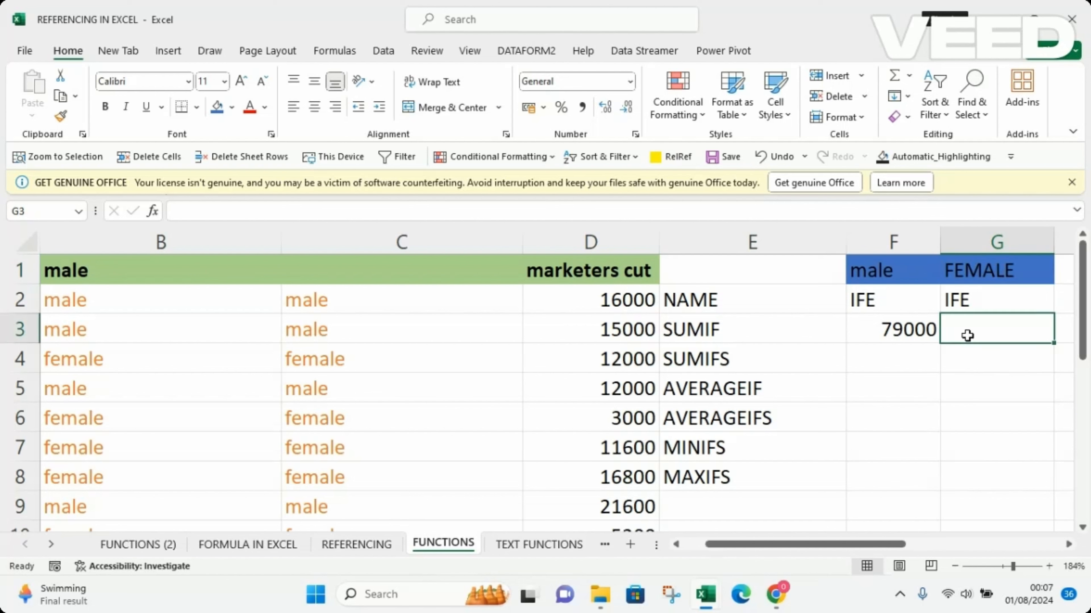
text(=sumif()
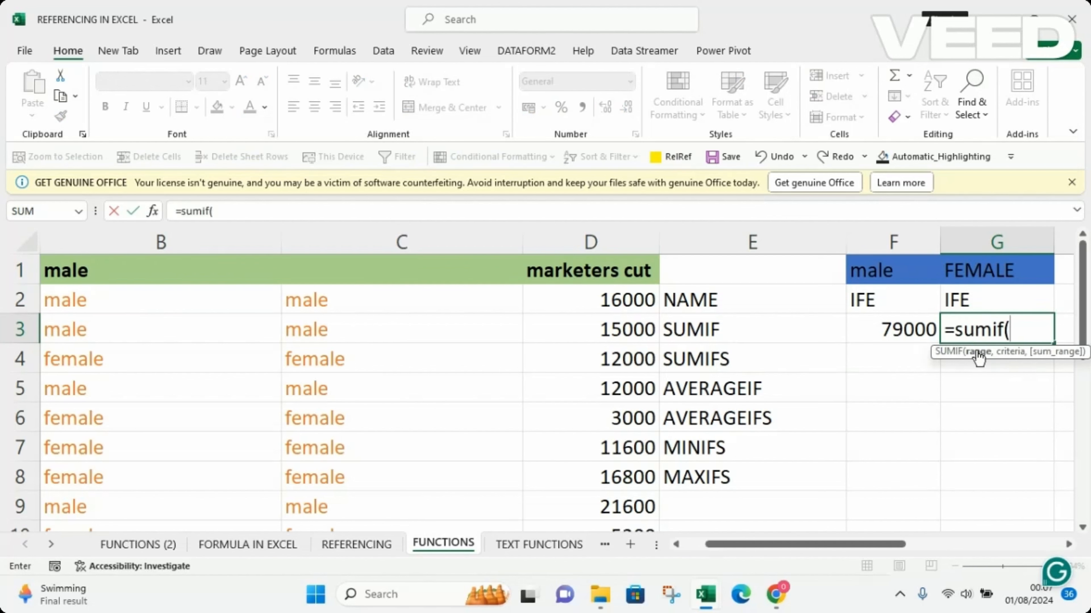
click(317, 307)
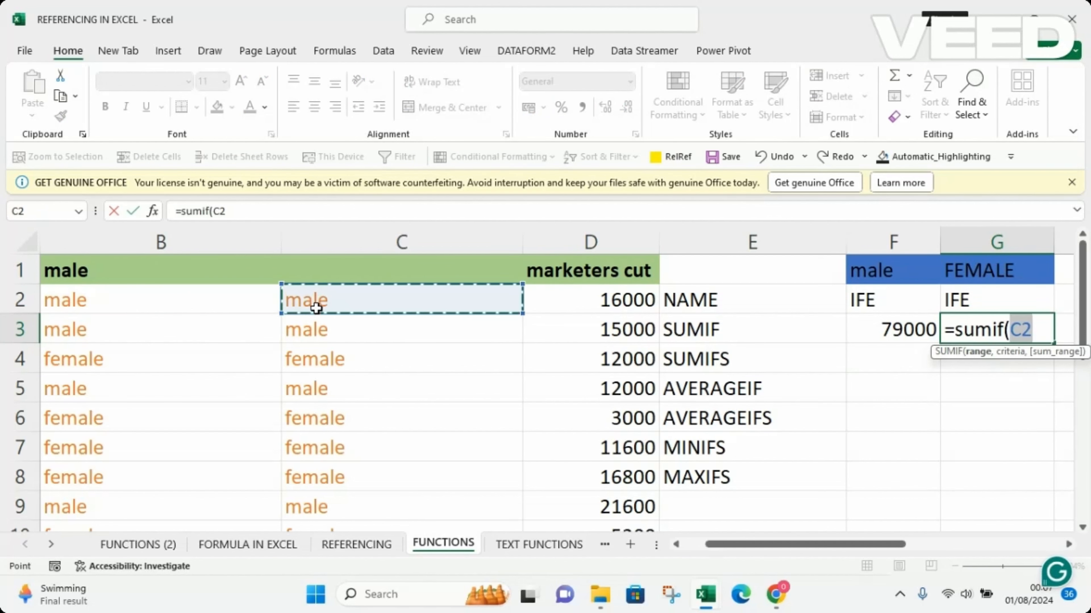
key(ctrl+shift+Down)
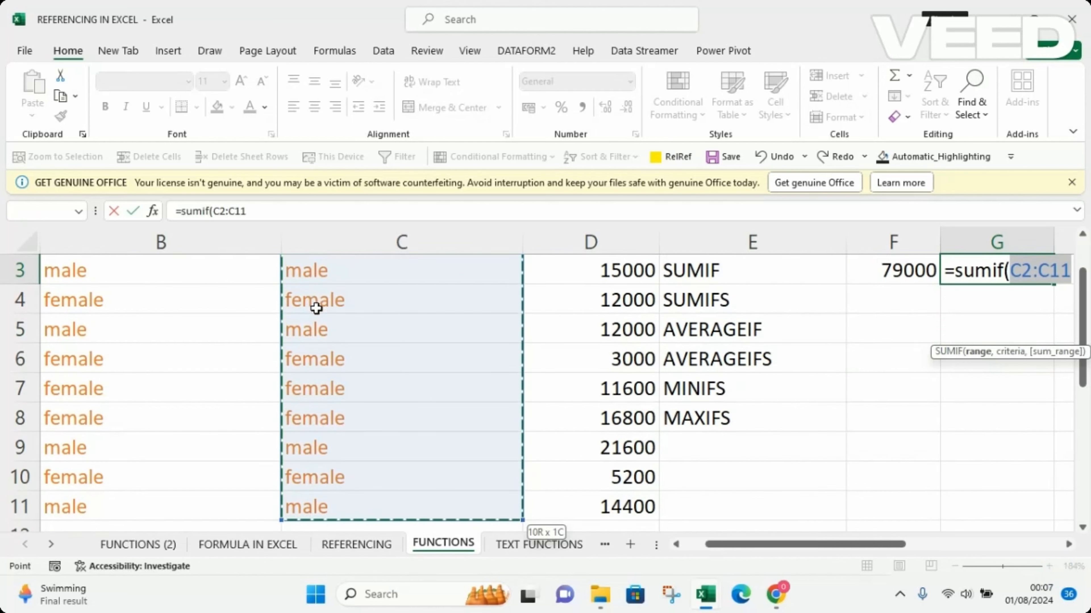
text(,)
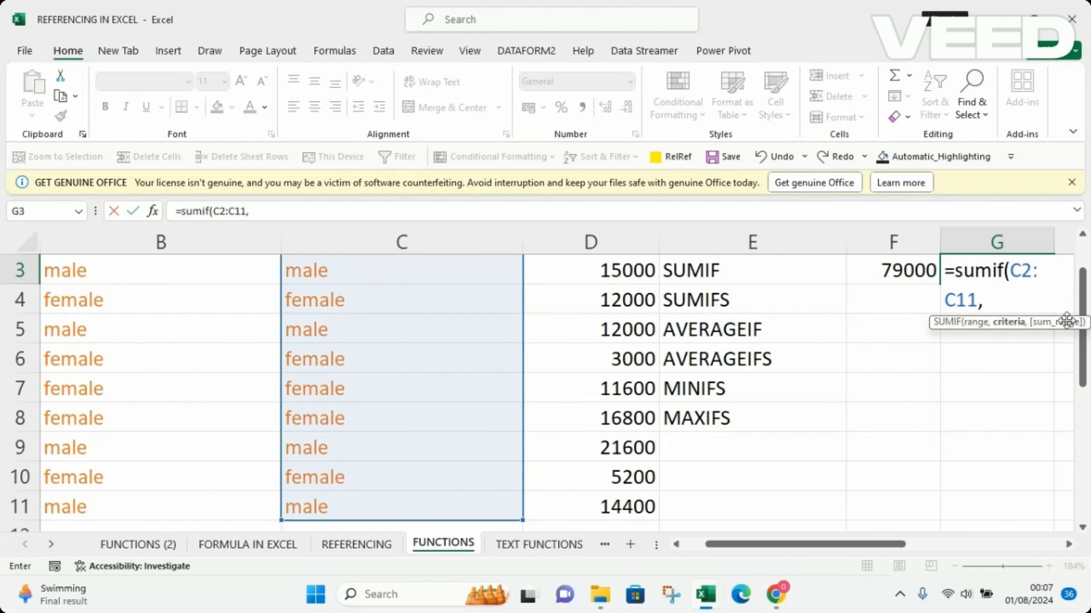
scroll(1086, 356, up, 1)
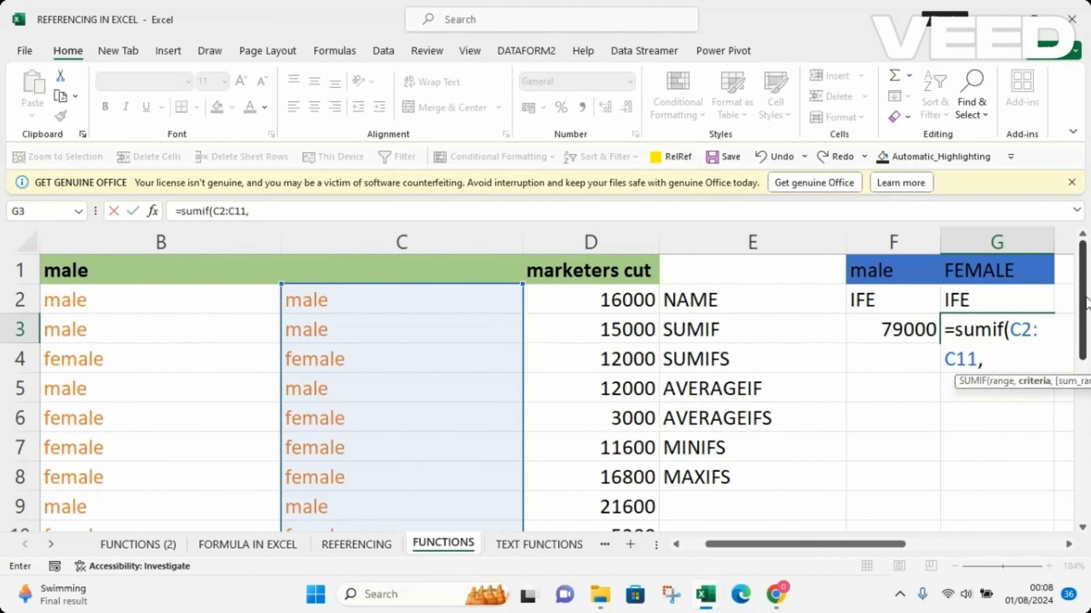
click(986, 270)
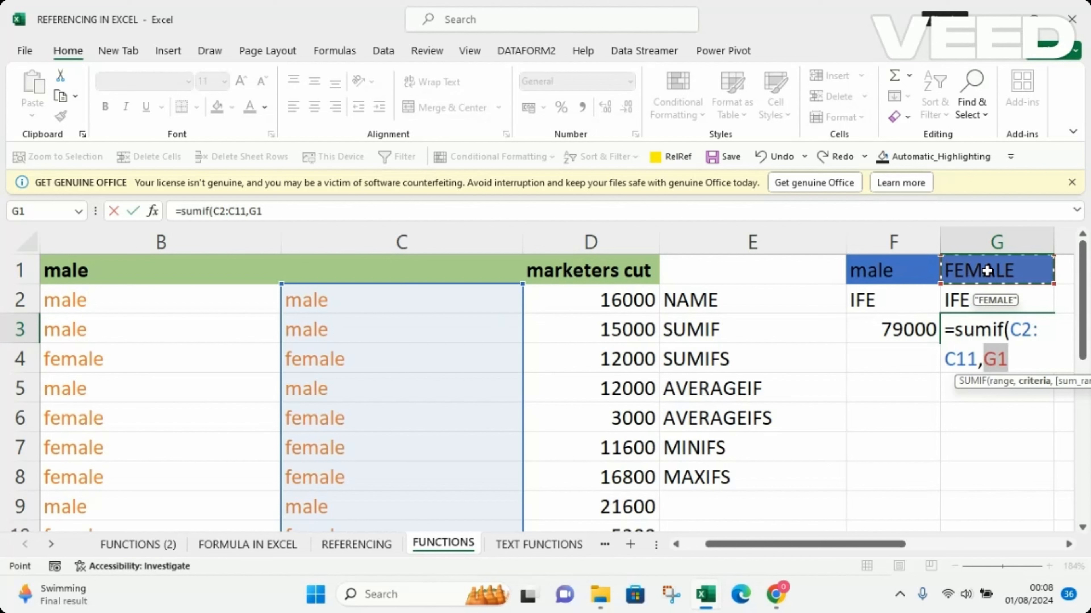
text(,)
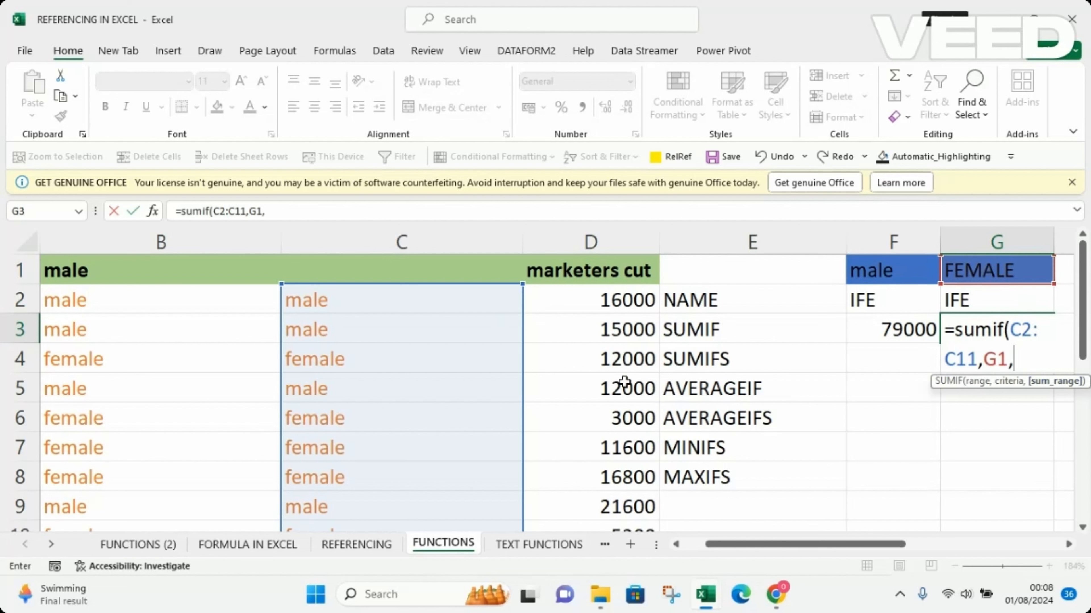
click(593, 300)
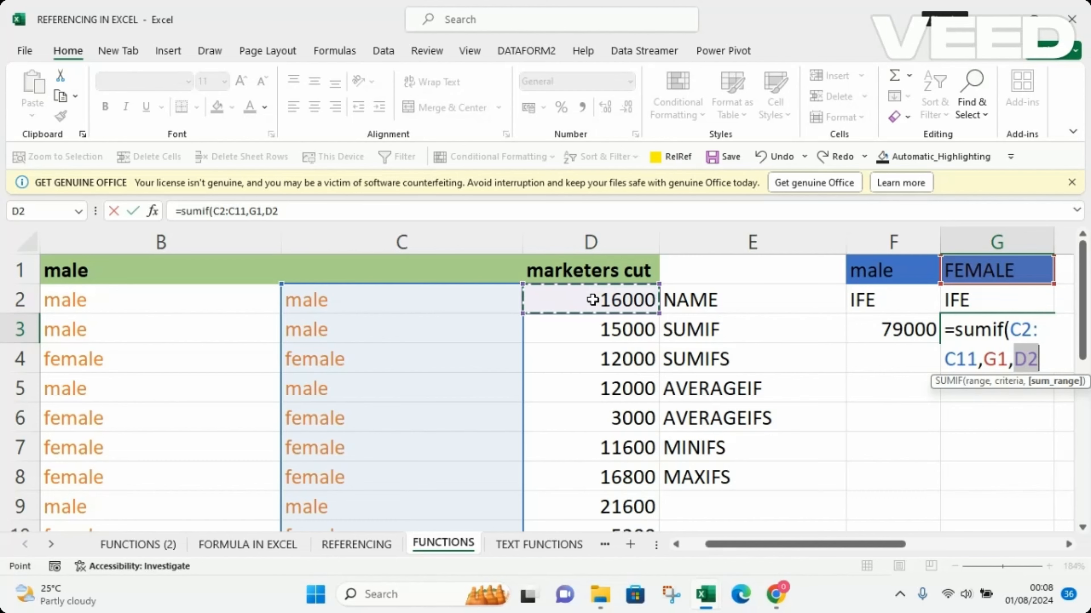
key(ctrl+shift+Down)
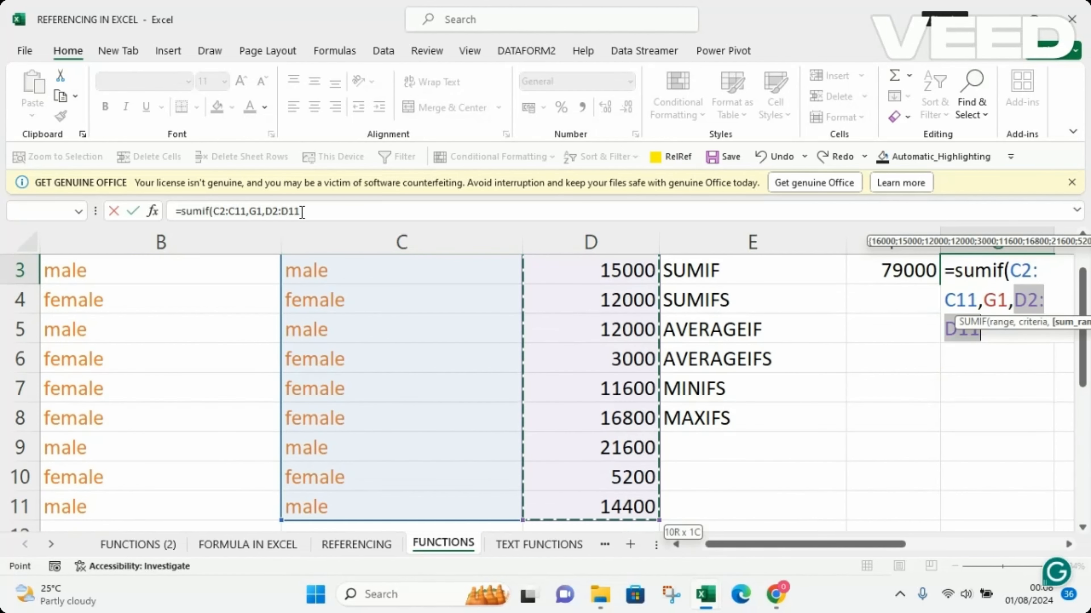
click(302, 211)
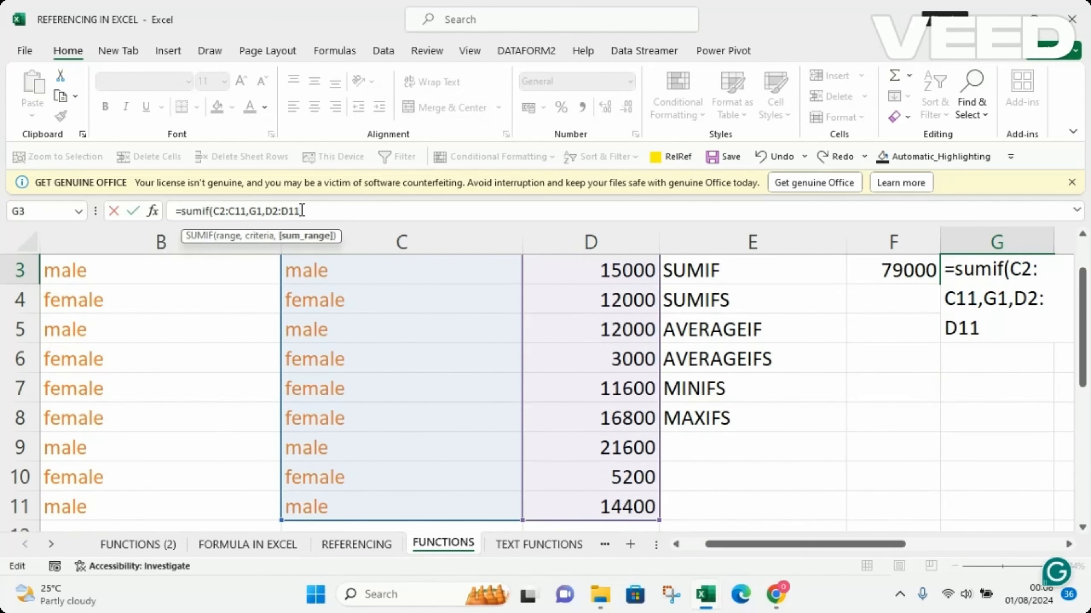
text())
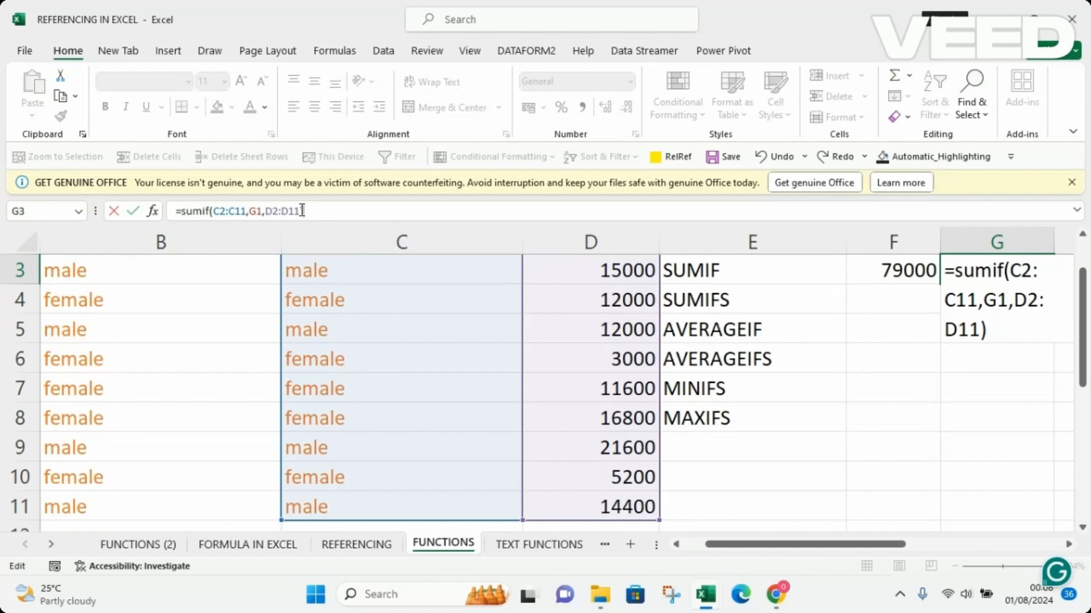
key(Return)
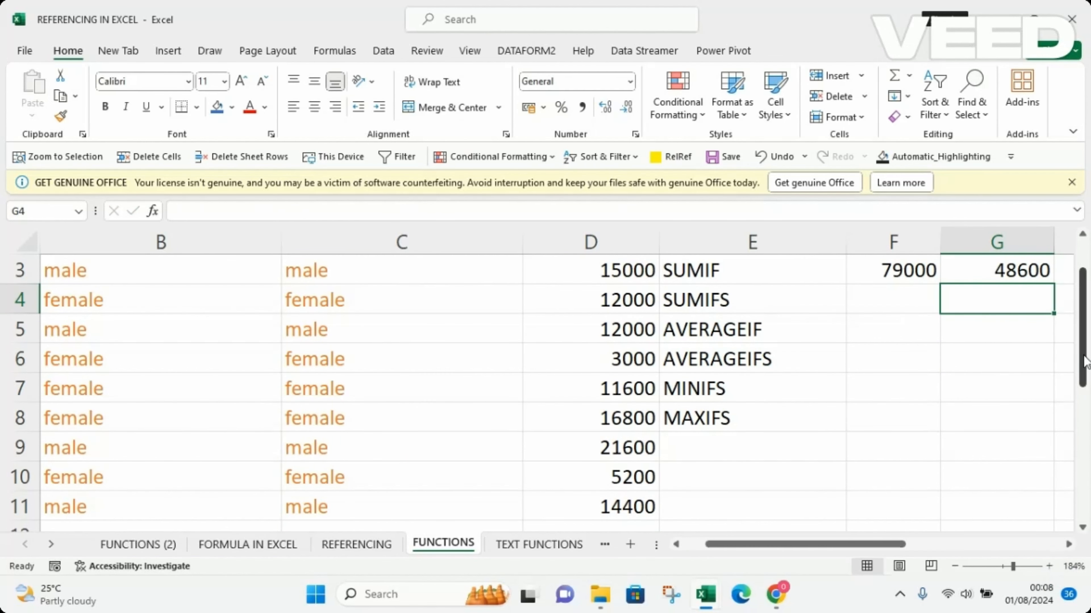
Step: Enter =SUM(F3:G3) in H3 to add the male and female marketers cut totals together
drag(1084, 361, 1084, 335)
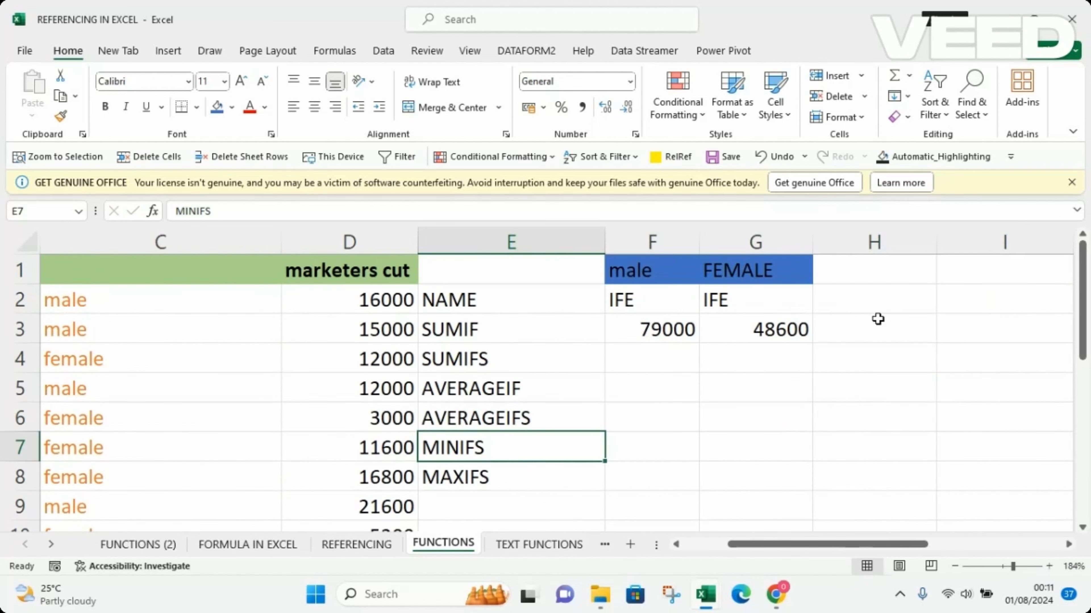
click(838, 331)
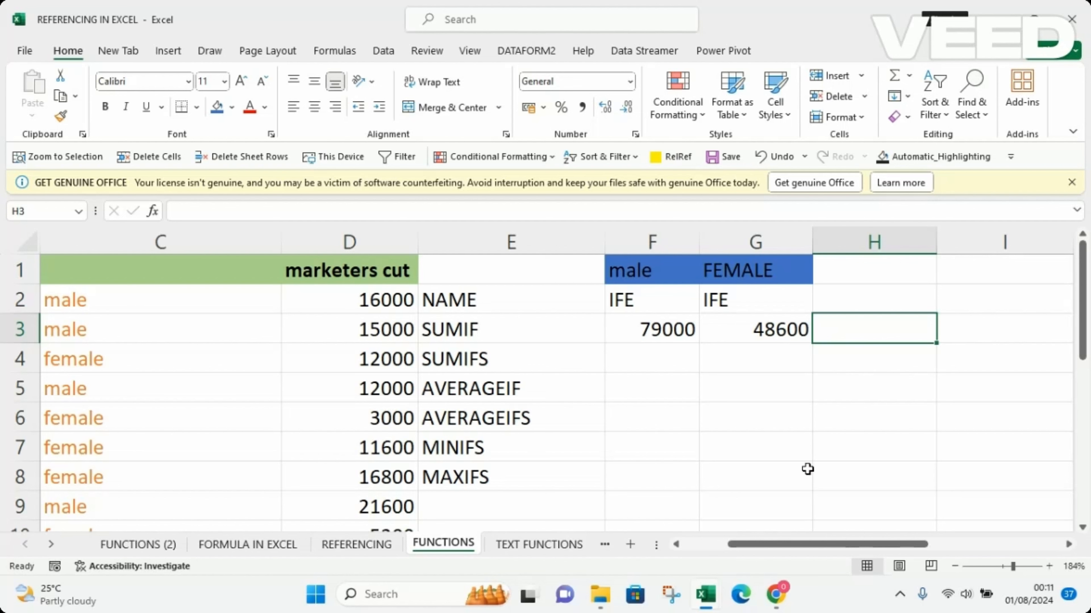
text(=sum()
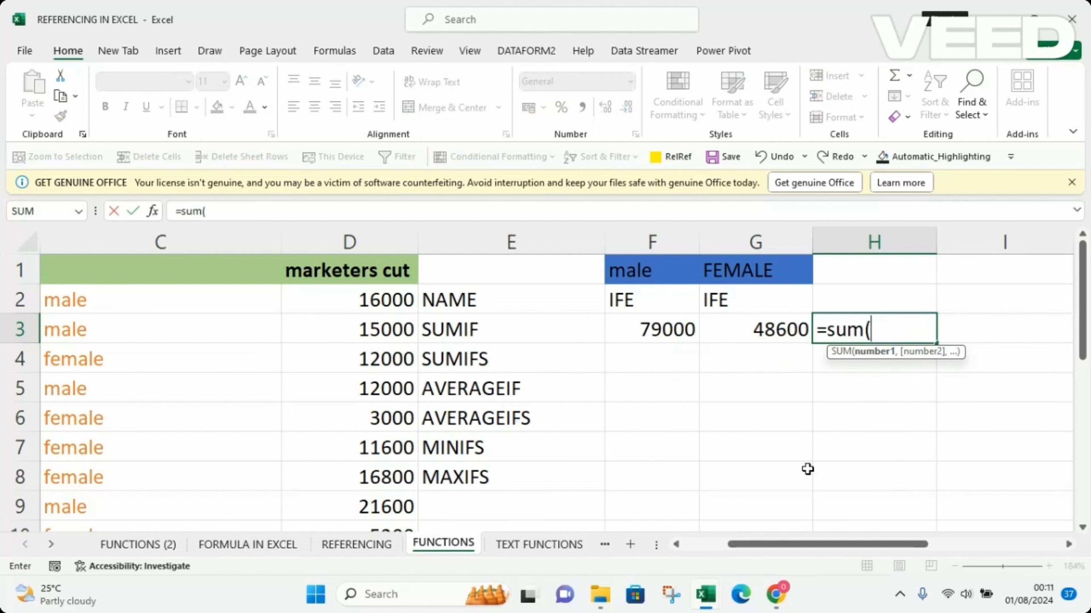
click(634, 334)
drag(633, 335, 758, 325)
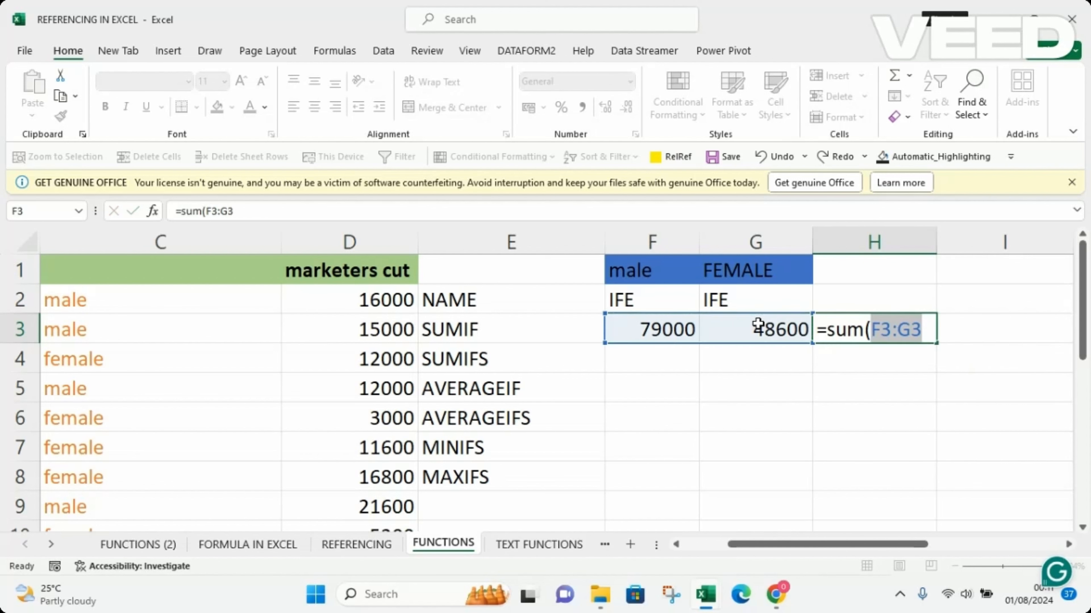
key(Return)
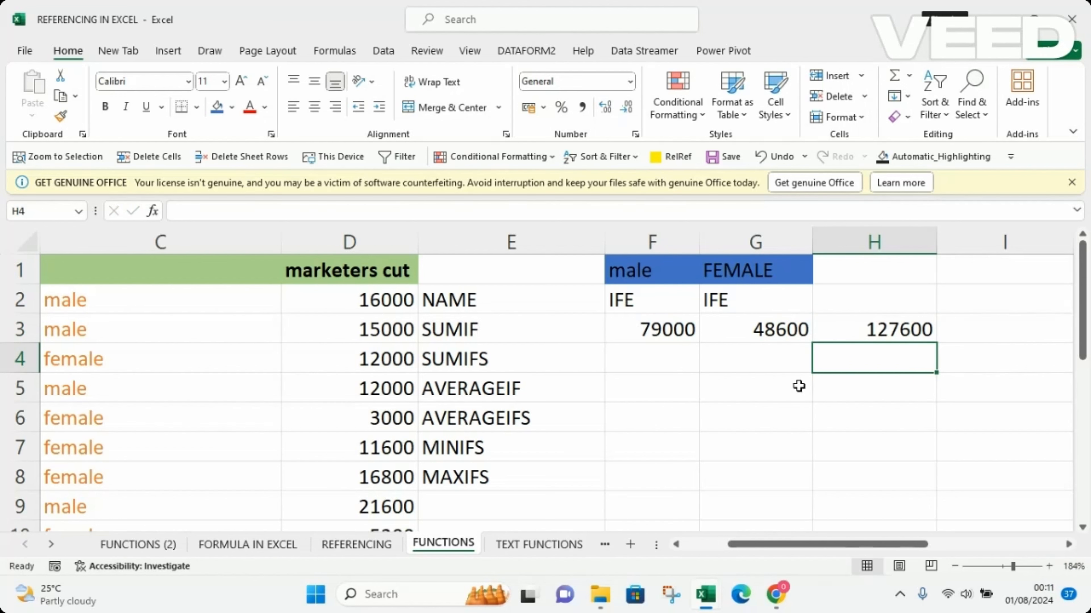
Step: Enter =SUM(D2:D11) in H4 to total the whole marketers cut column for comparison with H3
text(=sum()
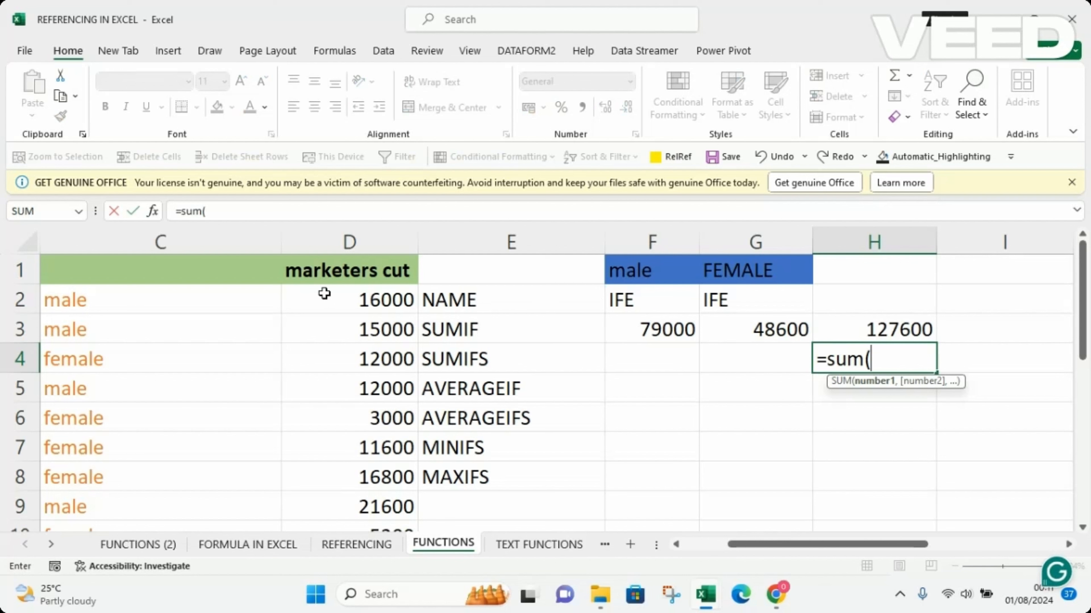
click(352, 293)
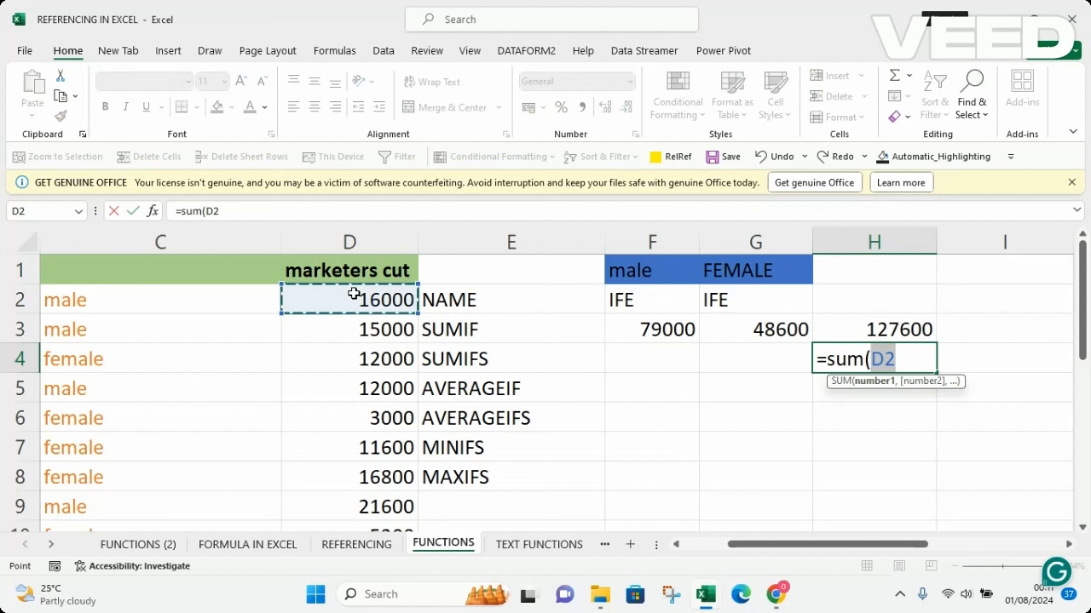
key(ctrl+shift+Down)
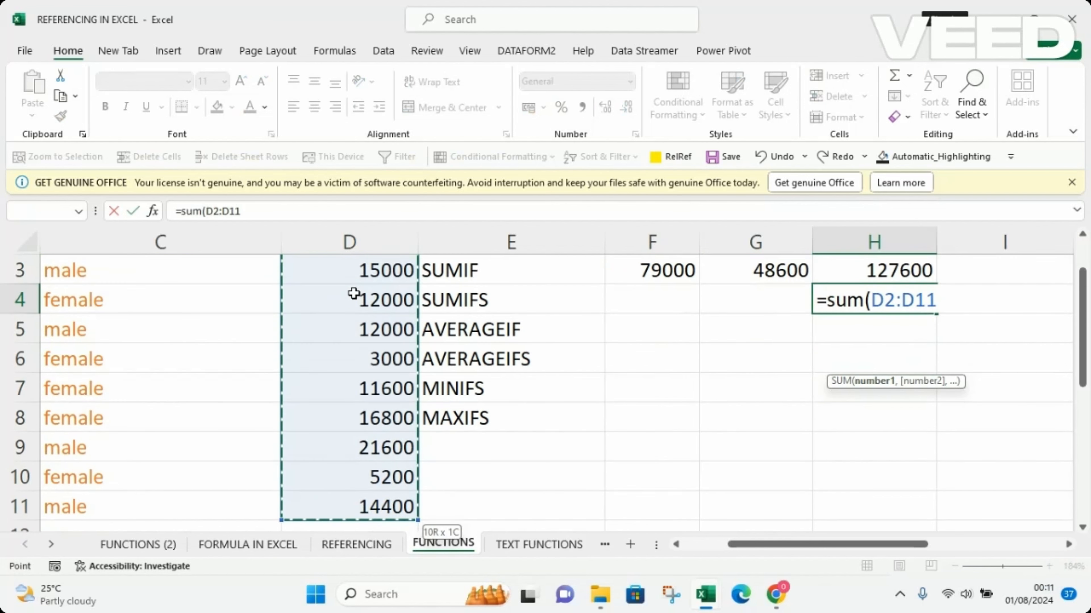
key(Return)
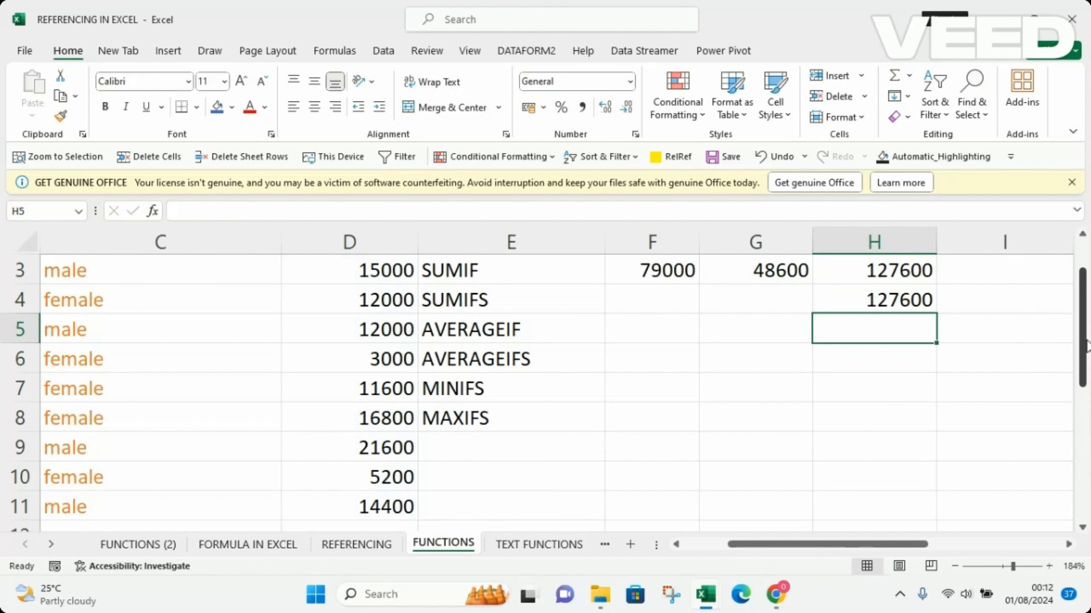
right_click(1087, 316)
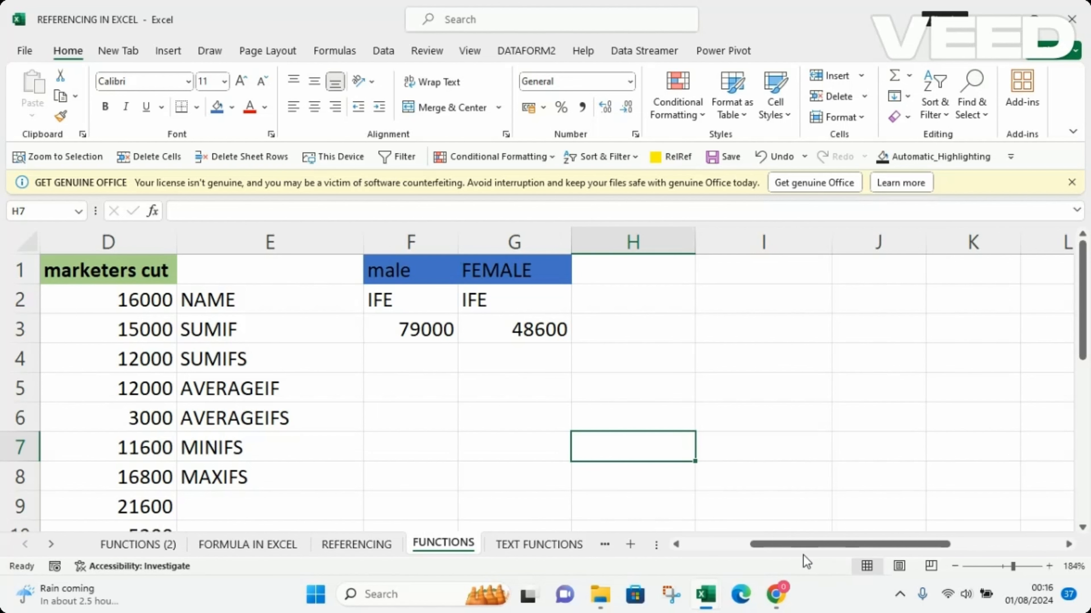
Step: Start a SUMIFS formula in F4 with the marketers cut values D2:D11 as the sum range
drag(786, 543, 764, 544)
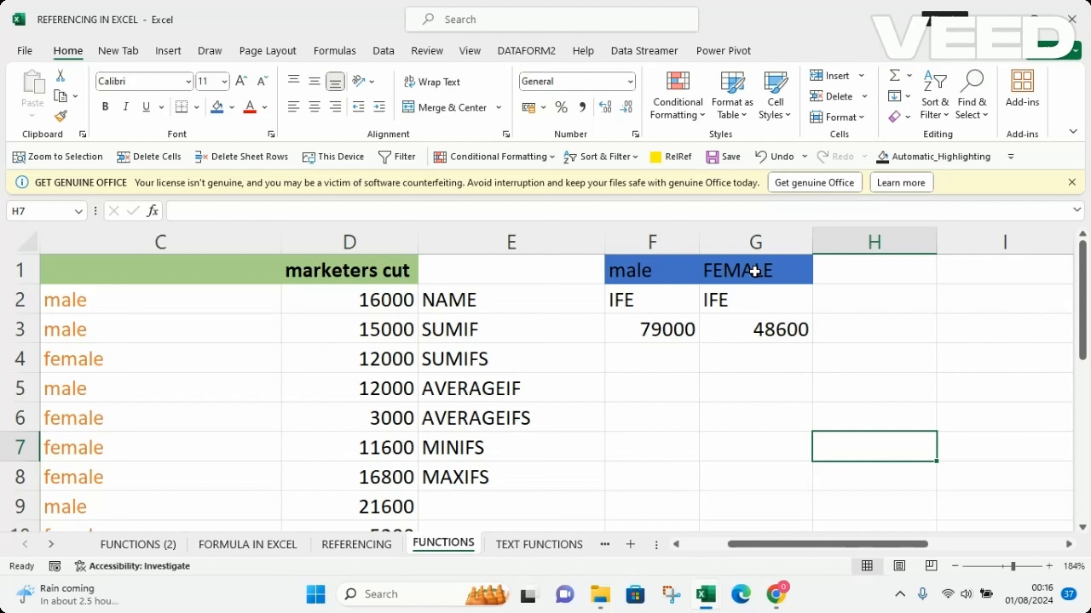
drag(848, 544, 759, 559)
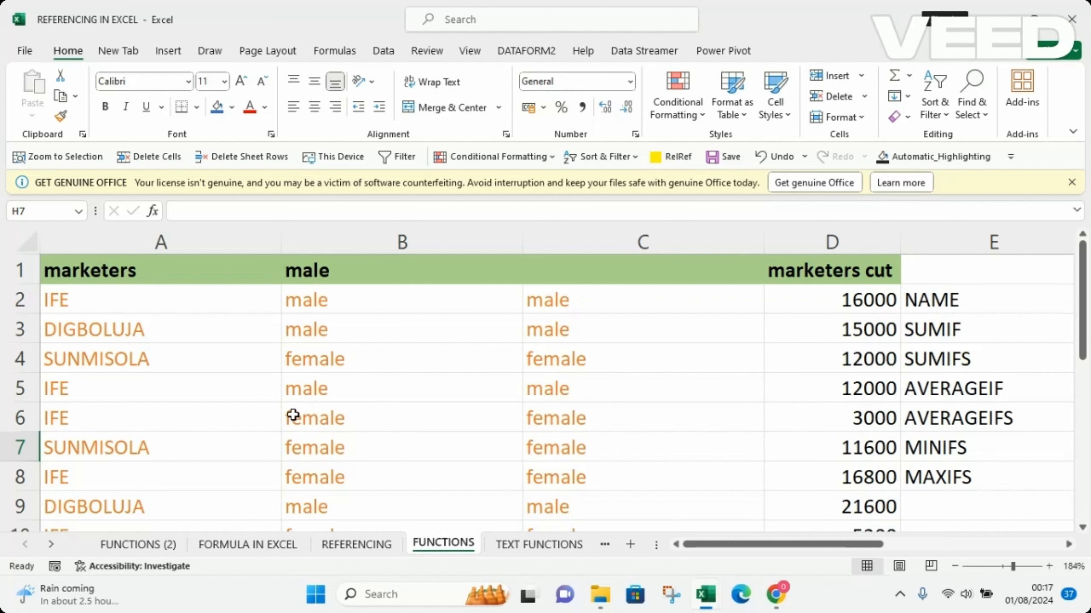
drag(751, 550, 798, 545)
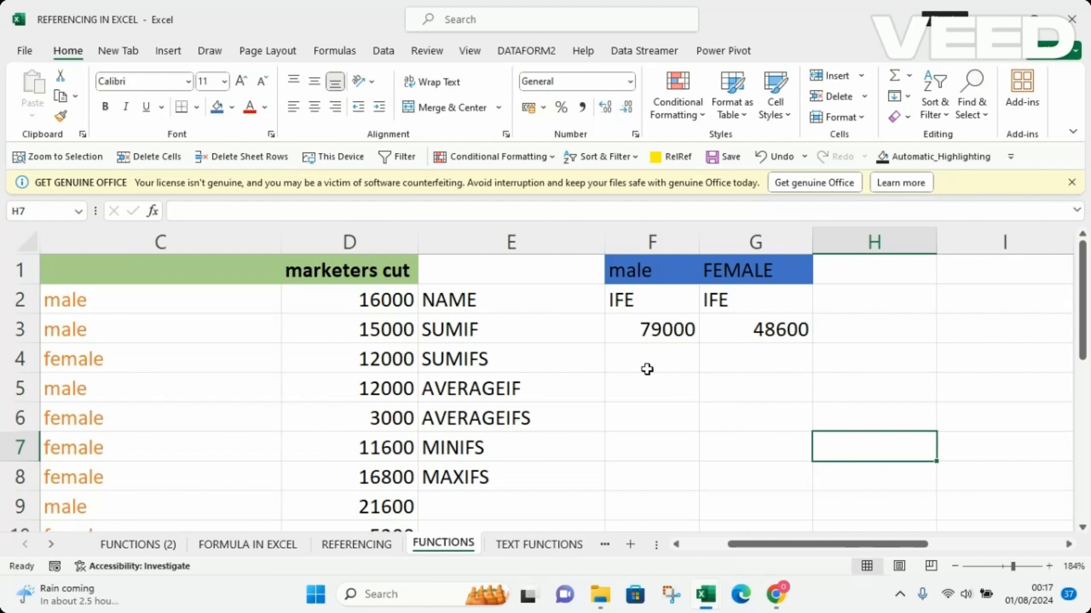
click(665, 364)
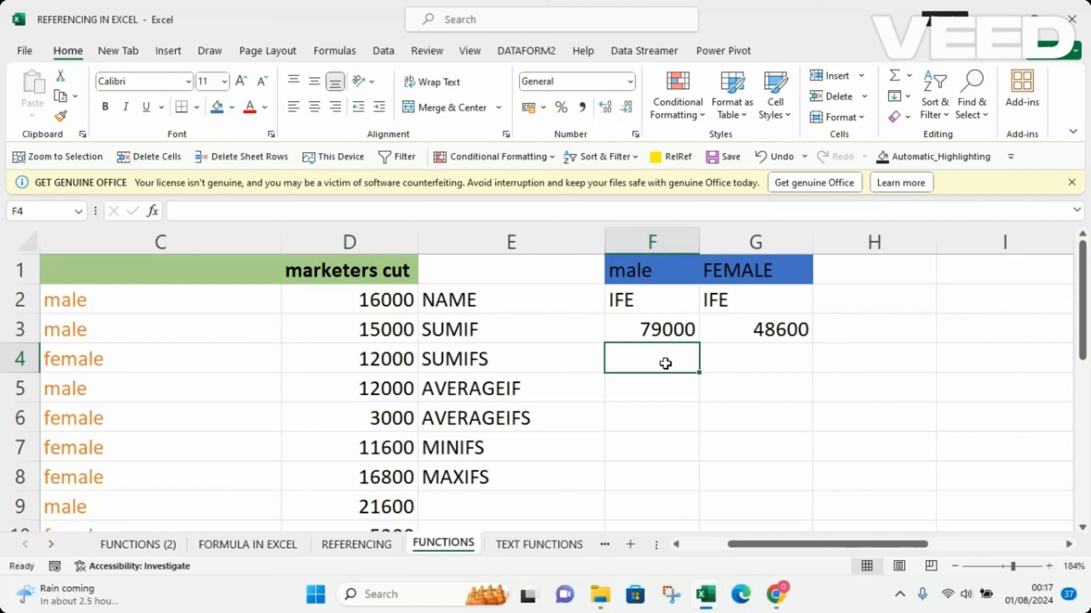
text(=su)
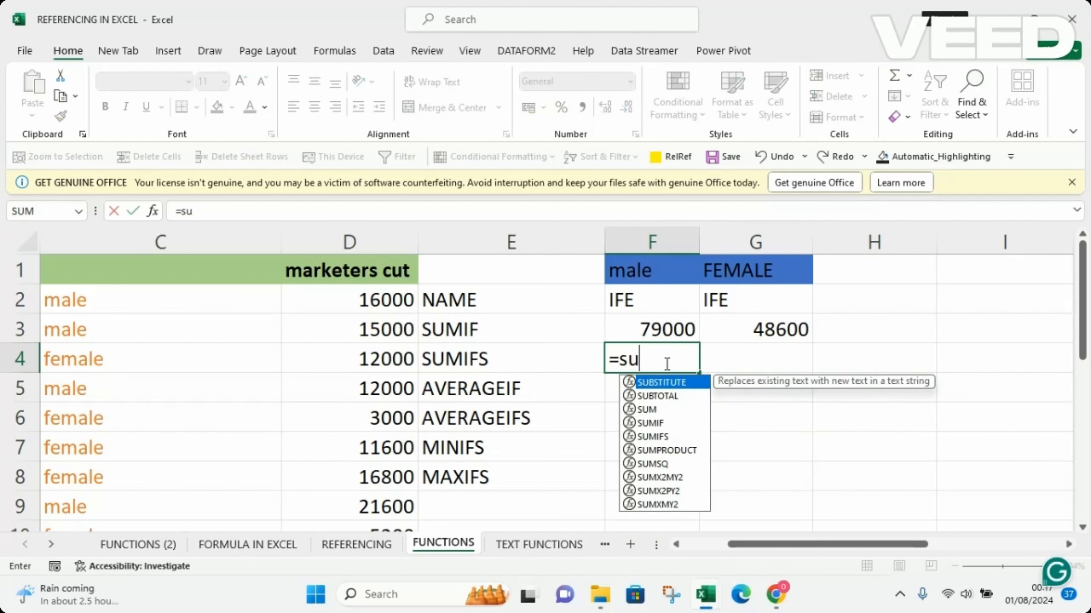
text(mifs)
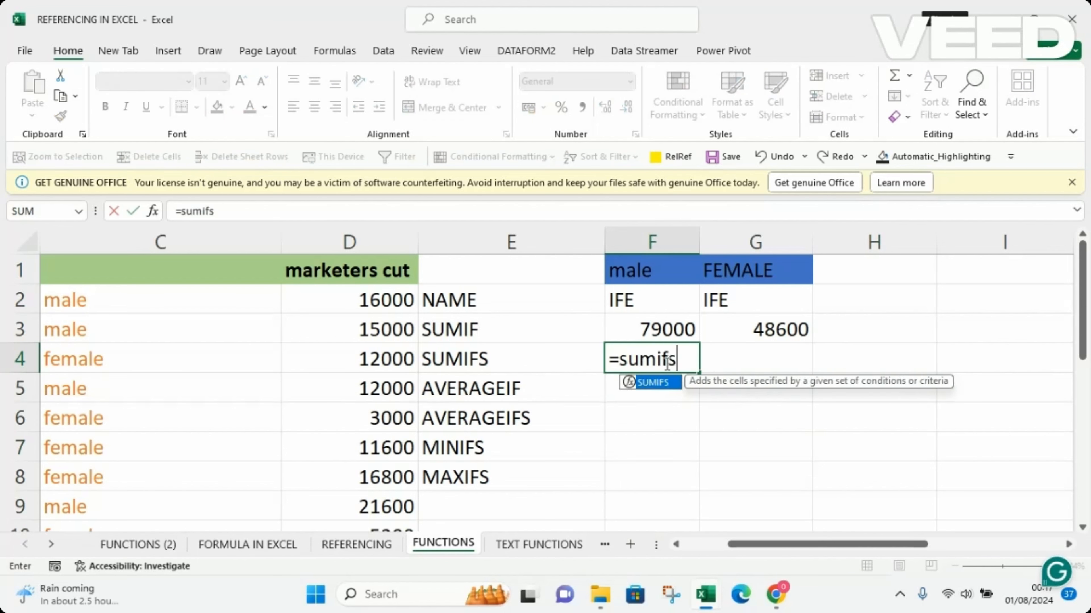
text(()
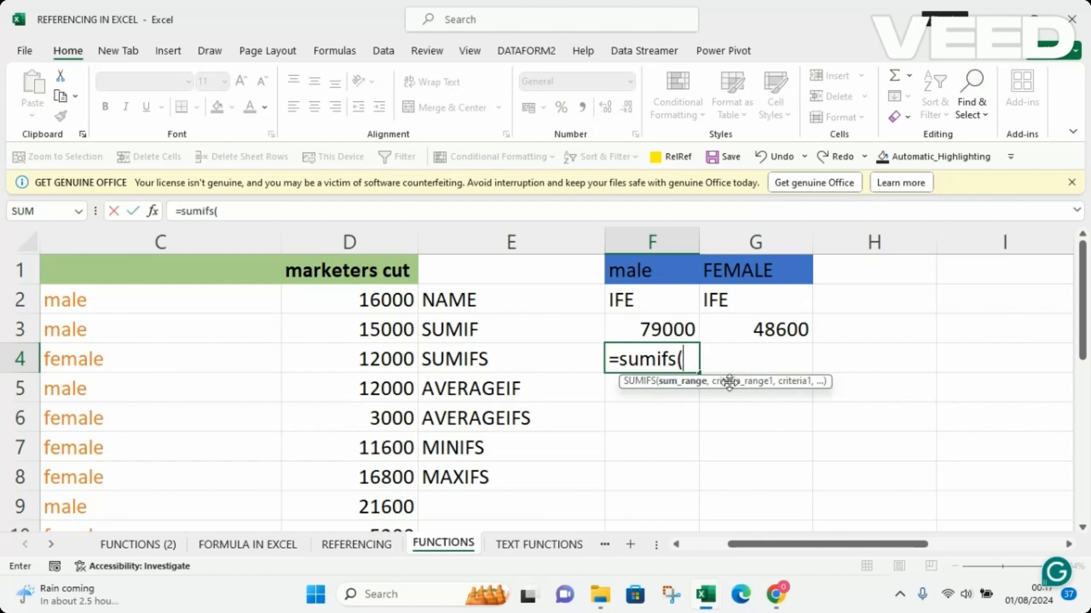
click(229, 214)
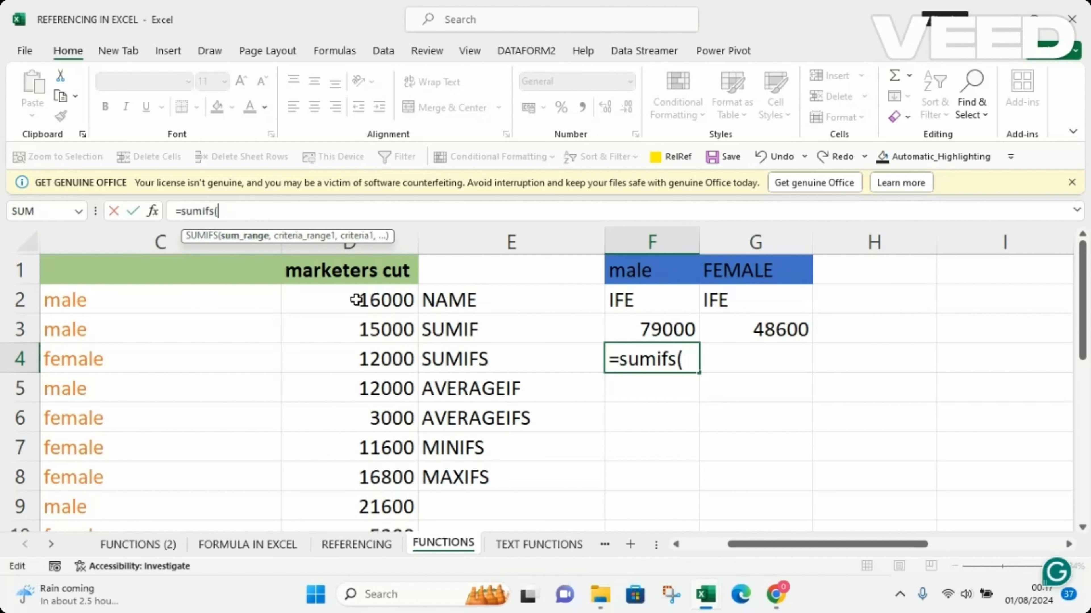
click(381, 304)
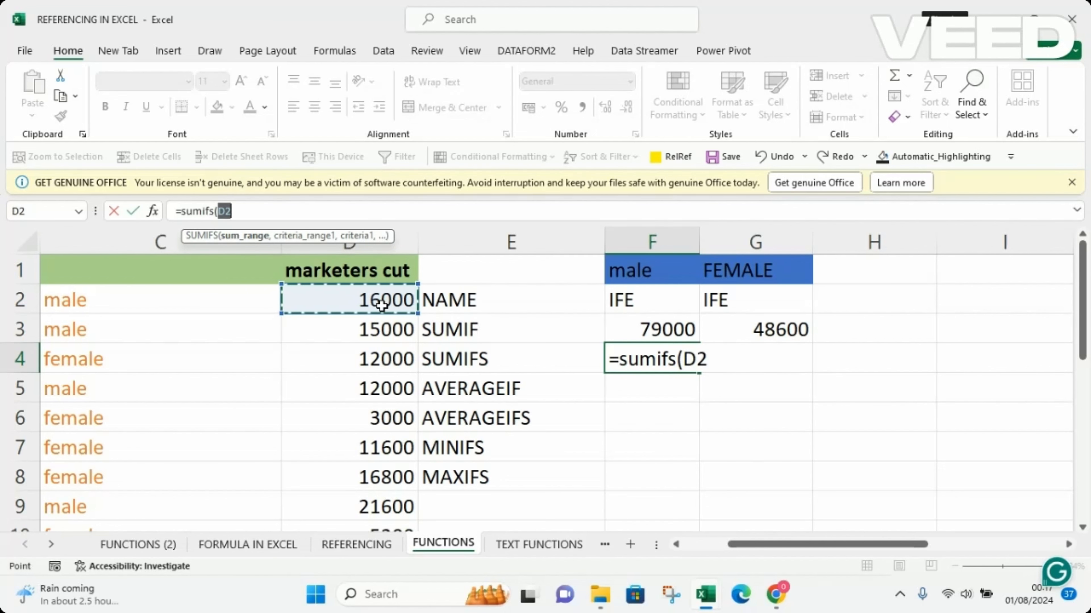
key(ctrl+shift+Down)
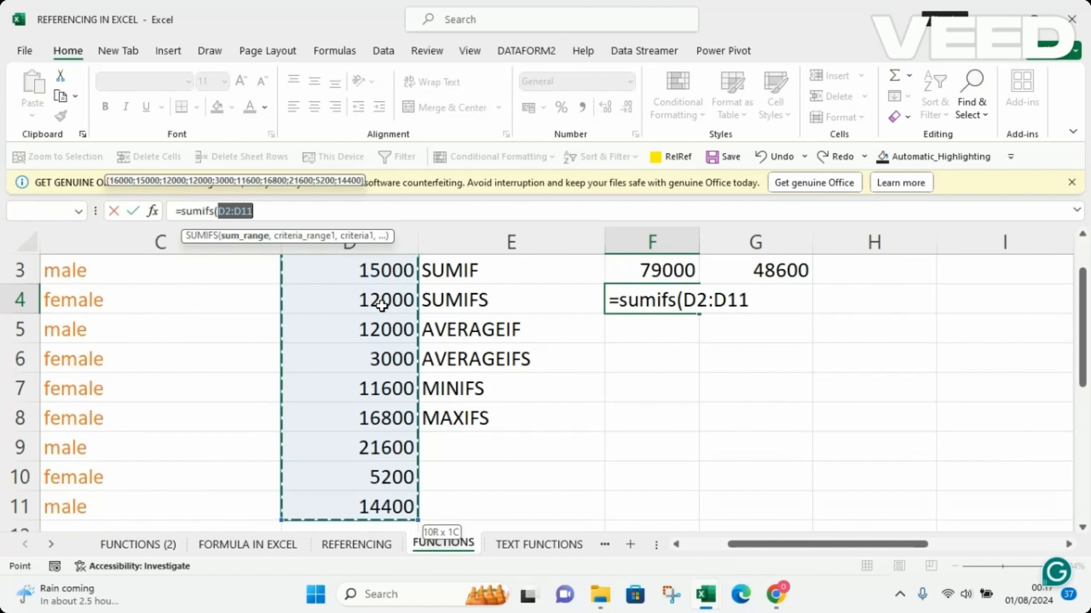
click(261, 219)
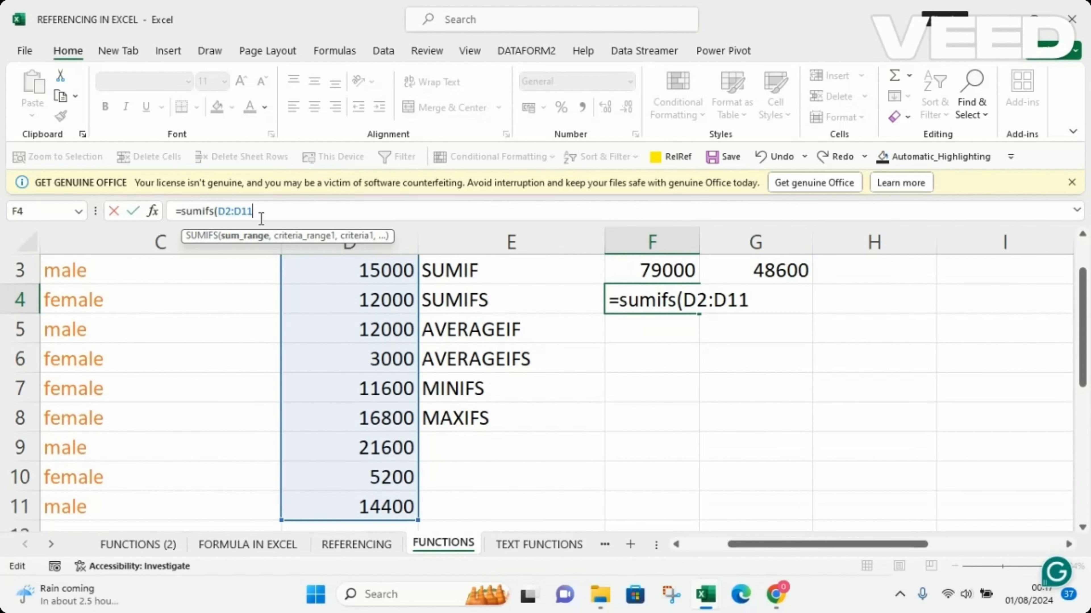
text(,)
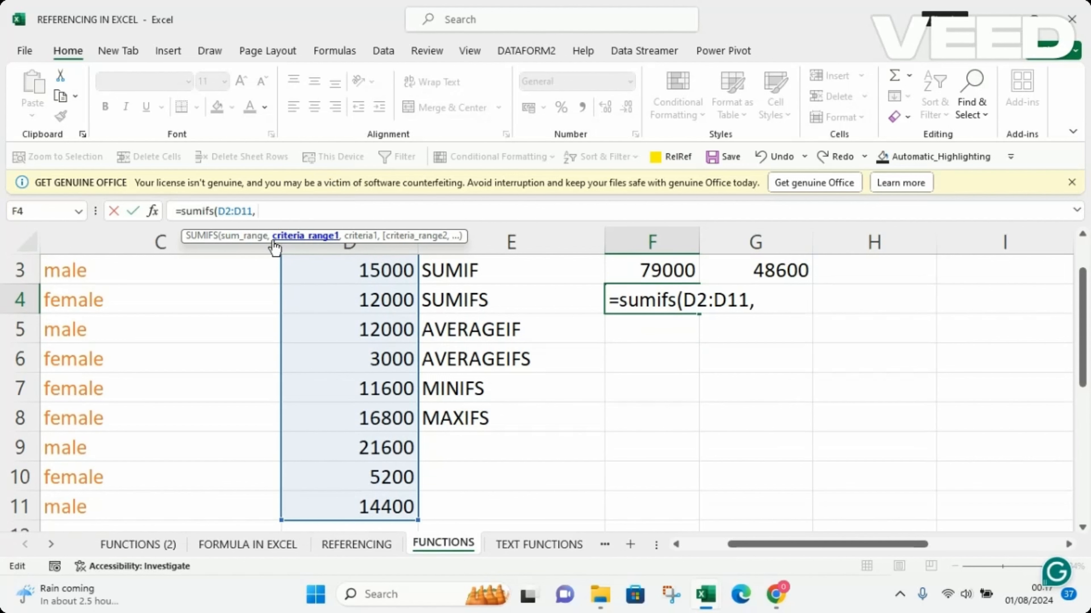
Step: Add the cleaned gender column C2:C11 as the first criteria range, with the male heading F1 as its criterion
scroll(1085, 350, up, 1)
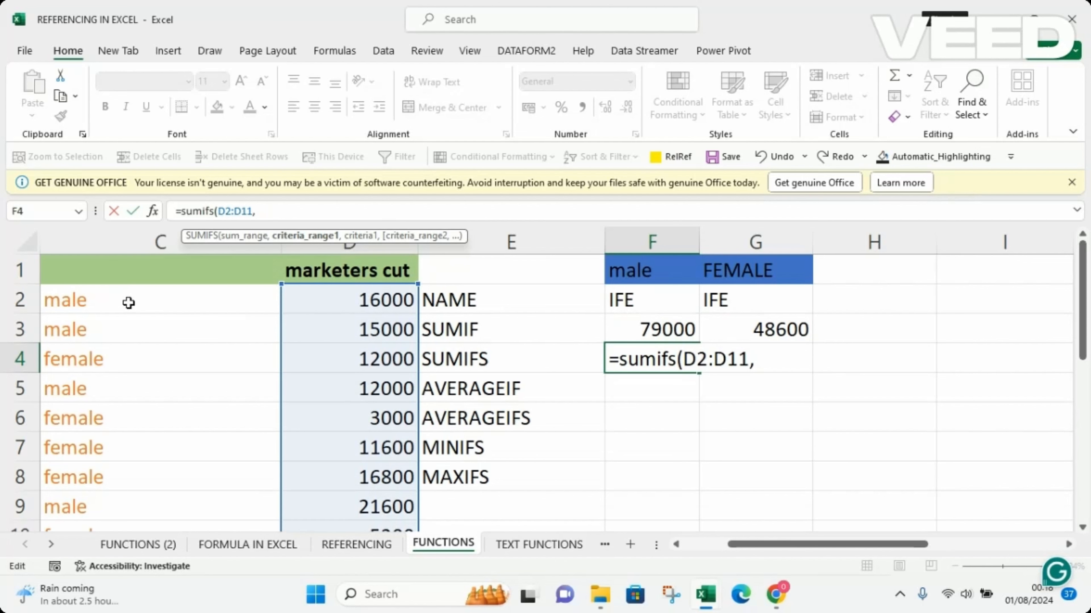
click(129, 302)
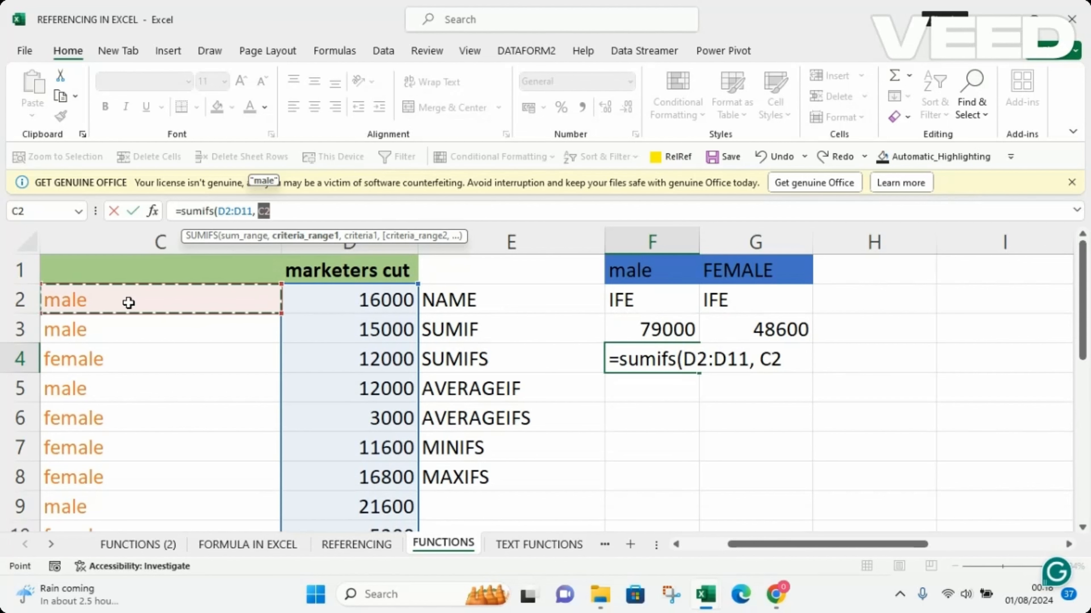
key(ctrl+shift+Down)
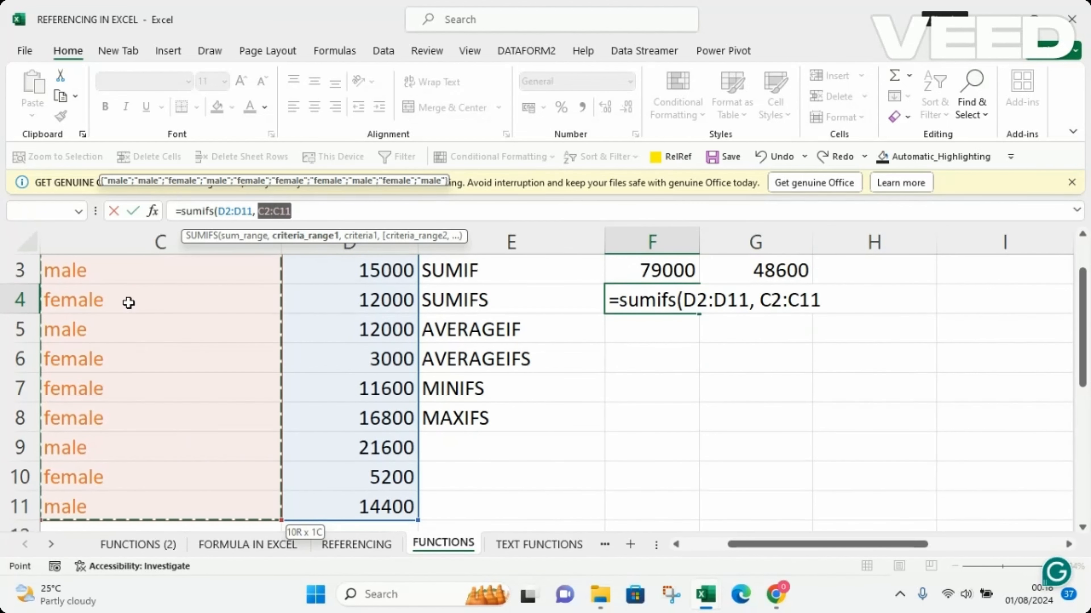
text(,)
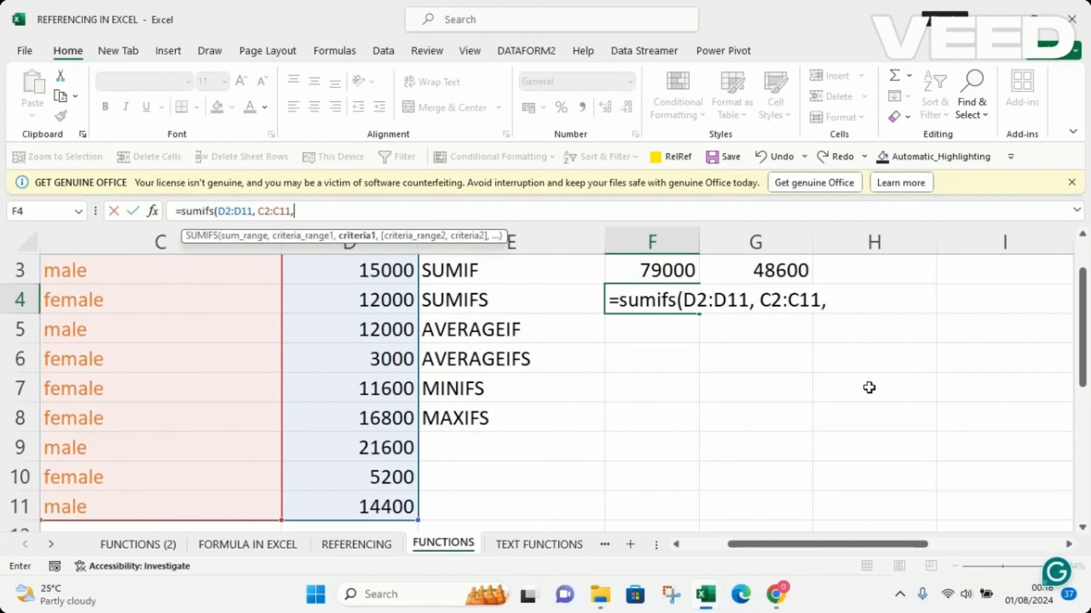
scroll(1083, 361, up, 1)
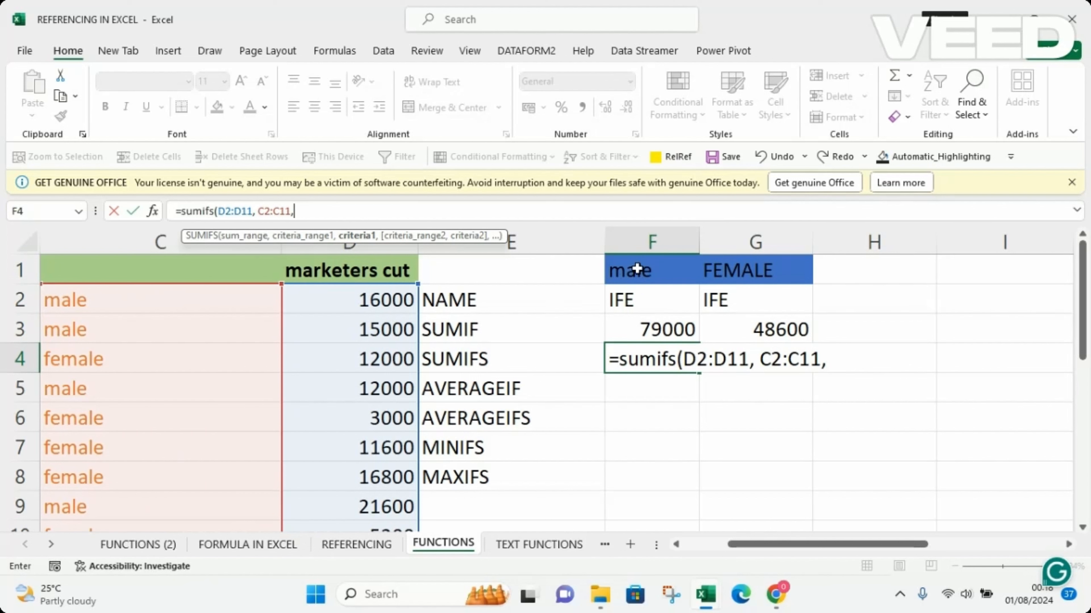
click(653, 271)
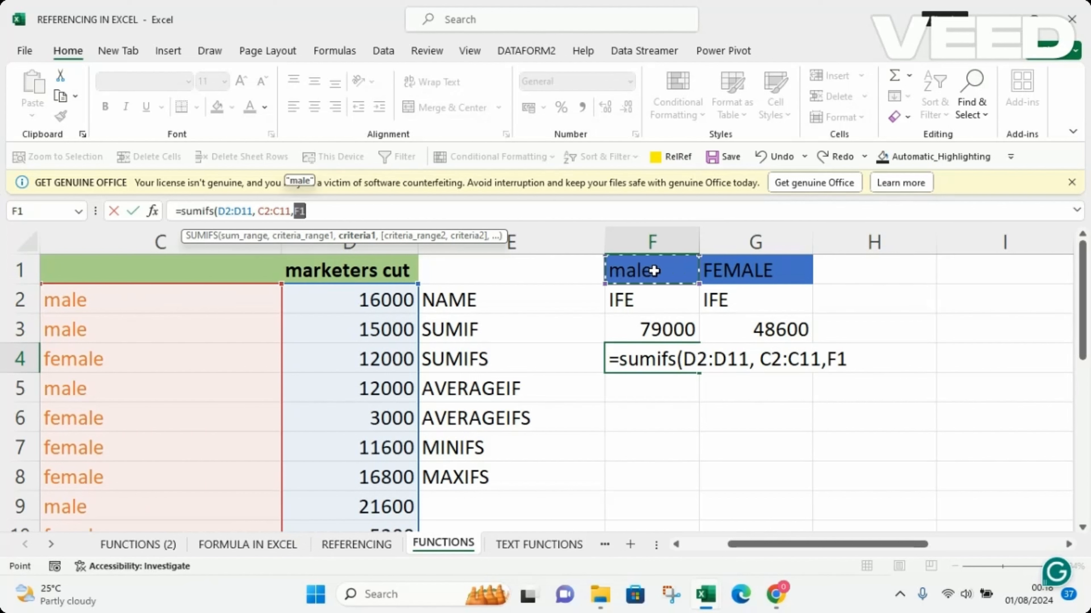
text(,)
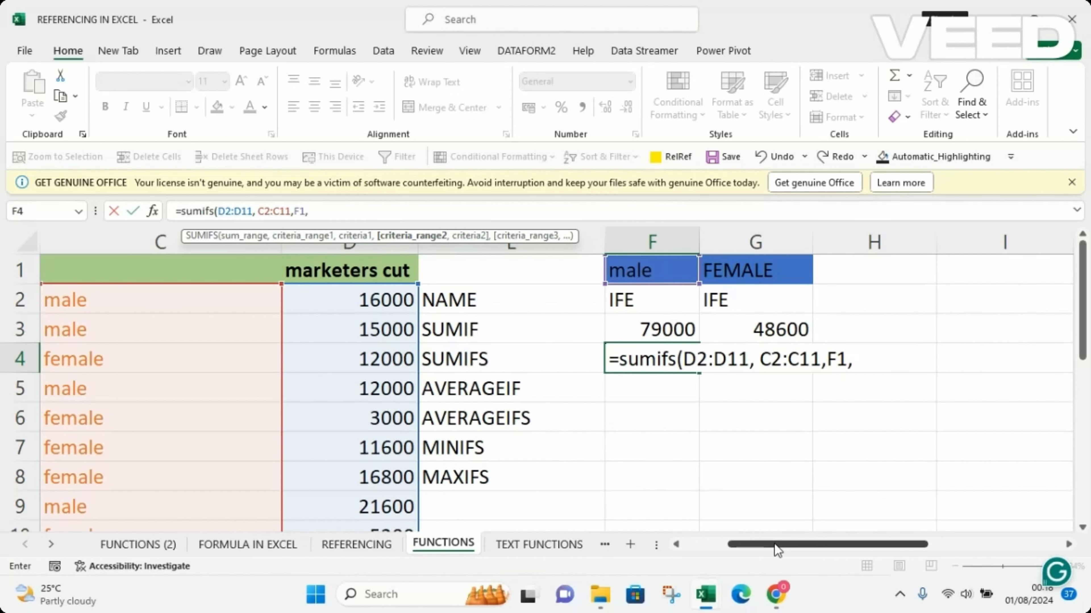
Step: Add the marketers column A2:A11 as the second criteria range with the name cell F2 as its criterion, and complete the SUMIFS formula in F4
drag(773, 543, 722, 543)
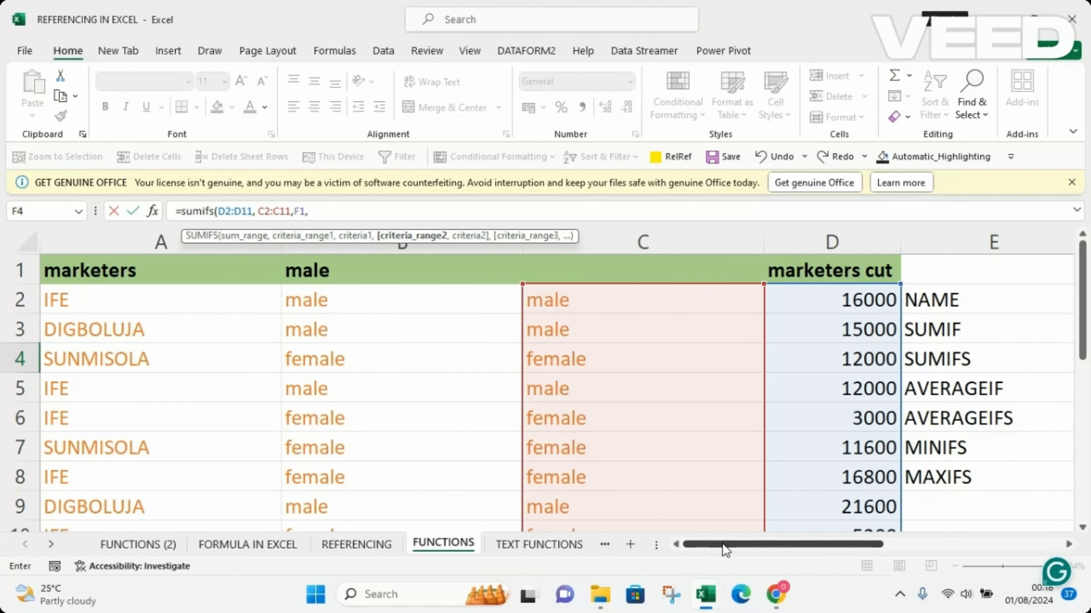
click(82, 294)
key(ctrl+shift+Down)
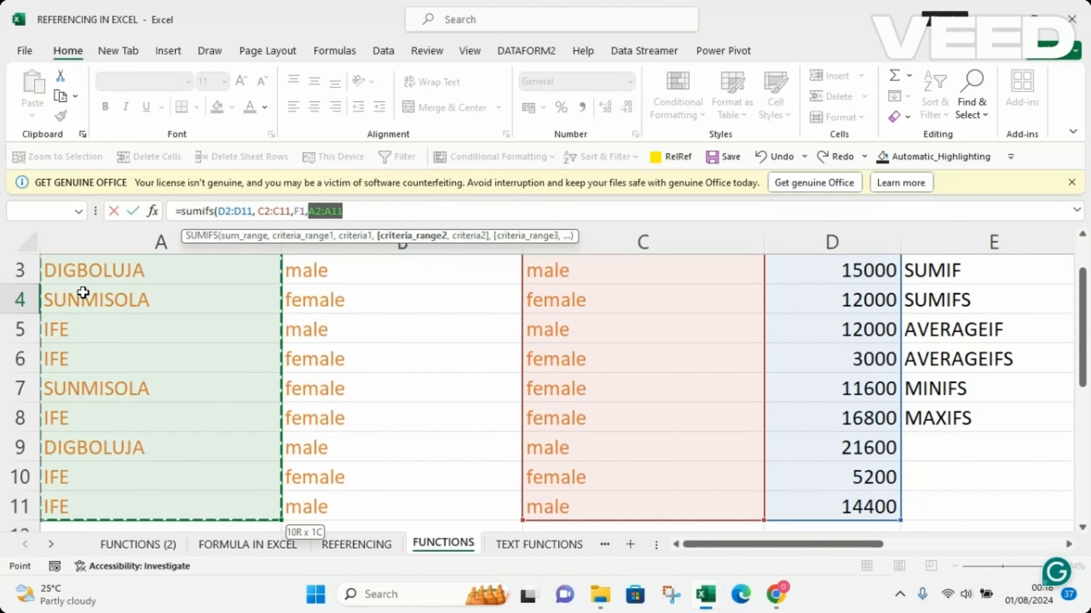
text(,)
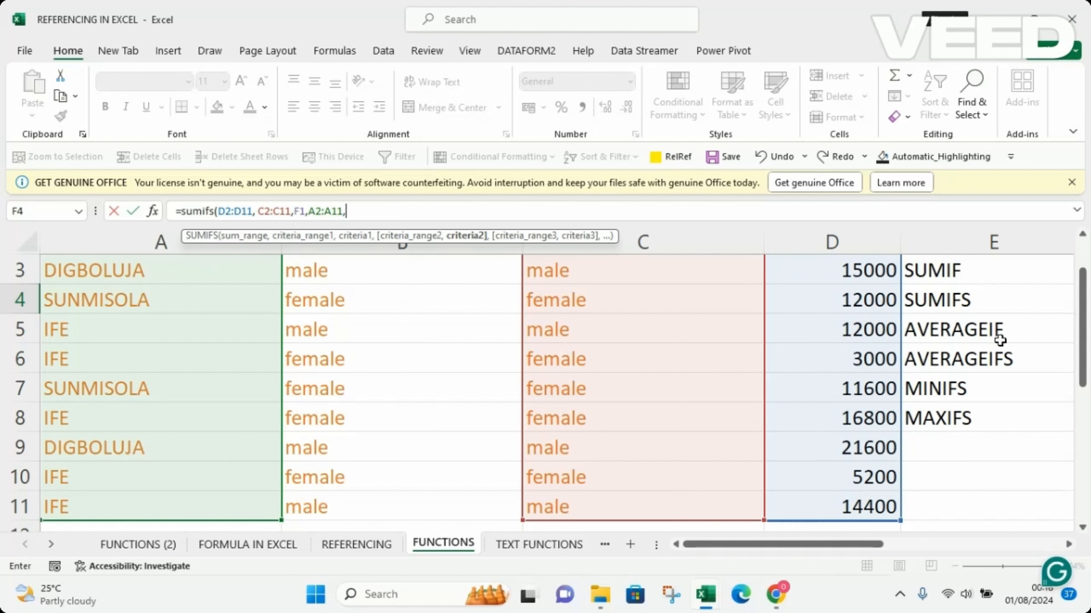
scroll(1084, 369, up, 1)
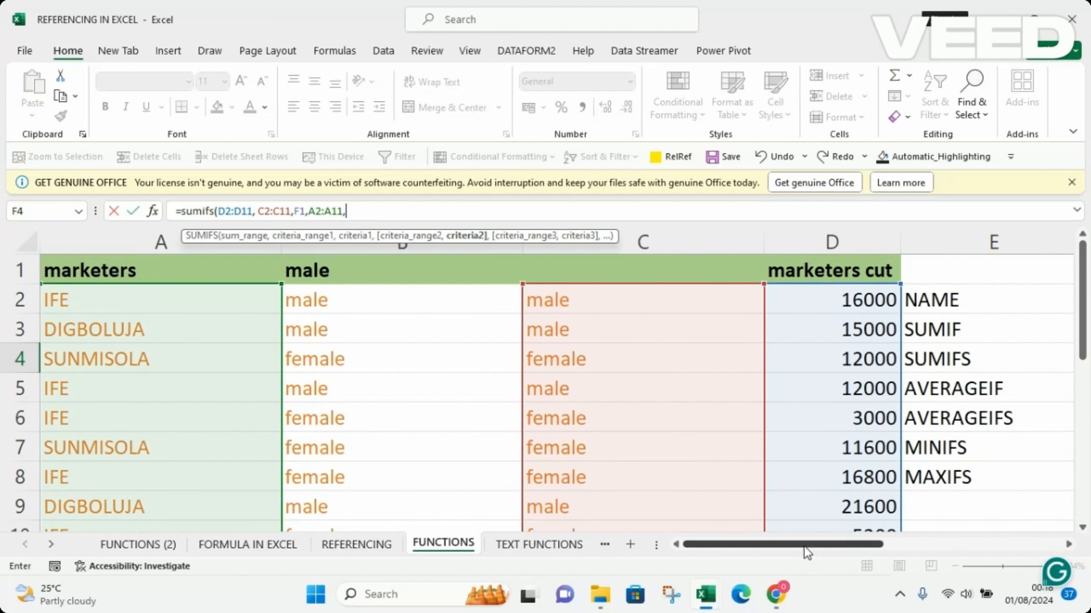
scroll(804, 547, right, 1)
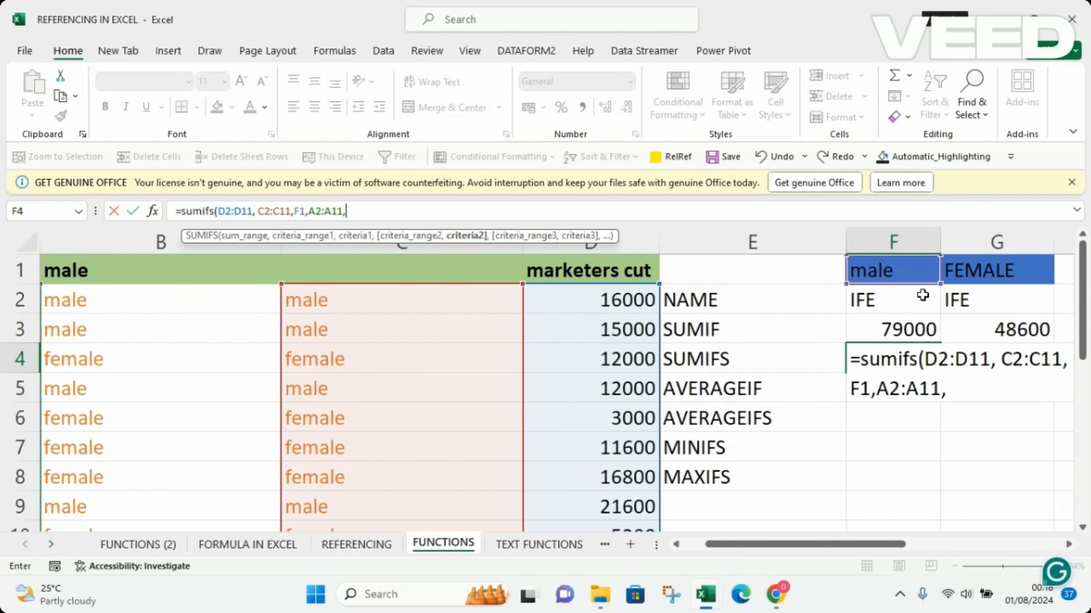
click(870, 302)
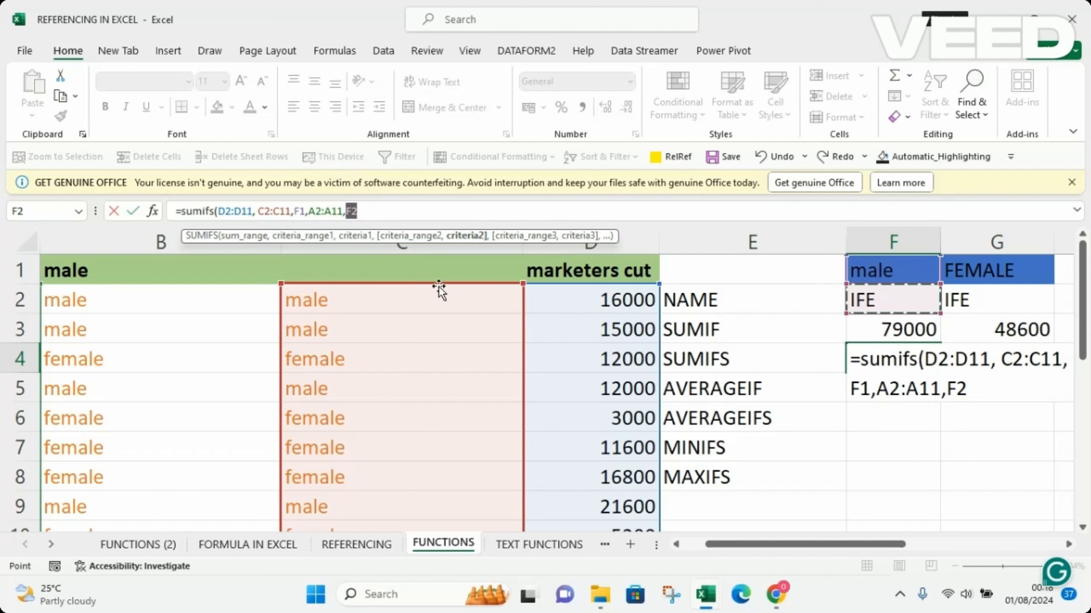
text())
key(Return)
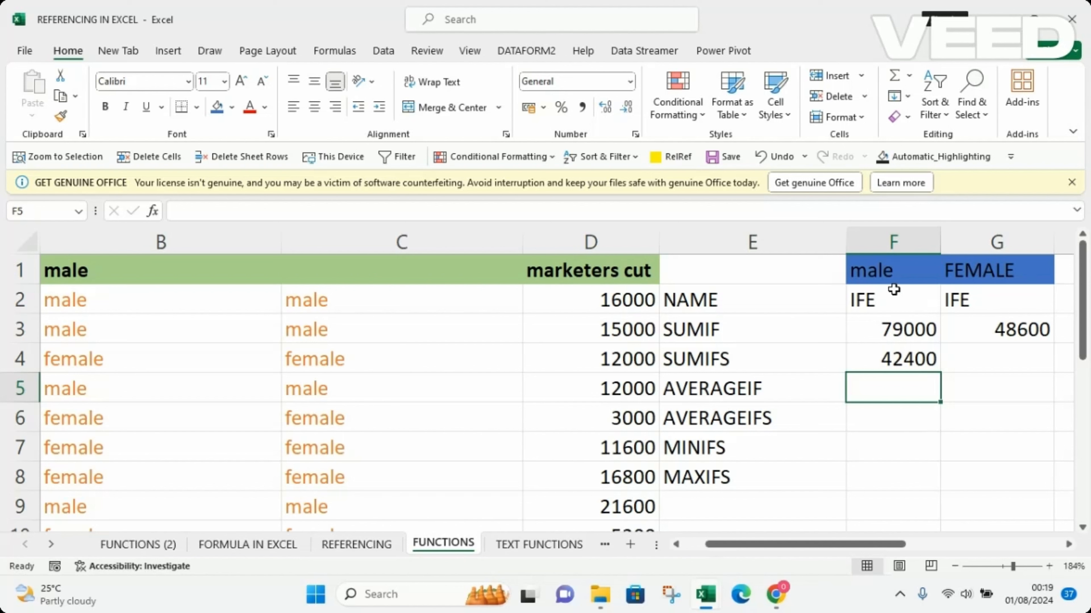
Step: Copy the full text of the SUMIFS formula in F4, leaving the cell itself as it is
click(977, 359)
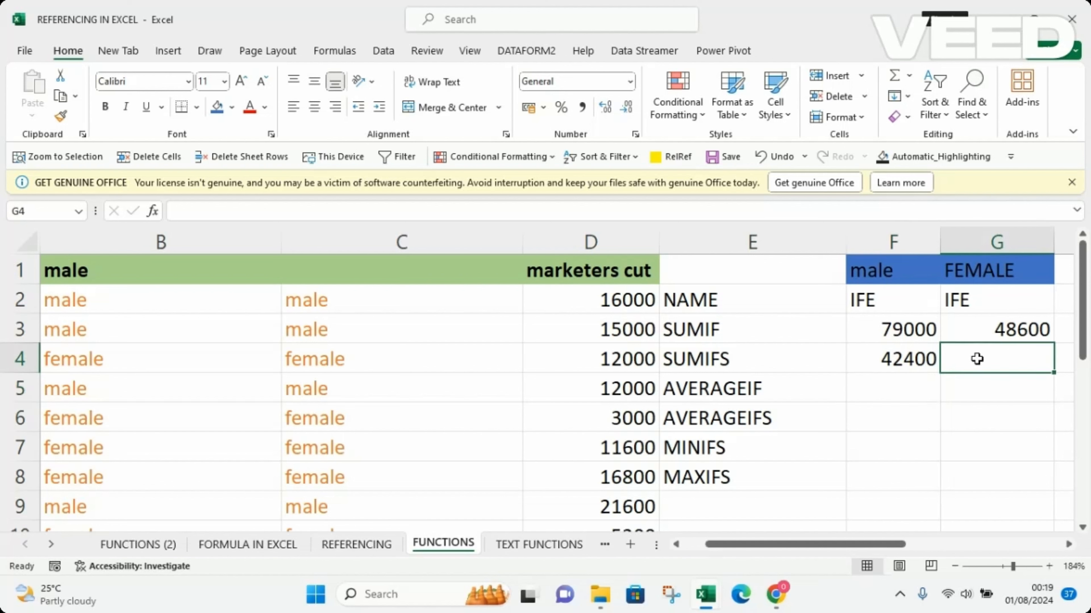
click(903, 363)
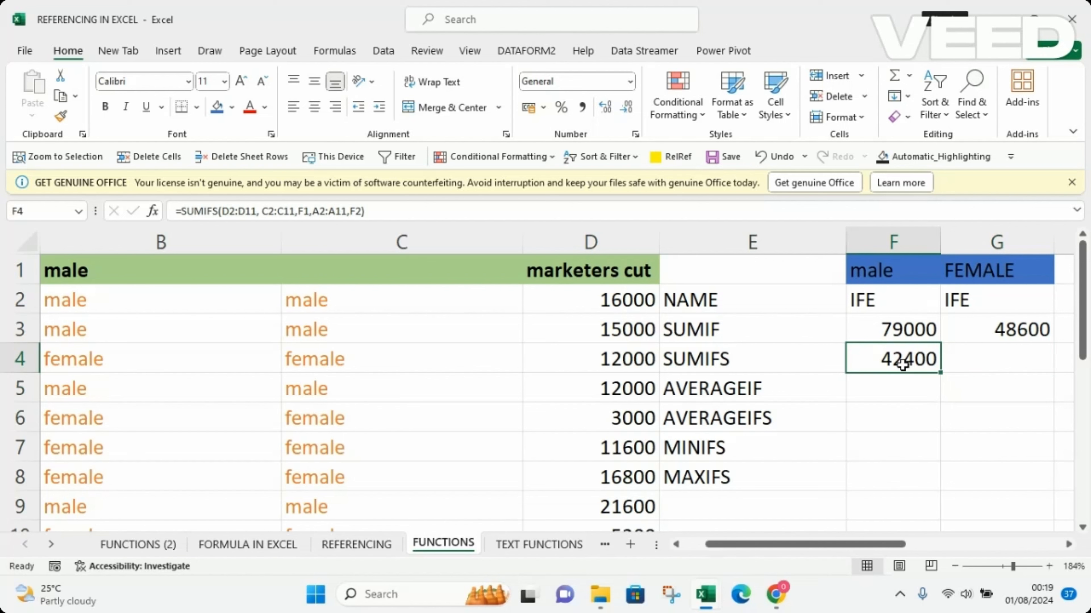
drag(379, 211, 184, 220)
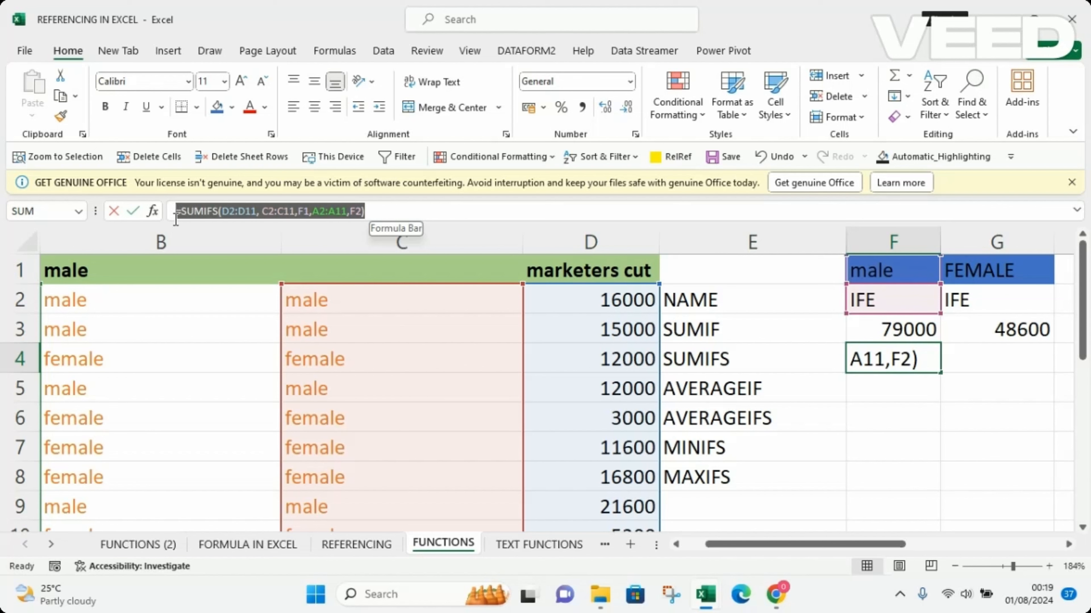
key(ctrl+c)
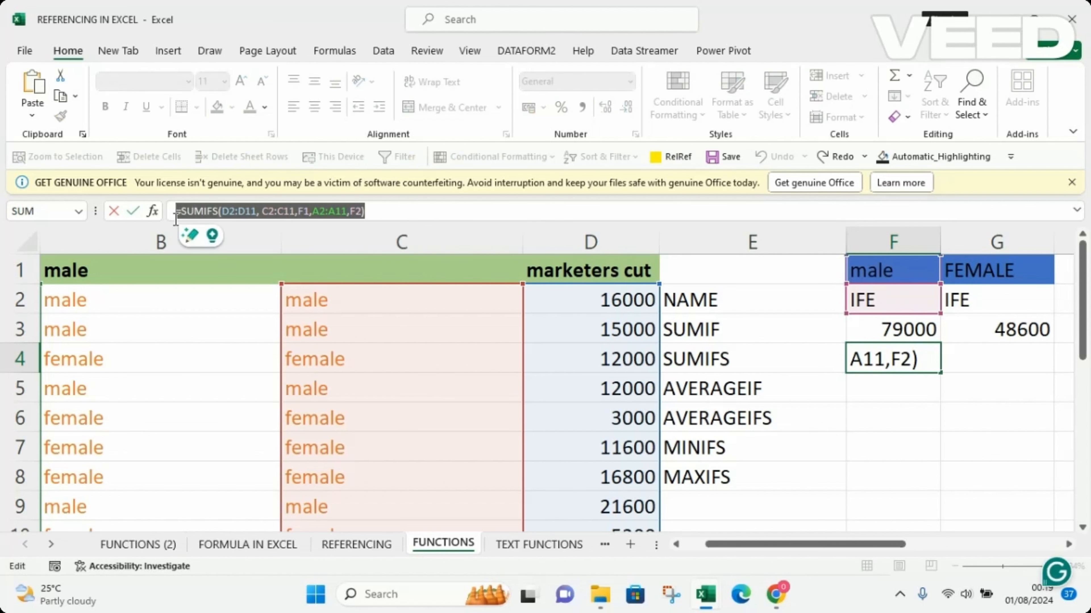
click(440, 202)
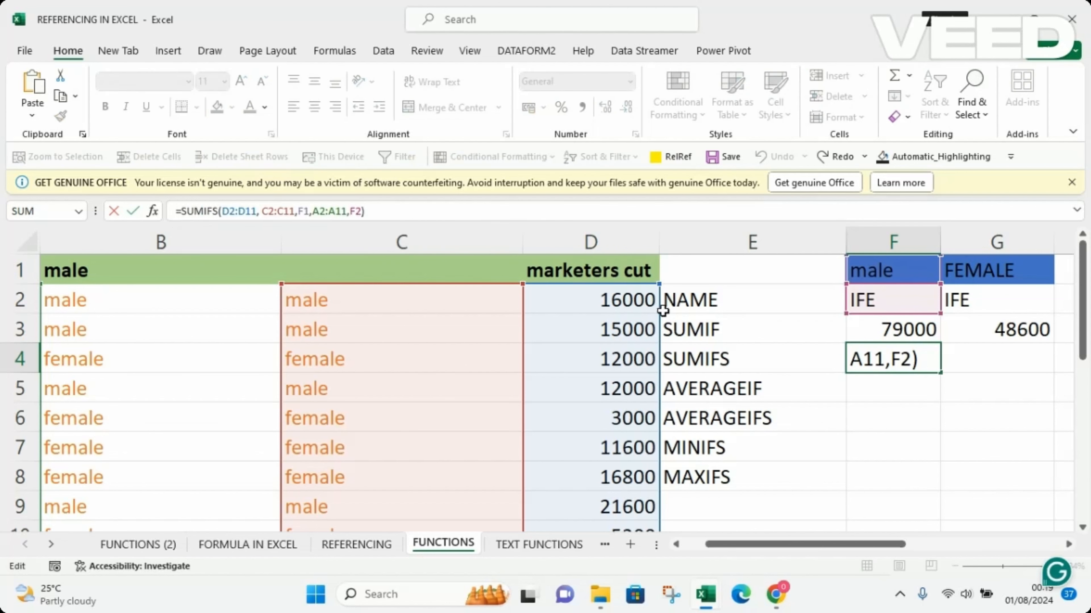
key(ctrl+Return)
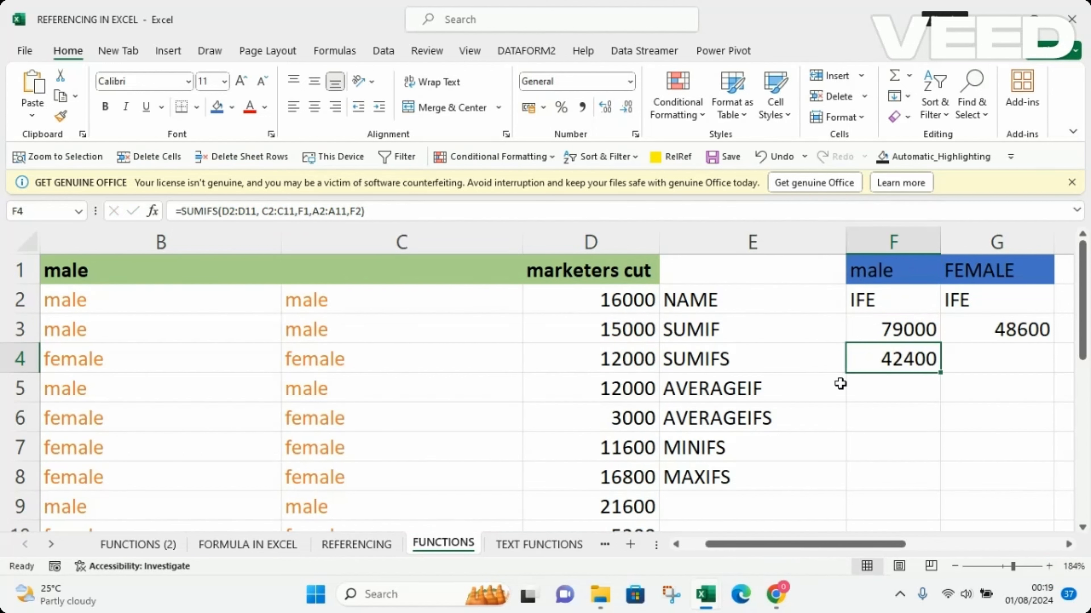
Step: Paste the copied SUMIFS formula text into G4 and remove the duplicate equals sign at its start
click(980, 362)
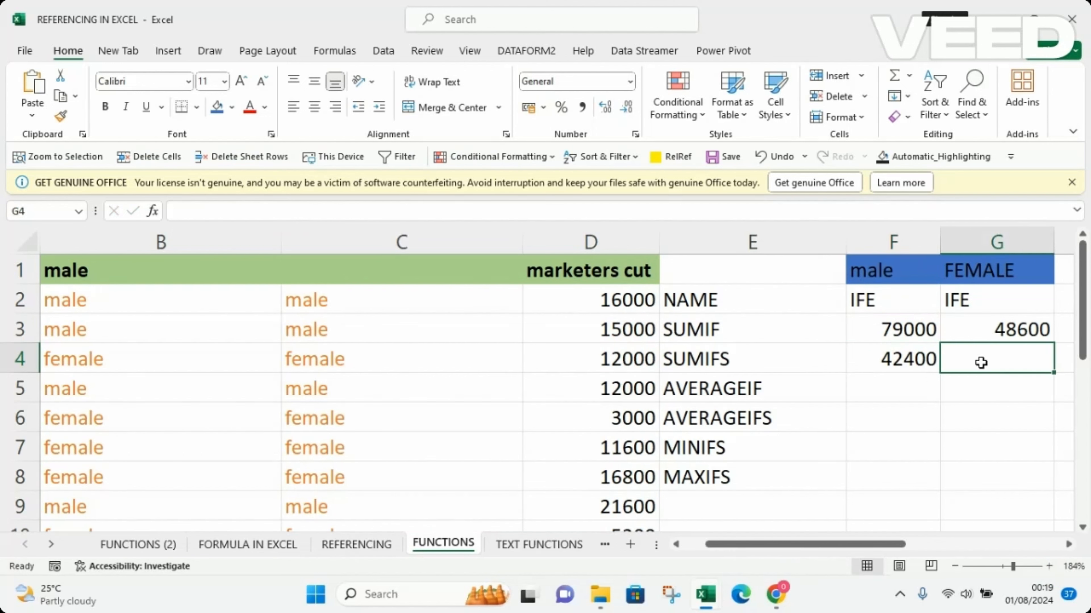
text(=)
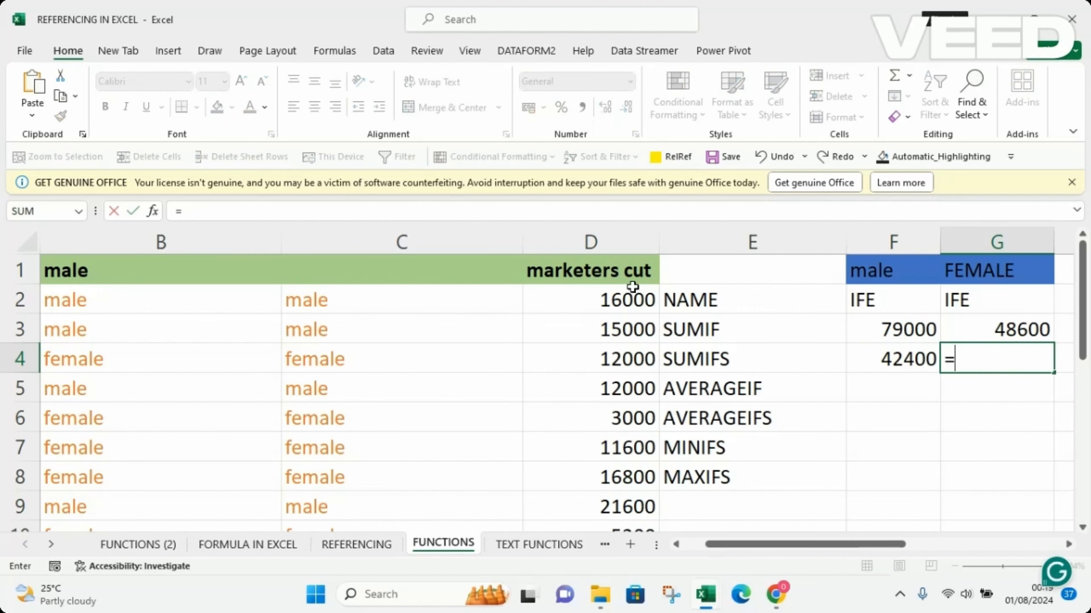
click(204, 211)
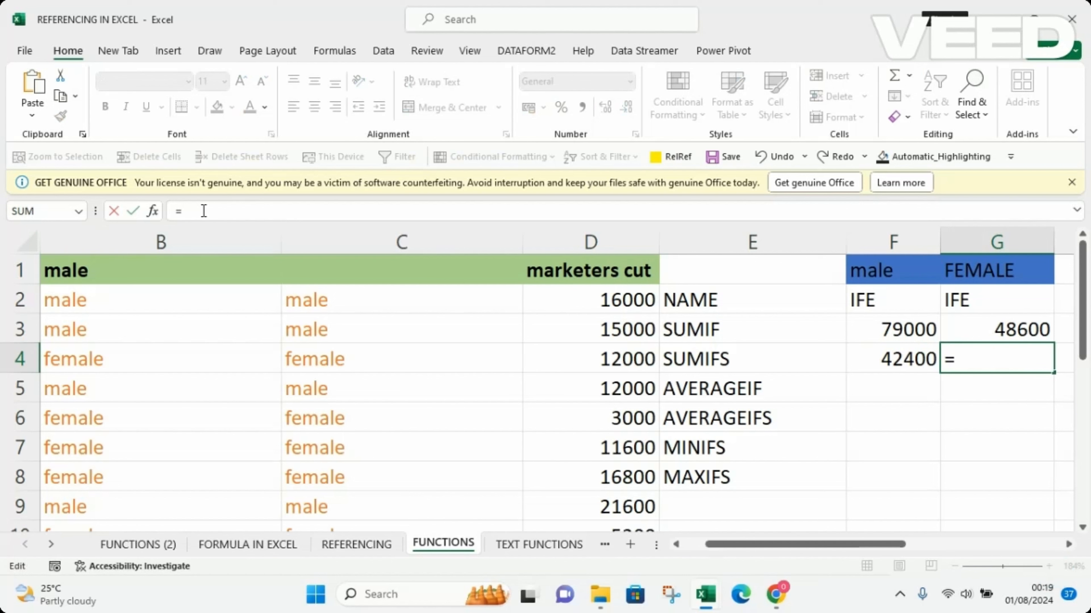
key(ctrl+v)
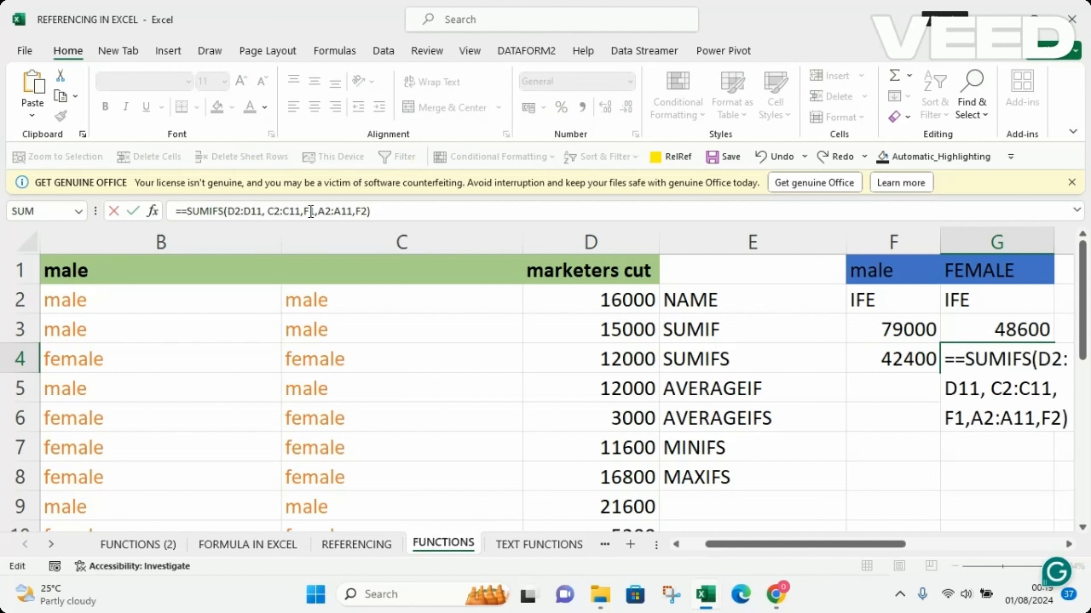
click(182, 211)
key(BackSpace)
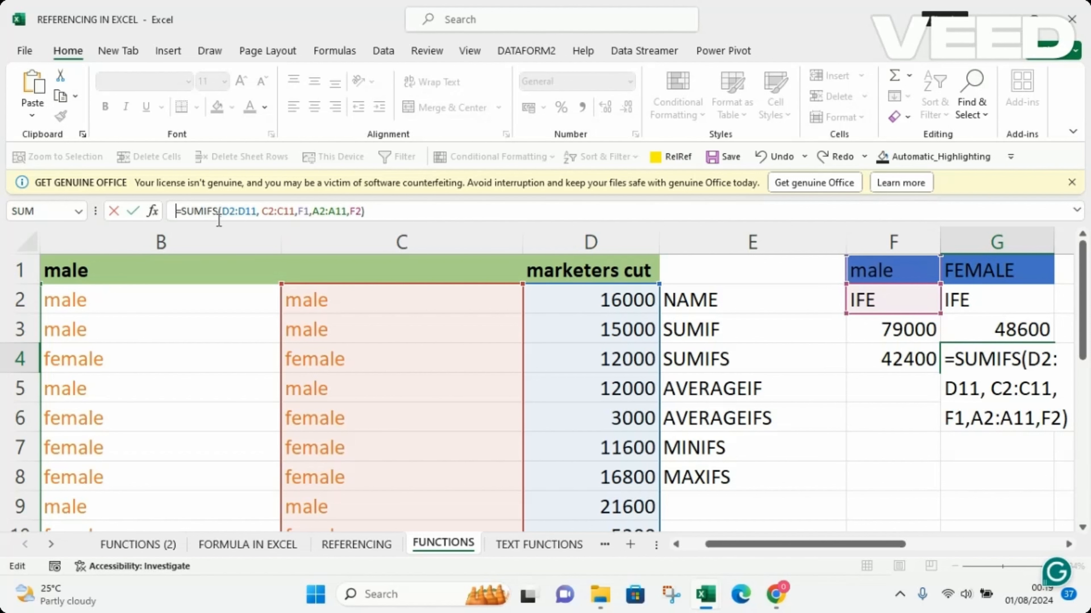
Step: Review the arguments of the G4 formula and replace the first criterion F1 with the FEMALE heading G1
click(243, 211)
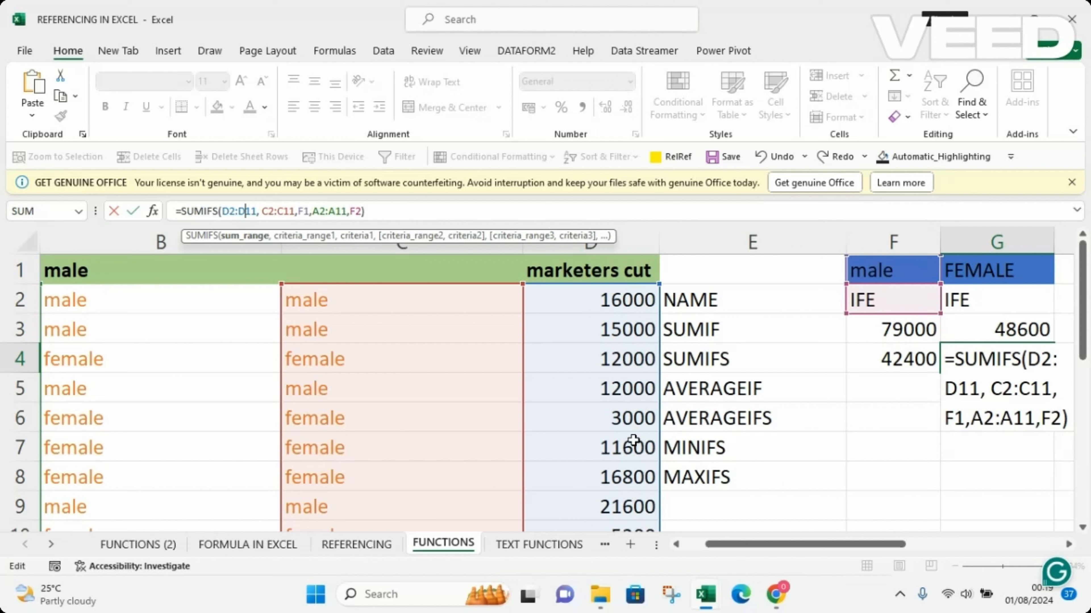
text(,)
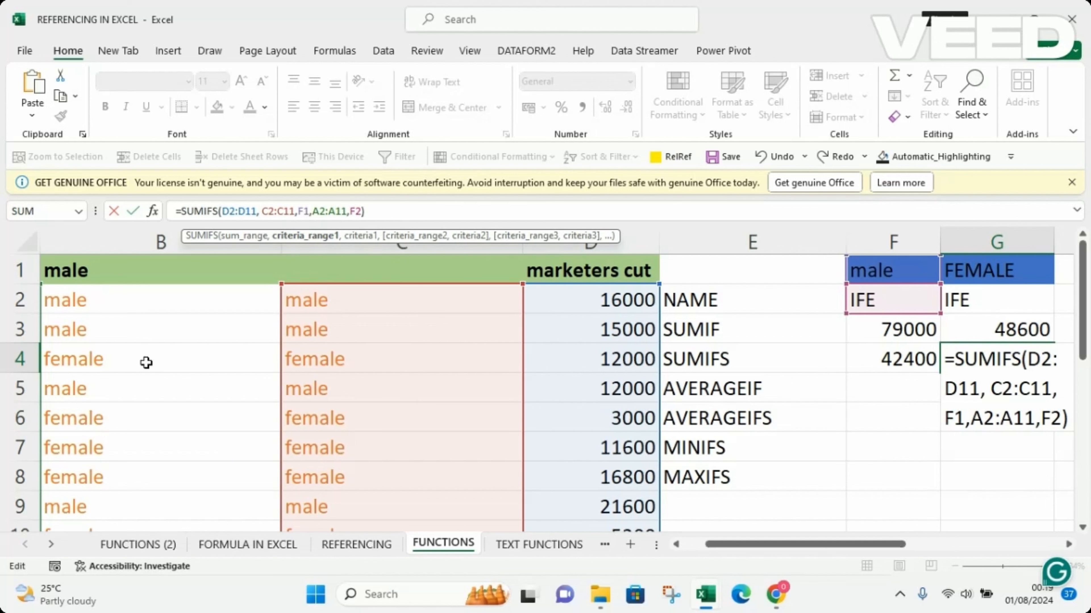
click(311, 212)
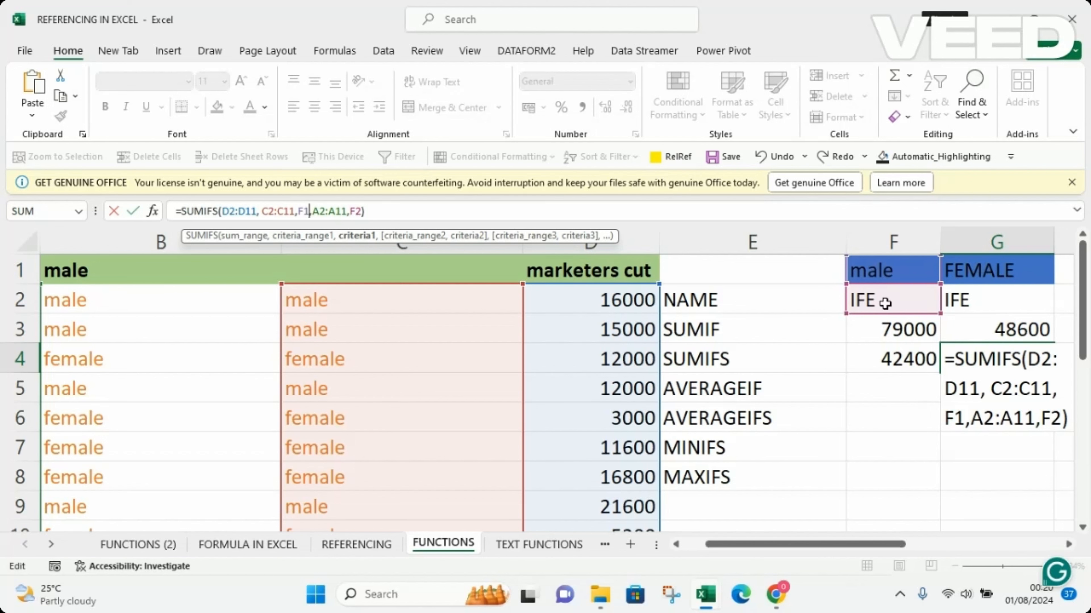
click(308, 211)
key(BackSpace)
key(BackSpace)
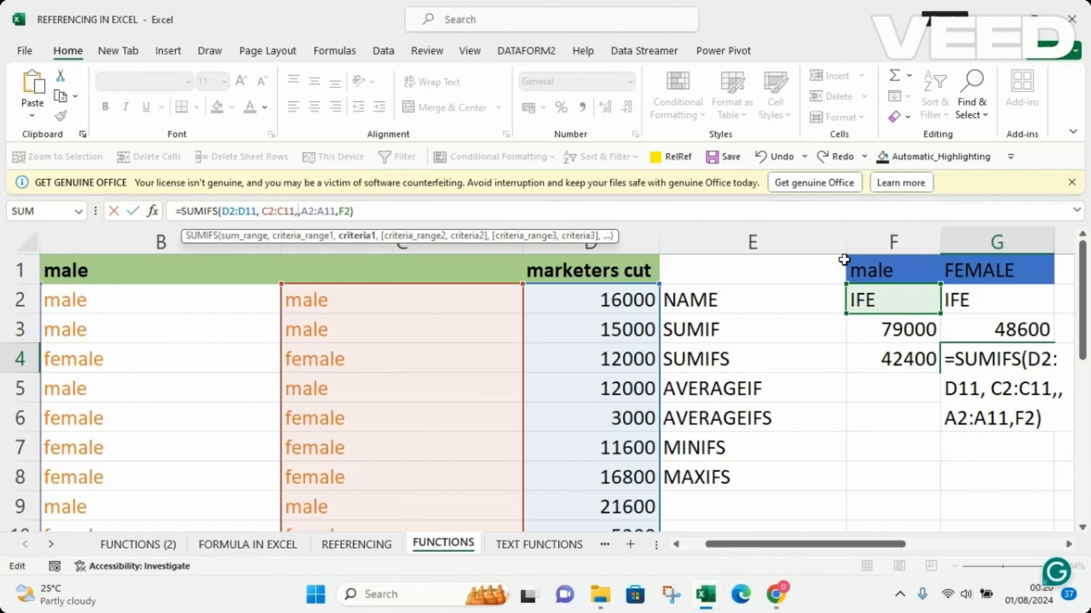
click(1004, 275)
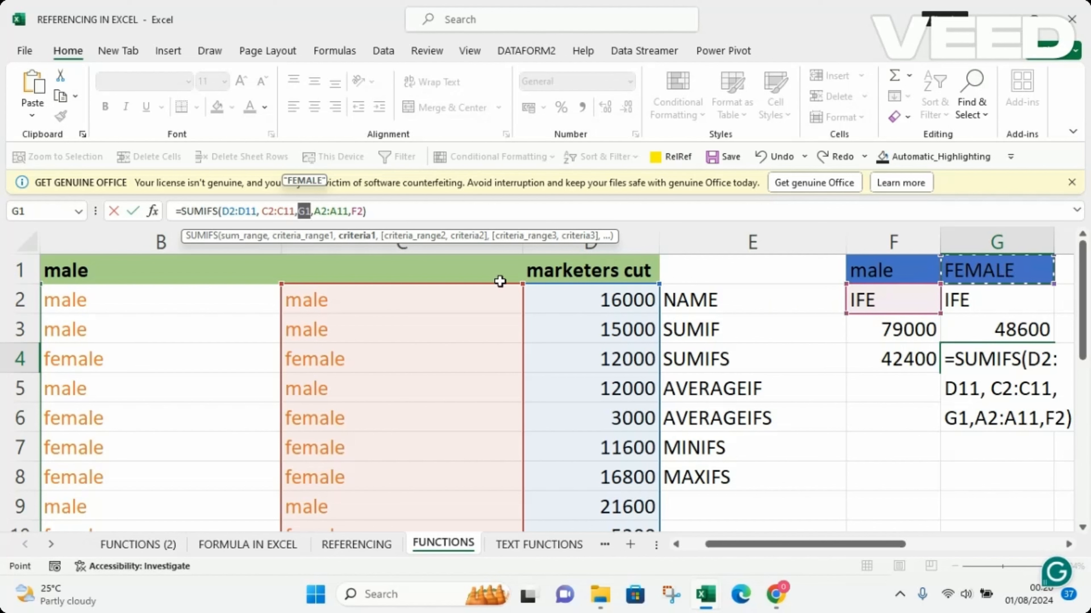
Step: Replace the second criterion F2 with the name cell G2 and complete the SUMIFS formula in G4
click(321, 211)
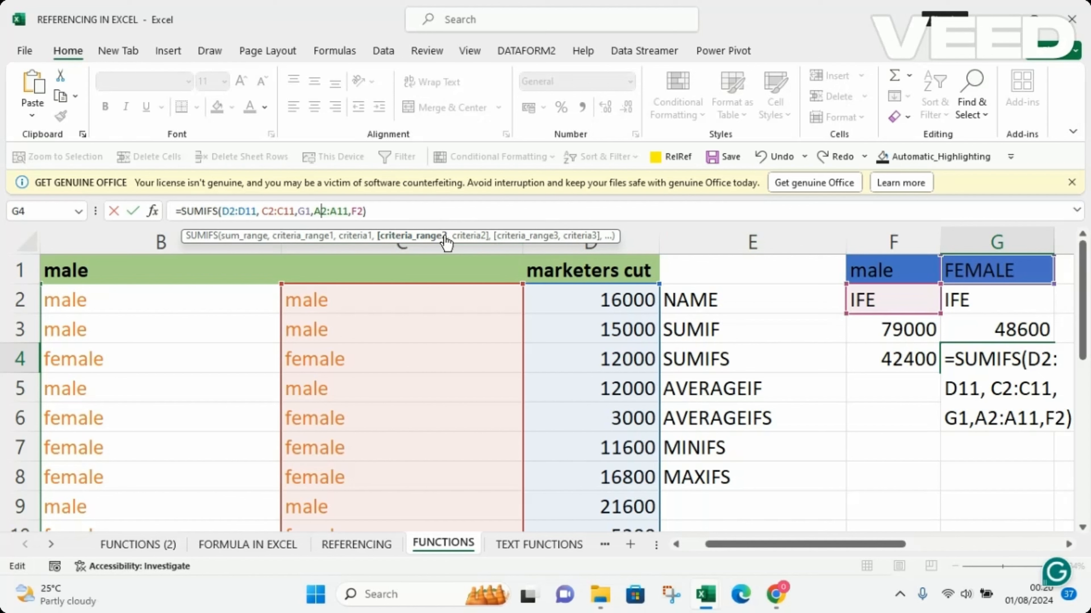
click(363, 212)
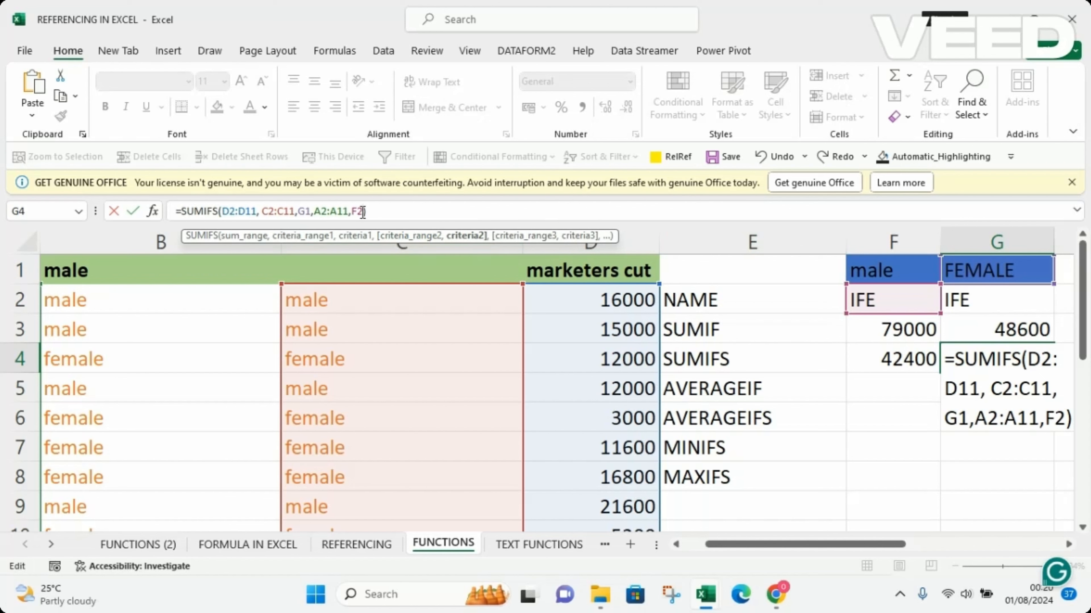
key(BackSpace)
key(BackSpace)
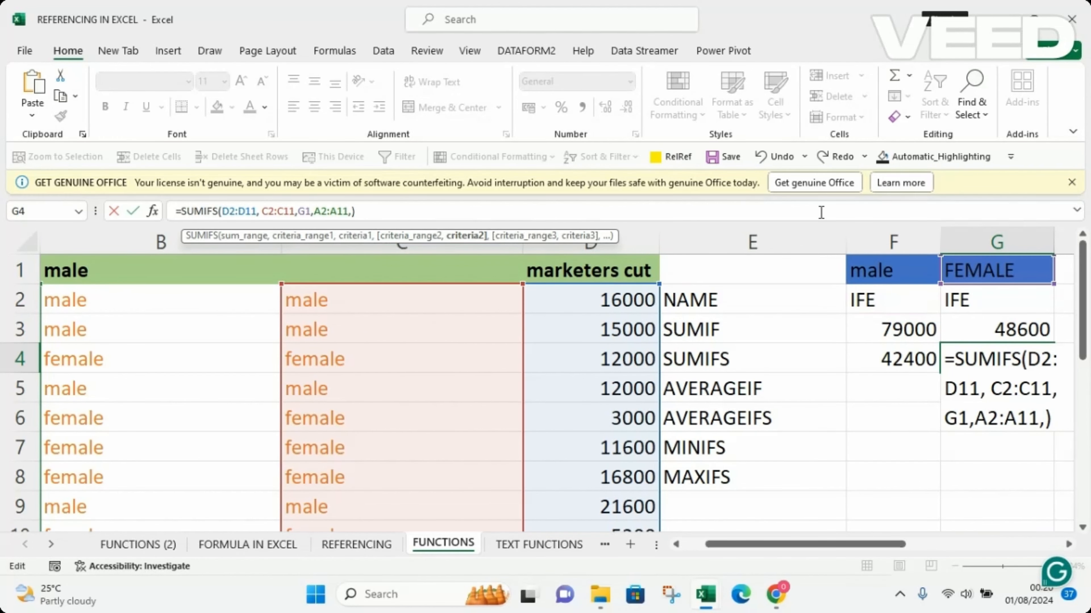
click(959, 300)
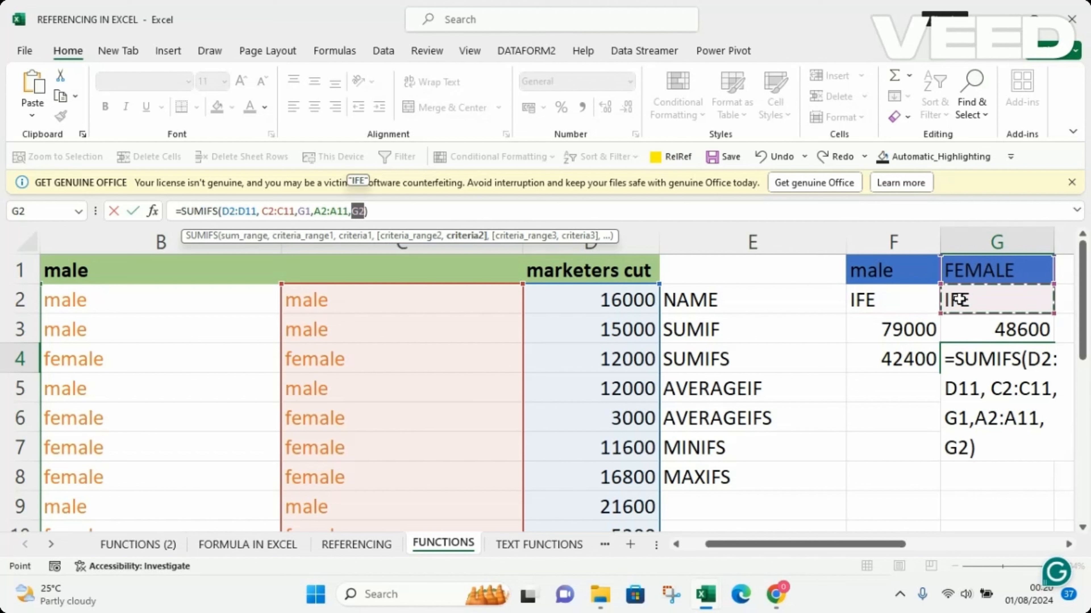
key(Return)
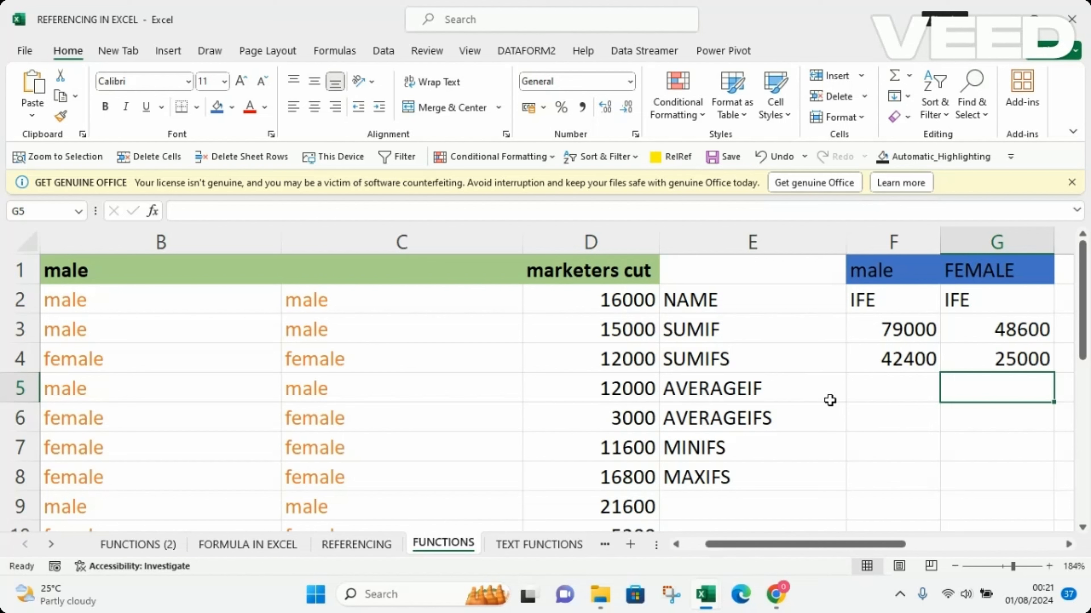
Step: Start an AVERAGEIF formula in F5 with the cleaned gender column C2:C11 as the criteria range
click(733, 393)
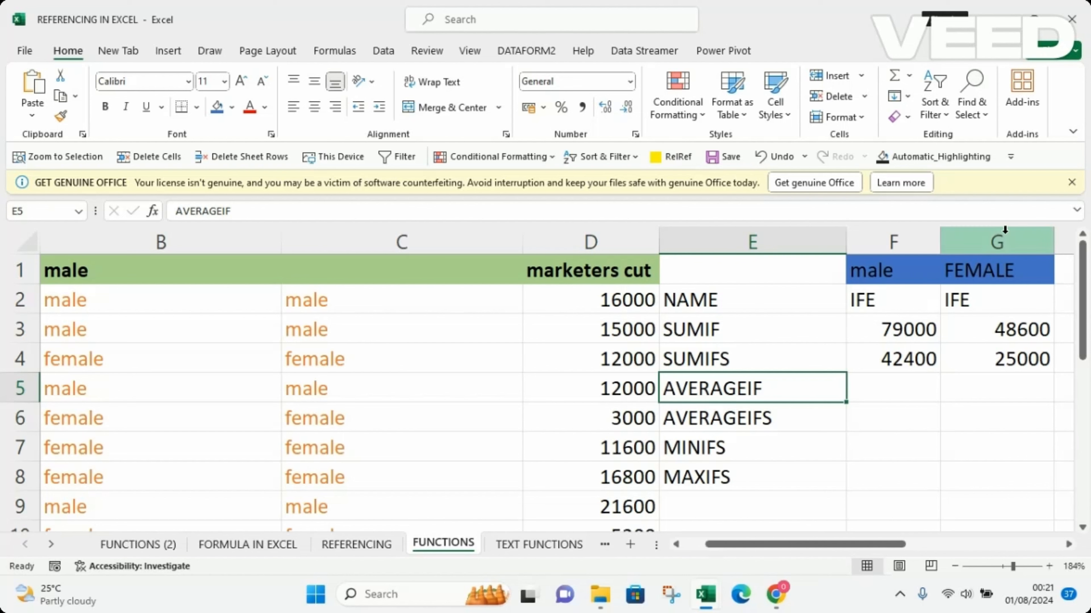
click(882, 394)
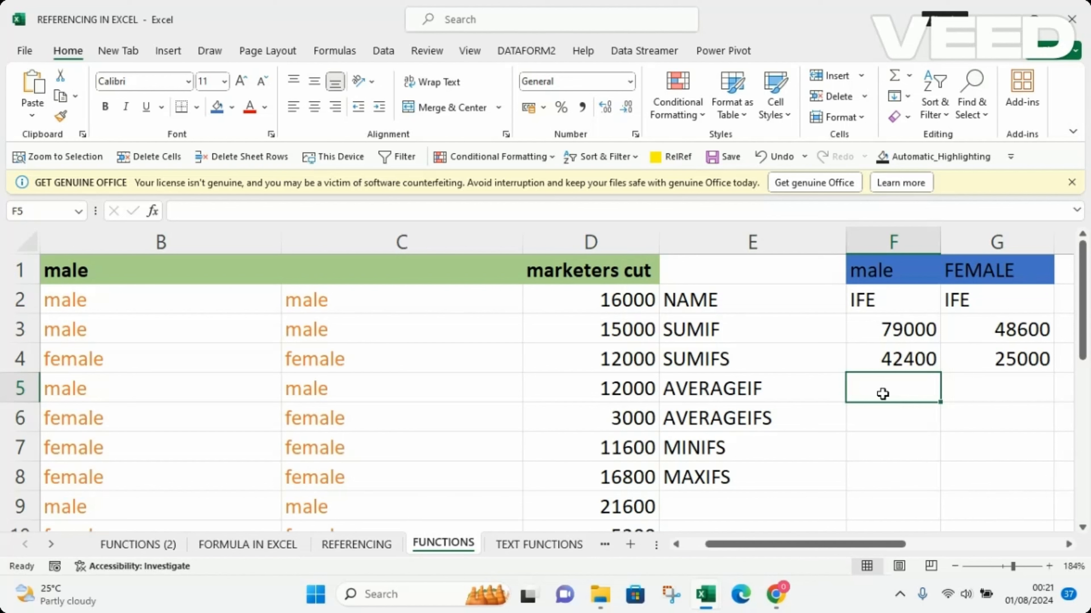
text(=aver)
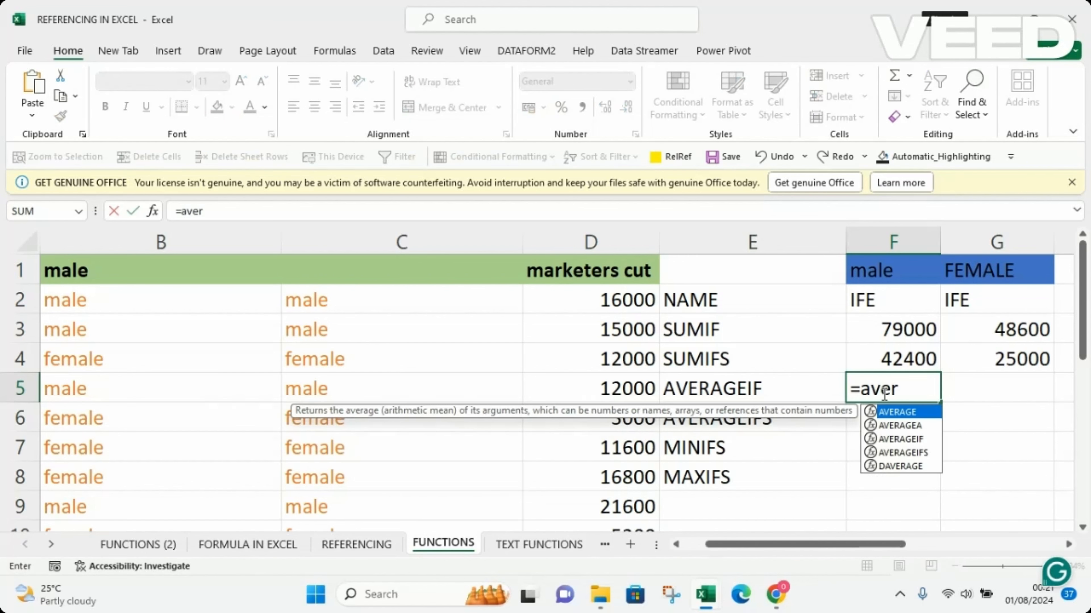
text(agei)
key(BackSpace)
text(e)
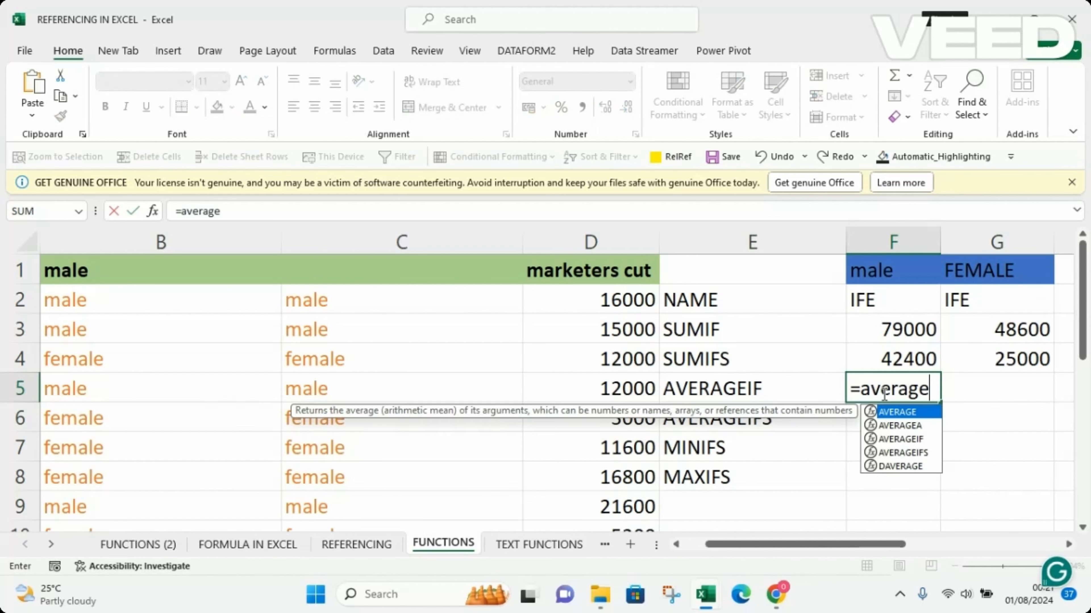
text(if()
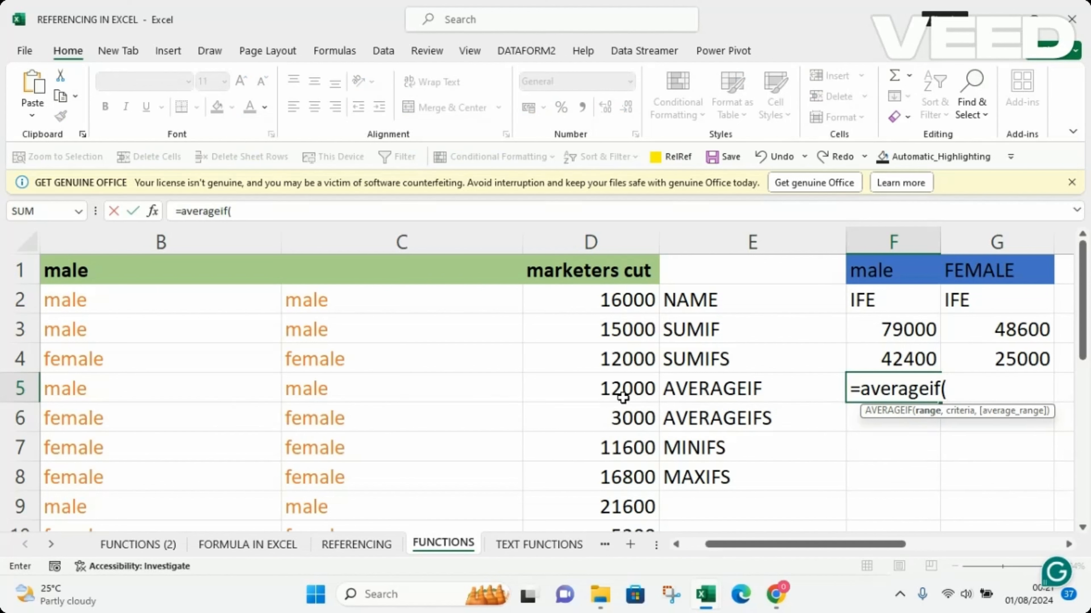
click(316, 300)
key(ctrl+shift+Down)
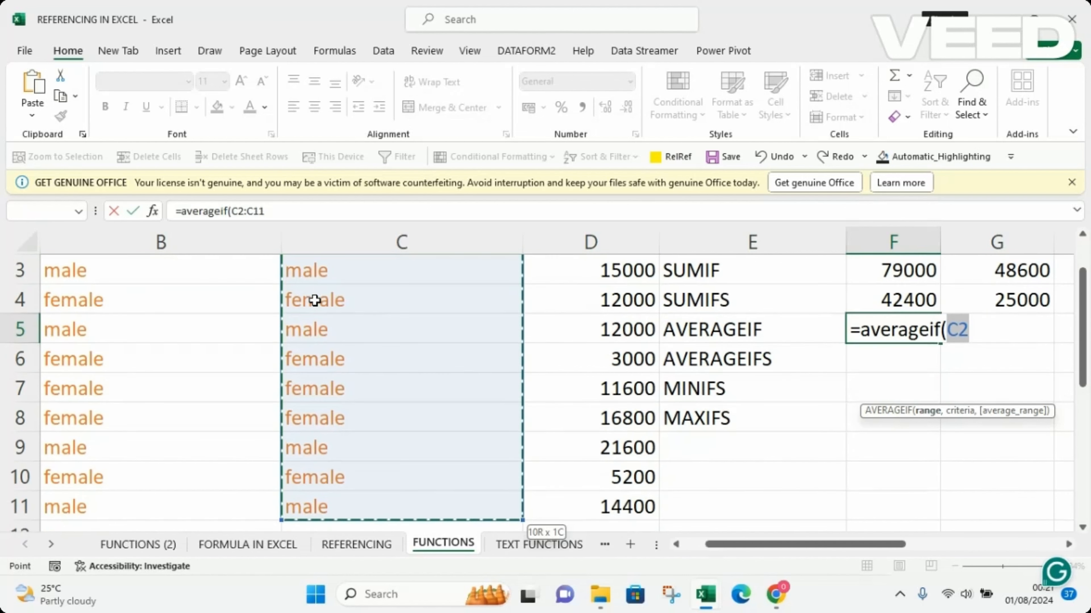
click(269, 212)
text(,)
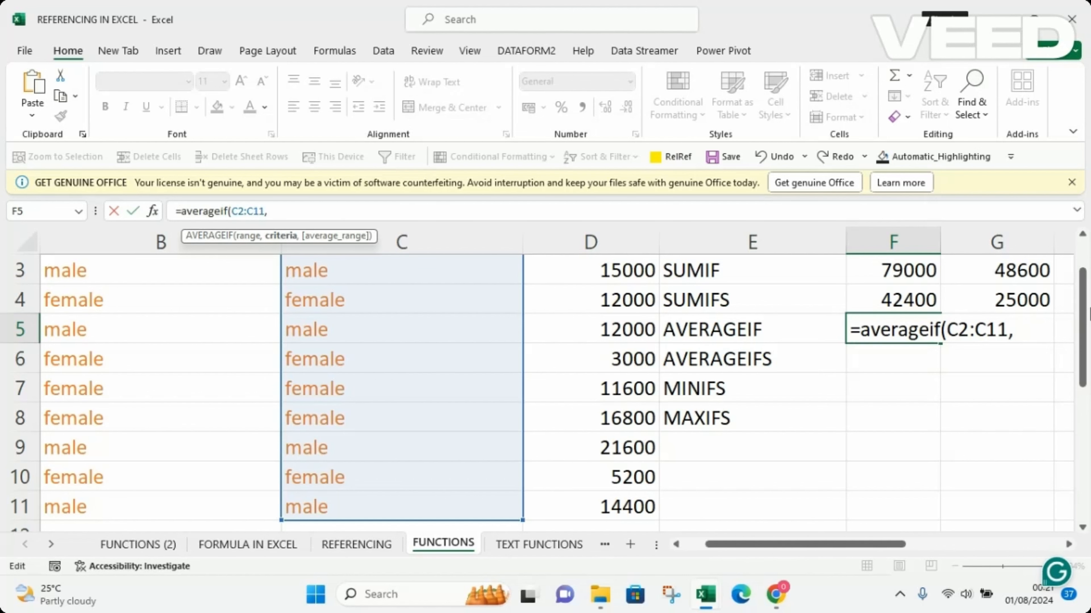
Step: Complete the AVERAGEIF formula in F5 with the male heading F1 as criterion and marketers cut D2:D11 as average range
drag(1083, 314, 1083, 286)
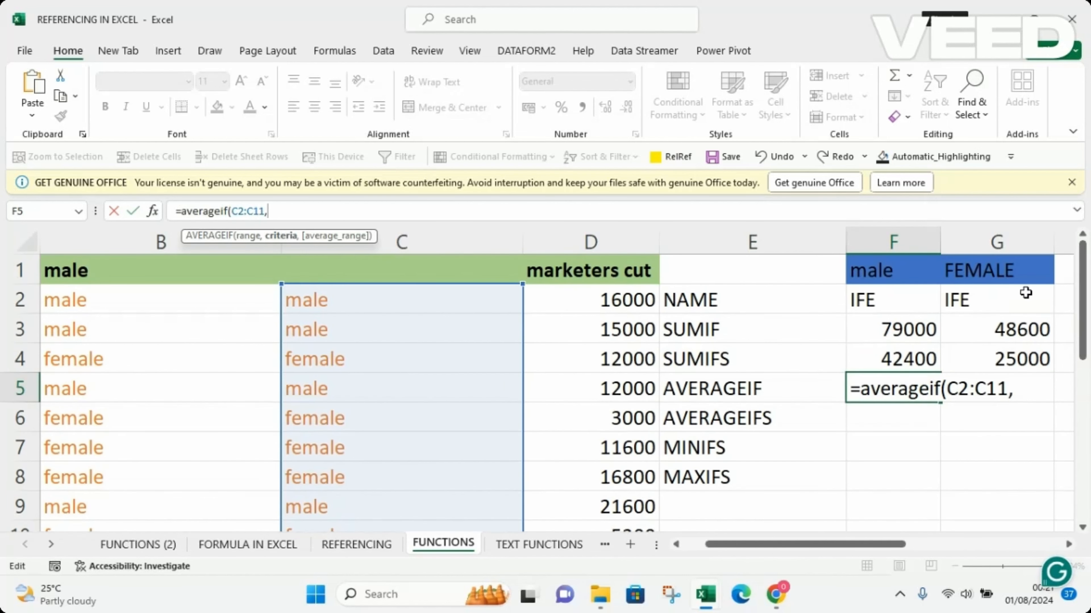
click(882, 269)
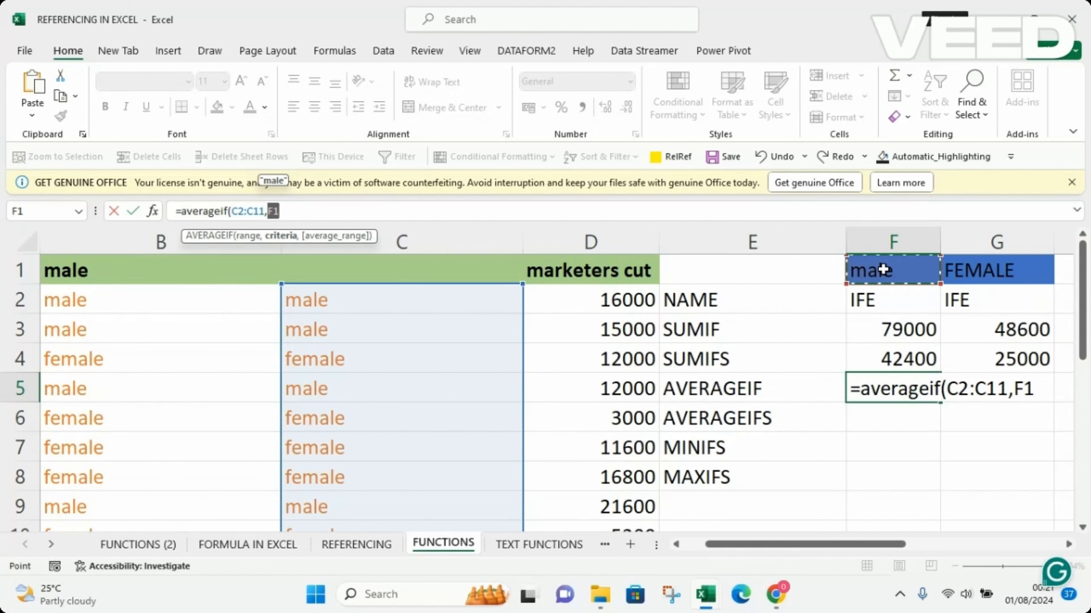
text(,)
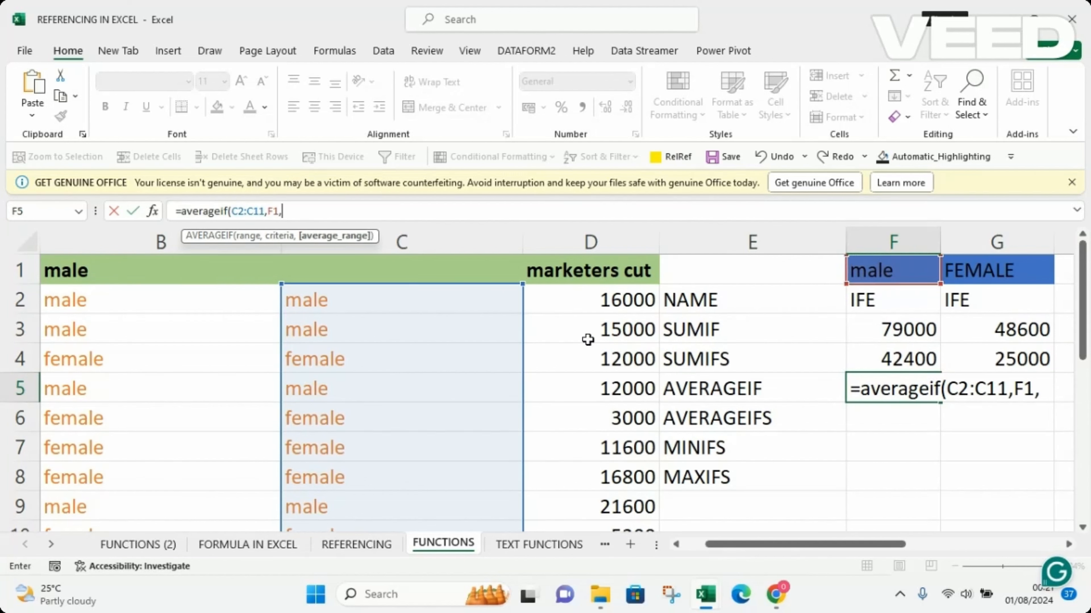
click(595, 297)
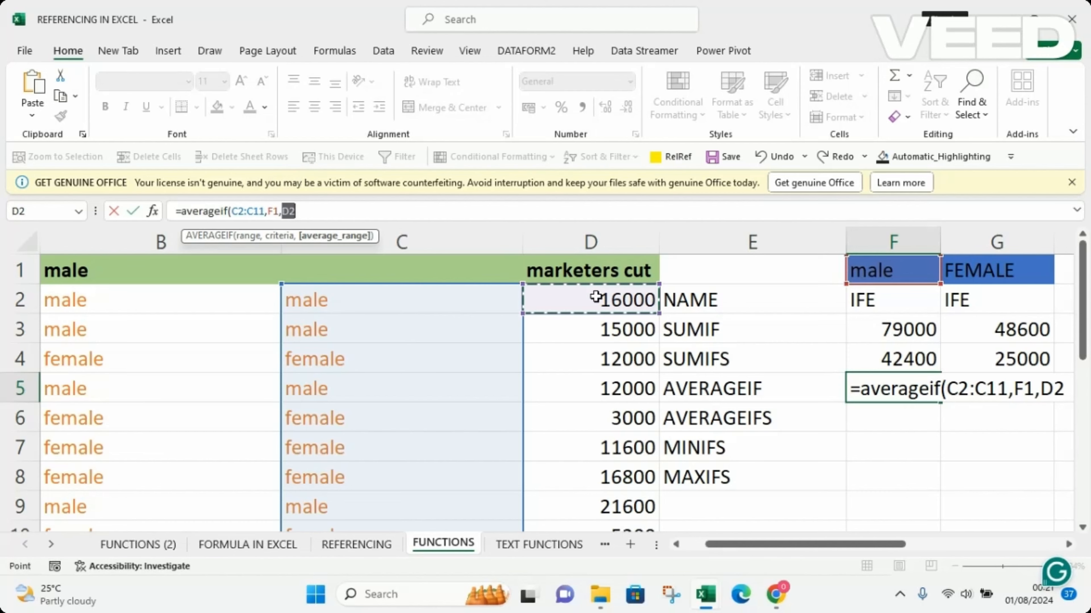
key(ctrl+shift+Down)
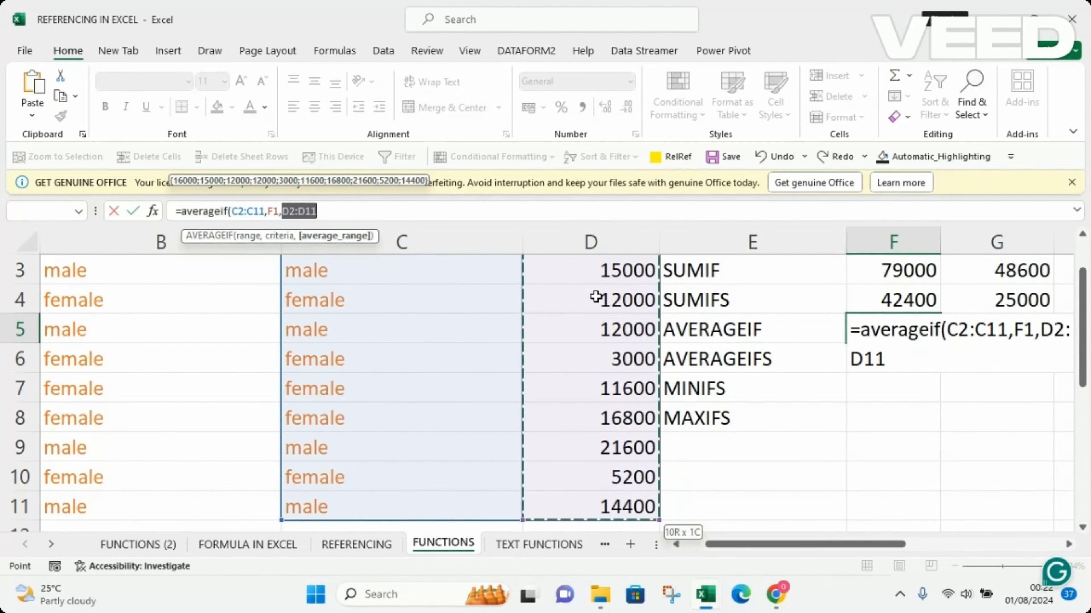
click(338, 219)
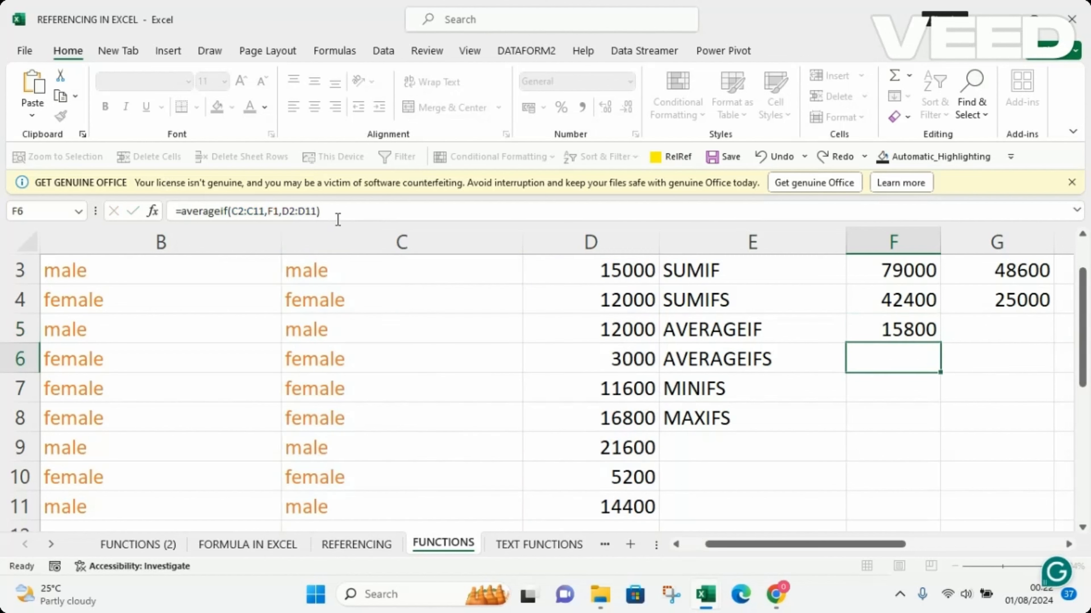
key(Return)
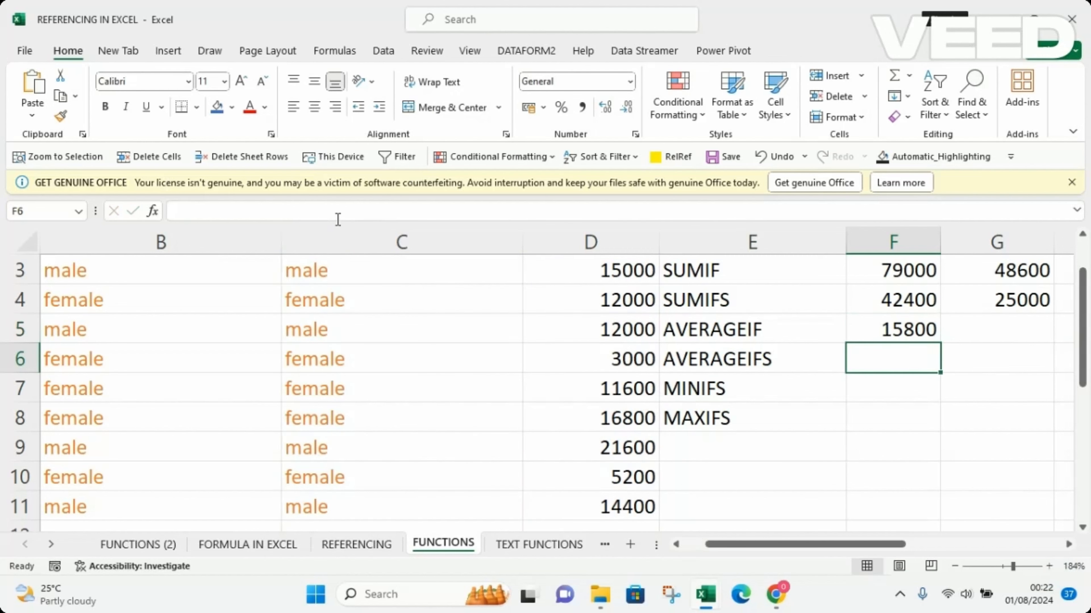
click(899, 335)
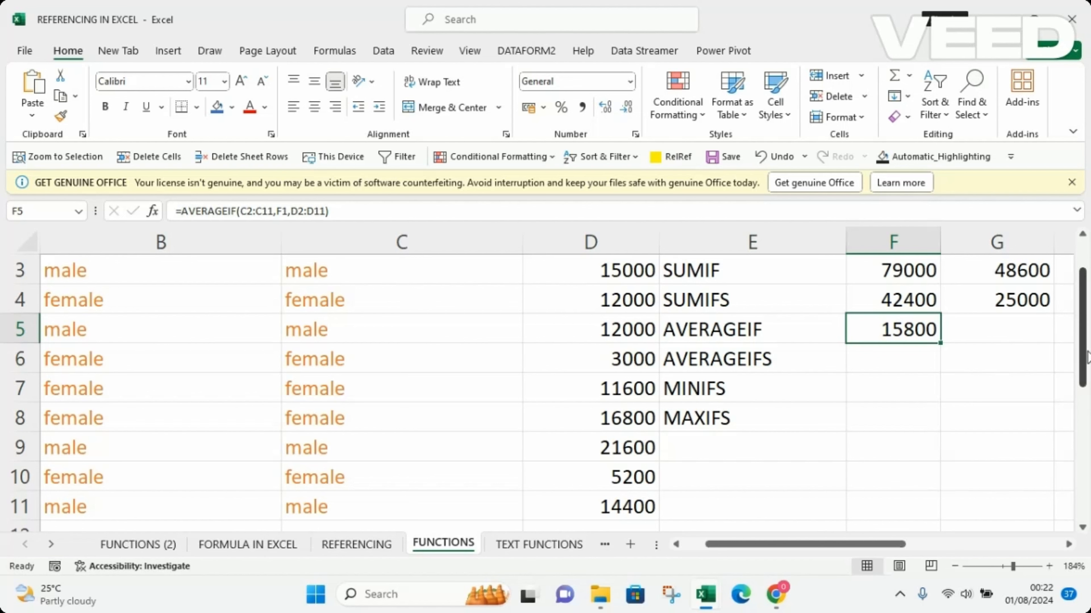
Step: Start an AVERAGEIFS formula in F6 with the marketers cut values D2:D11 as the average range
drag(1084, 365, 1065, 305)
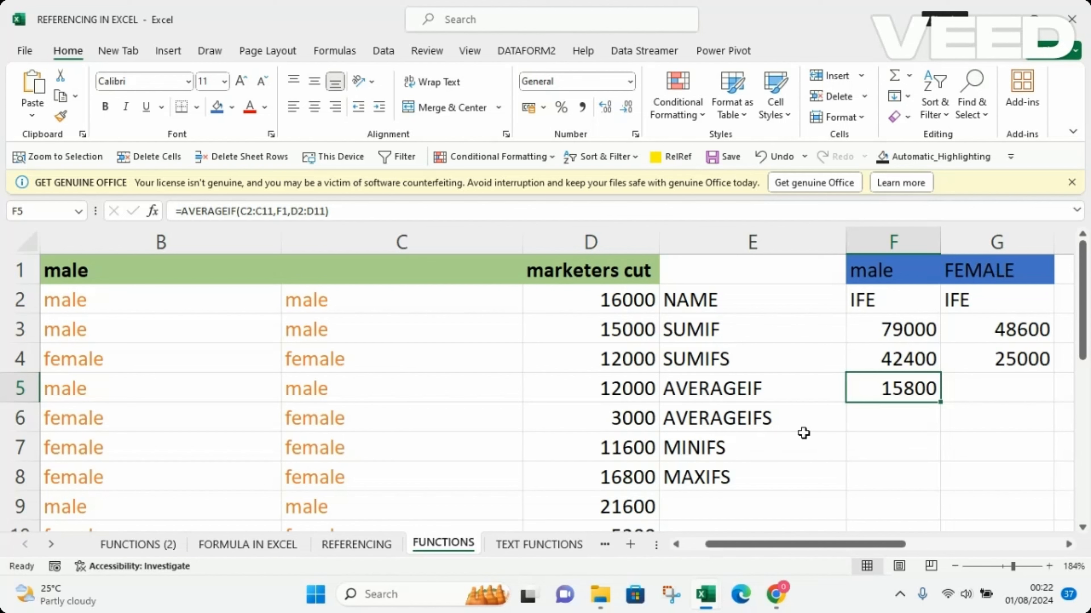
click(857, 422)
text(=)
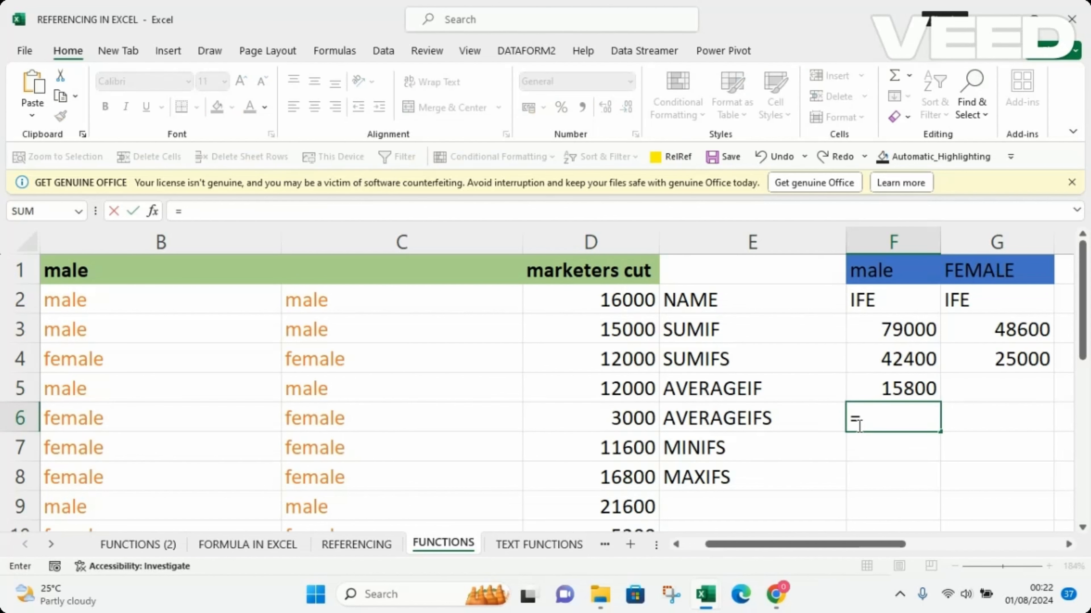
text(averag)
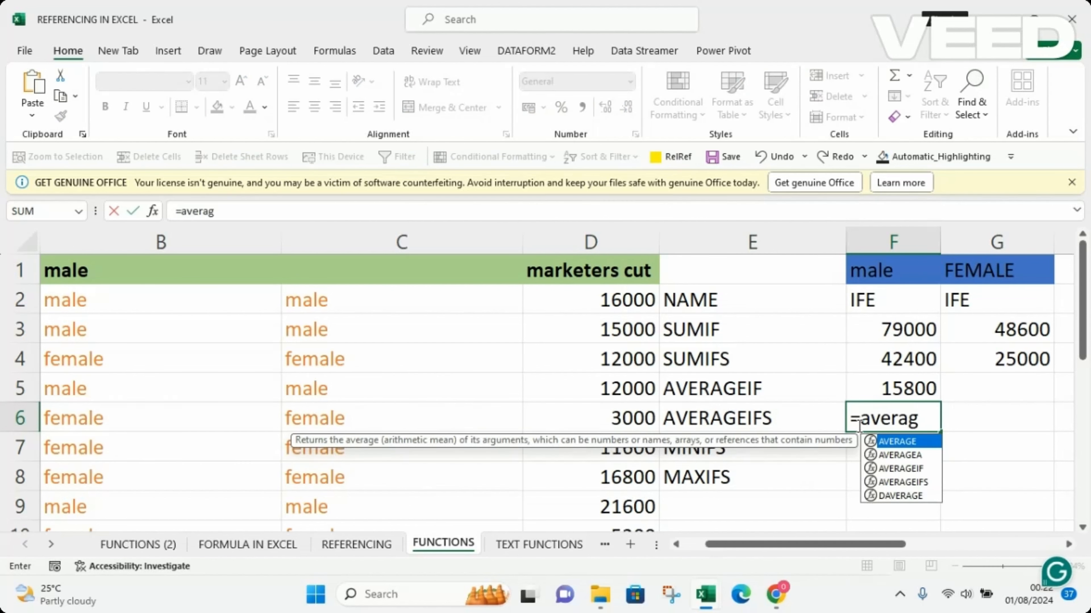
text(eifs()
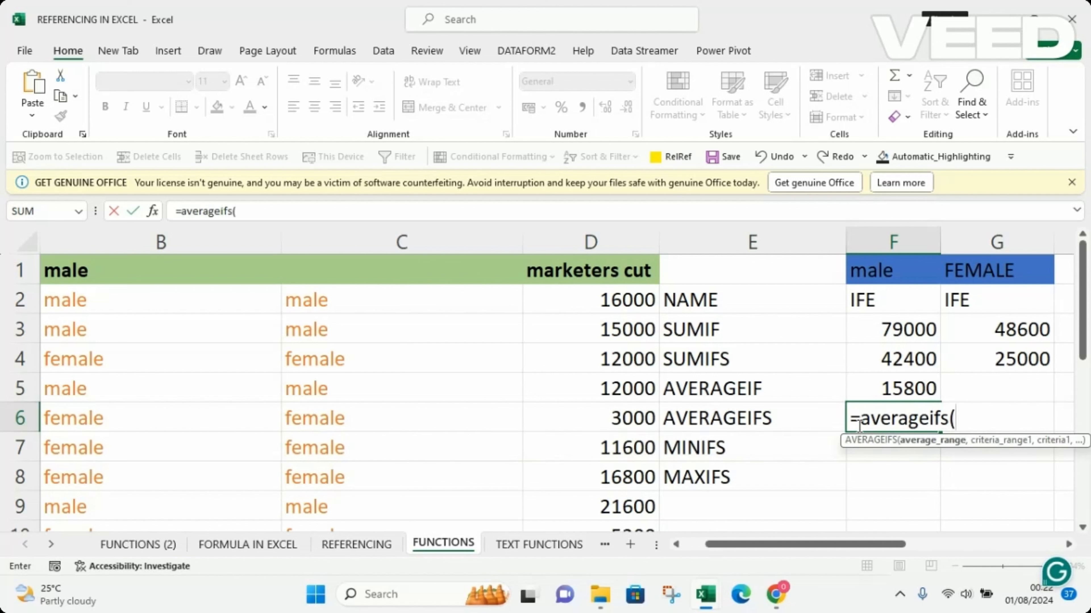
click(251, 217)
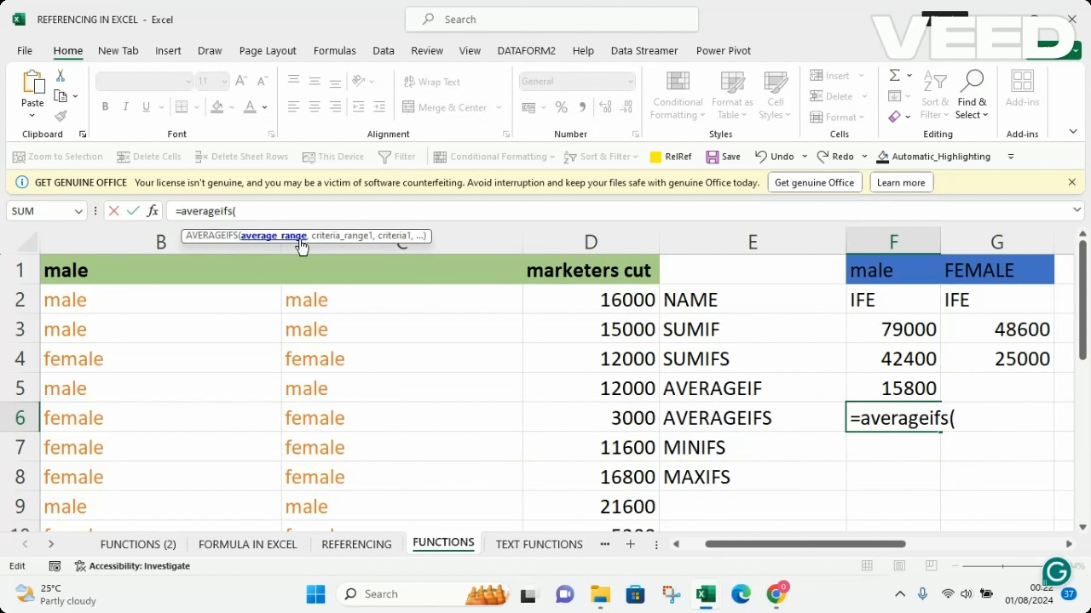
click(594, 305)
key(ctrl+shift+Down)
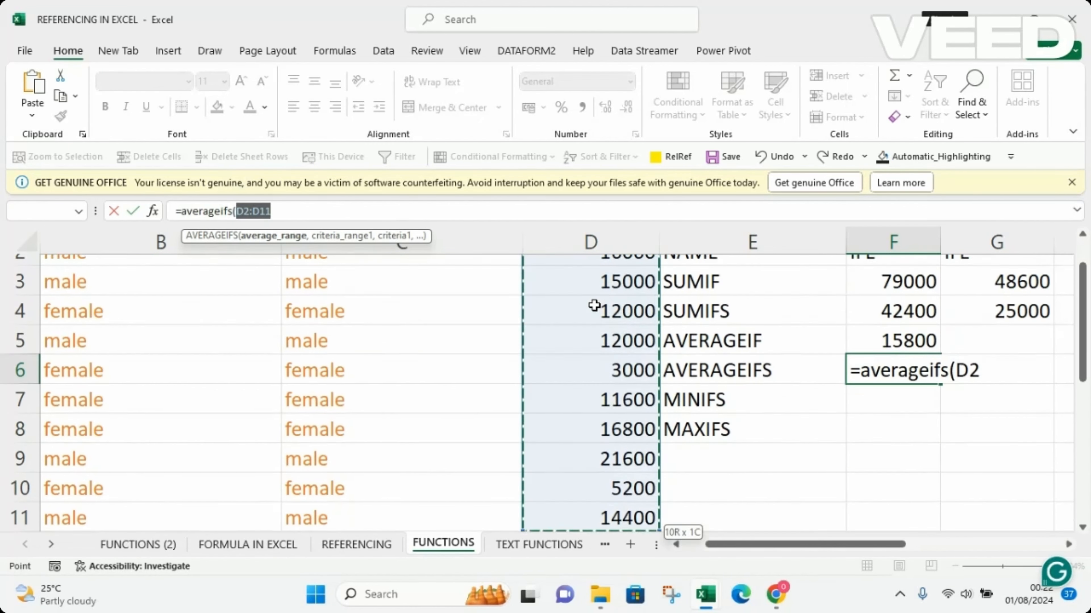
text(,)
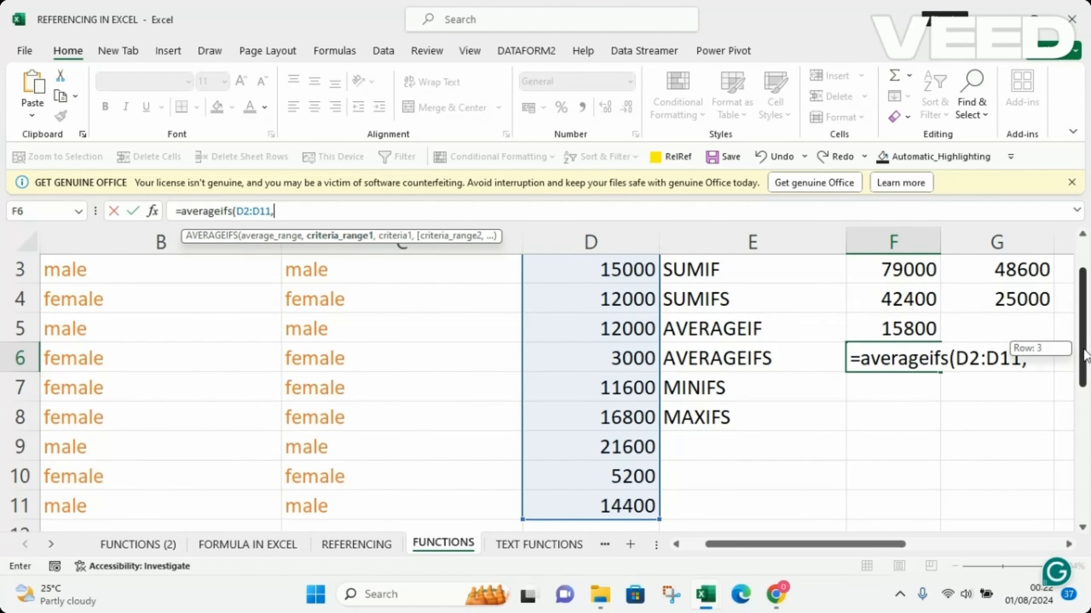
Step: Add the cleaned gender column C2:C11 as first criteria range and the male heading F1 as its criterion in F6
scroll(1083, 356, up, 1)
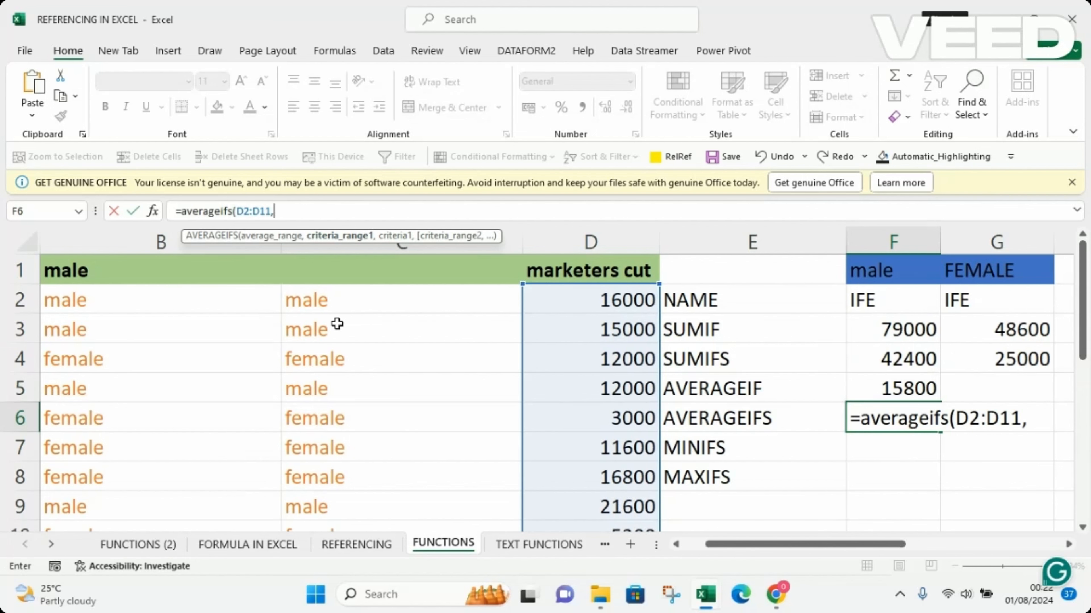
click(293, 304)
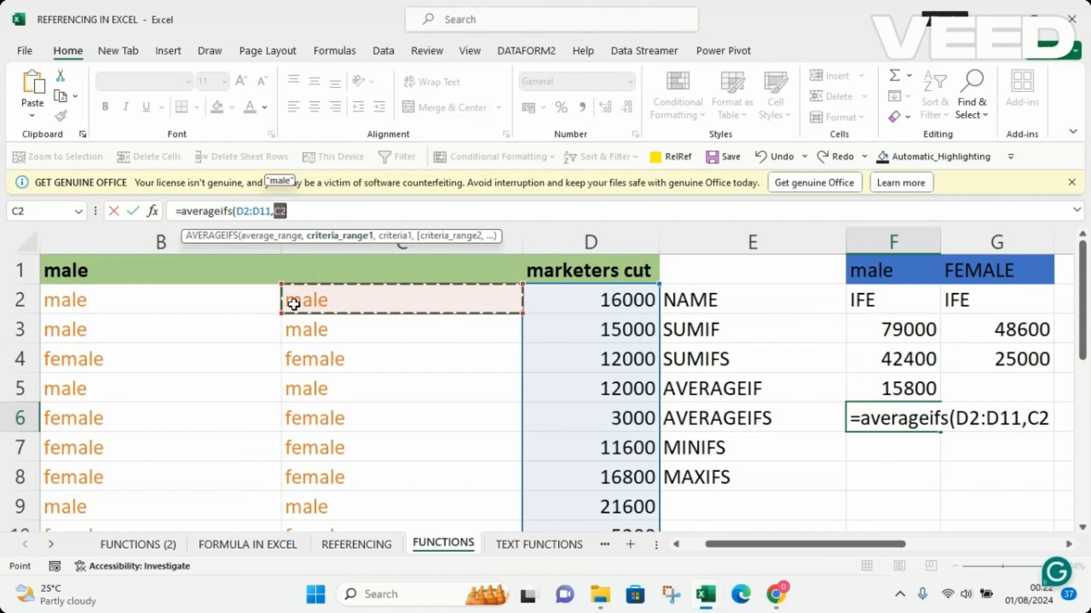
key(ctrl+shift+Down)
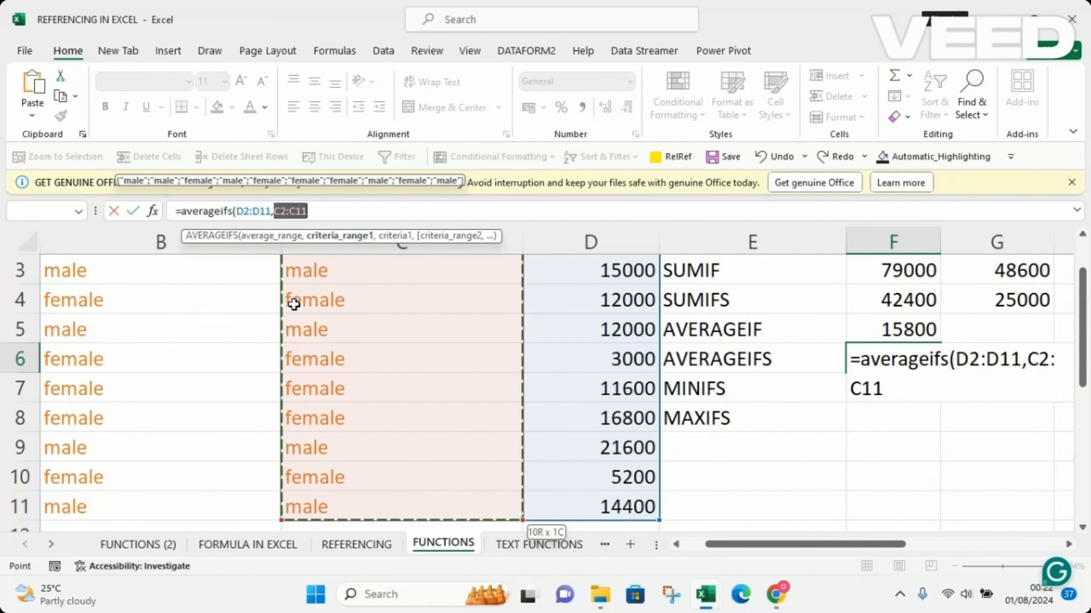
text(,)
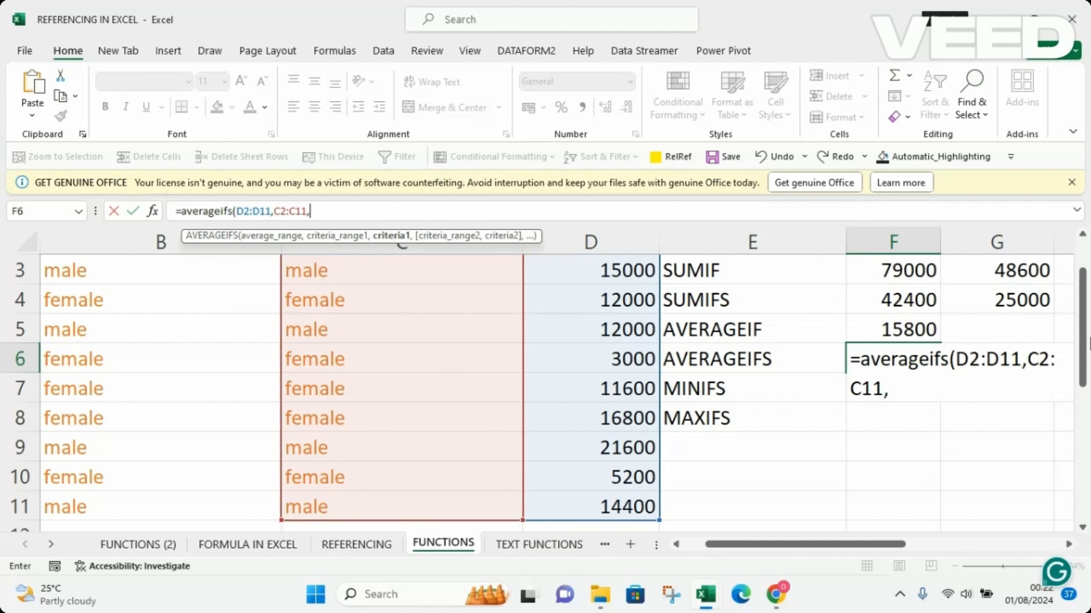
scroll(1040, 359, up, 1)
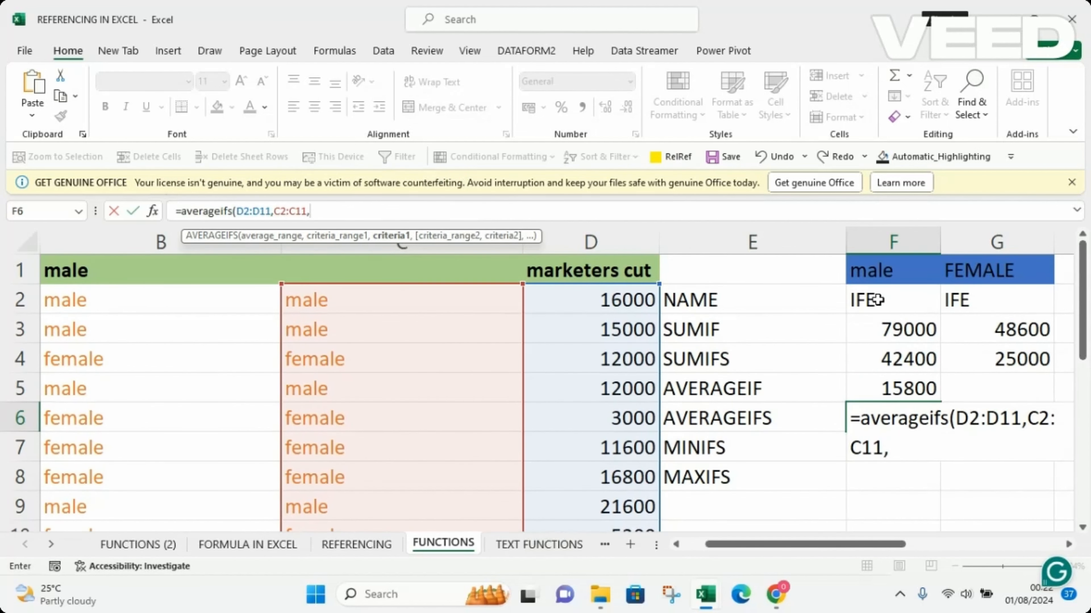
click(883, 270)
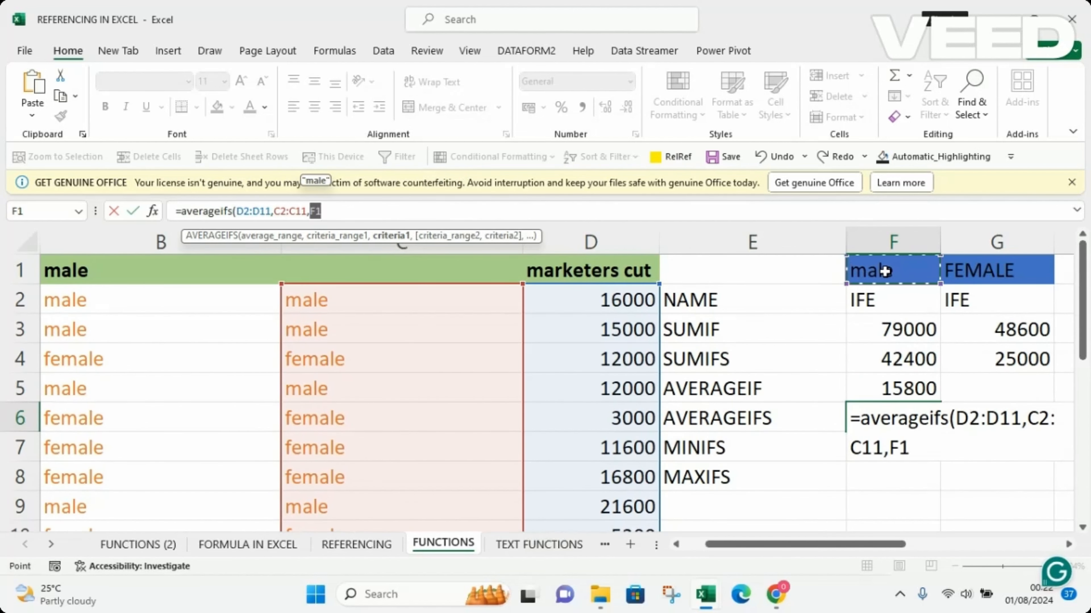
text(,)
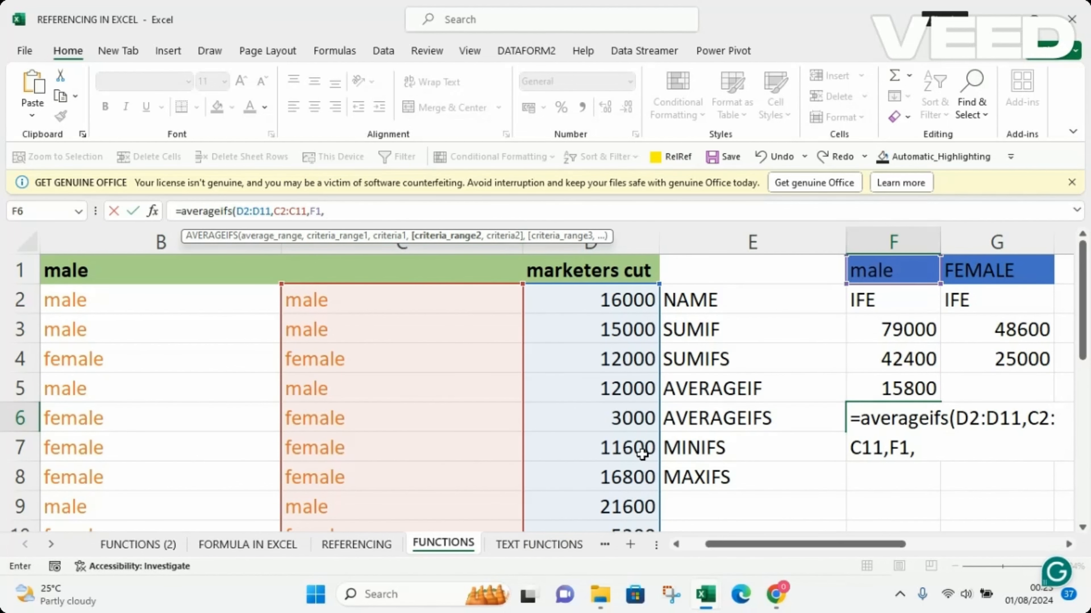
Step: Add the marketers column A2:A11 with the name cell F2 as second criterion and complete the AVERAGEIFS formula in F6
drag(752, 549, 730, 548)
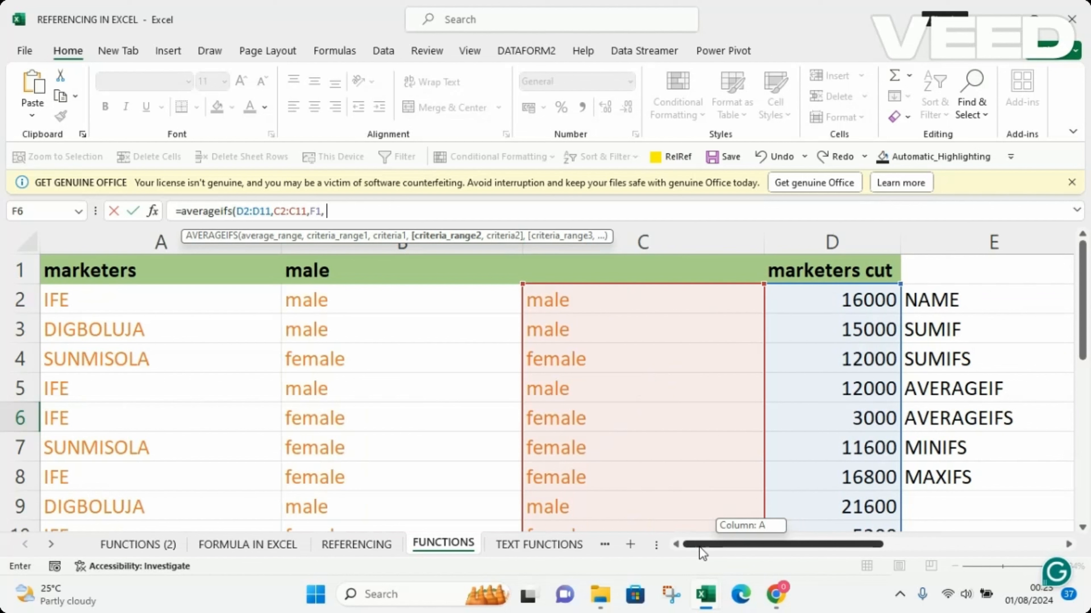
click(70, 299)
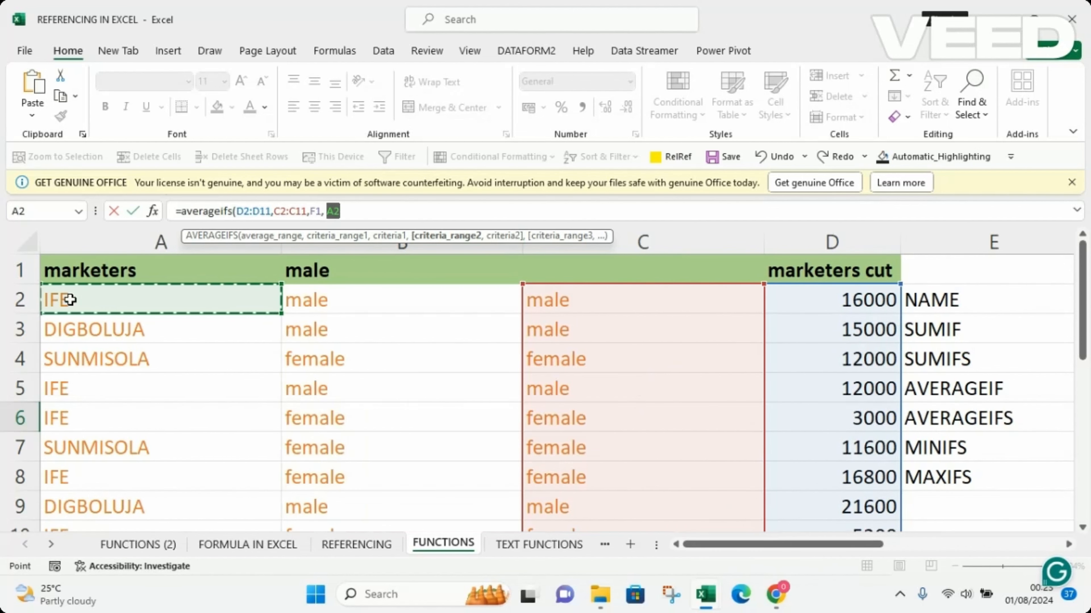
key(ctrl+shift+Down)
text(,)
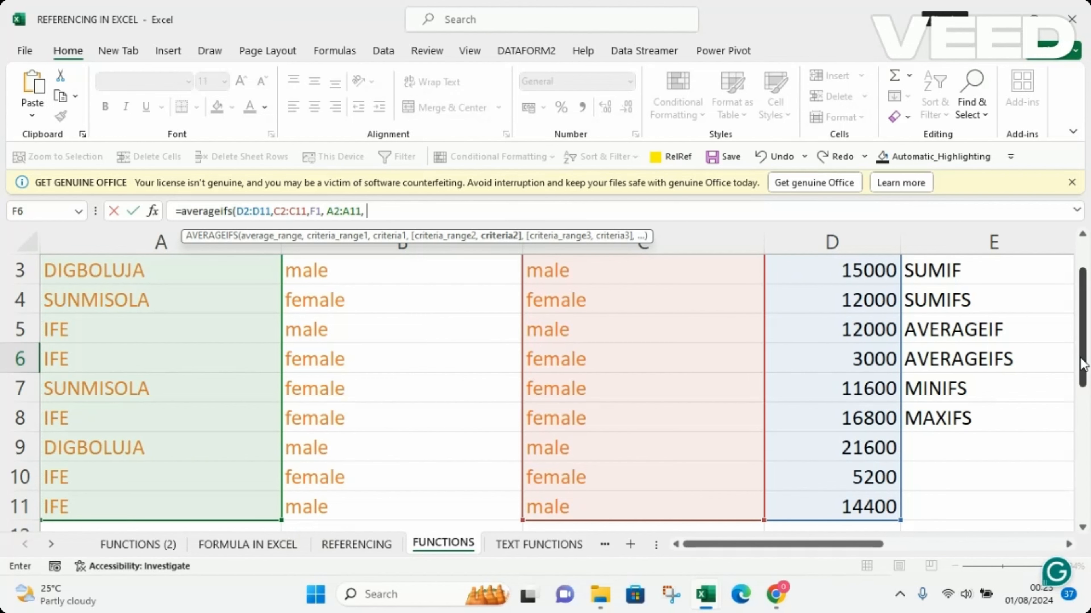
drag(1080, 355, 1082, 335)
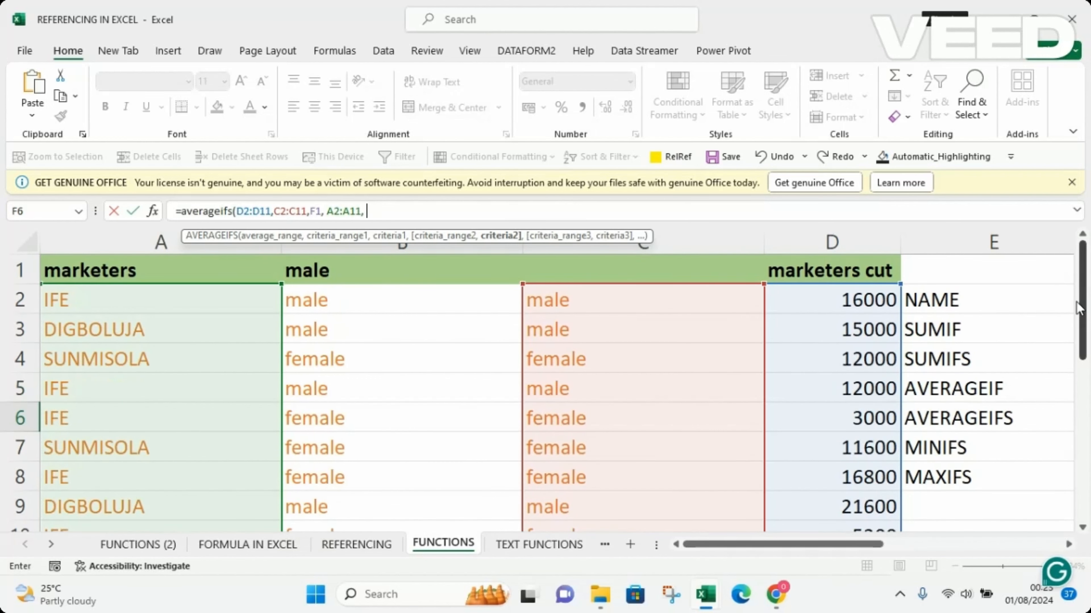
drag(859, 544, 930, 544)
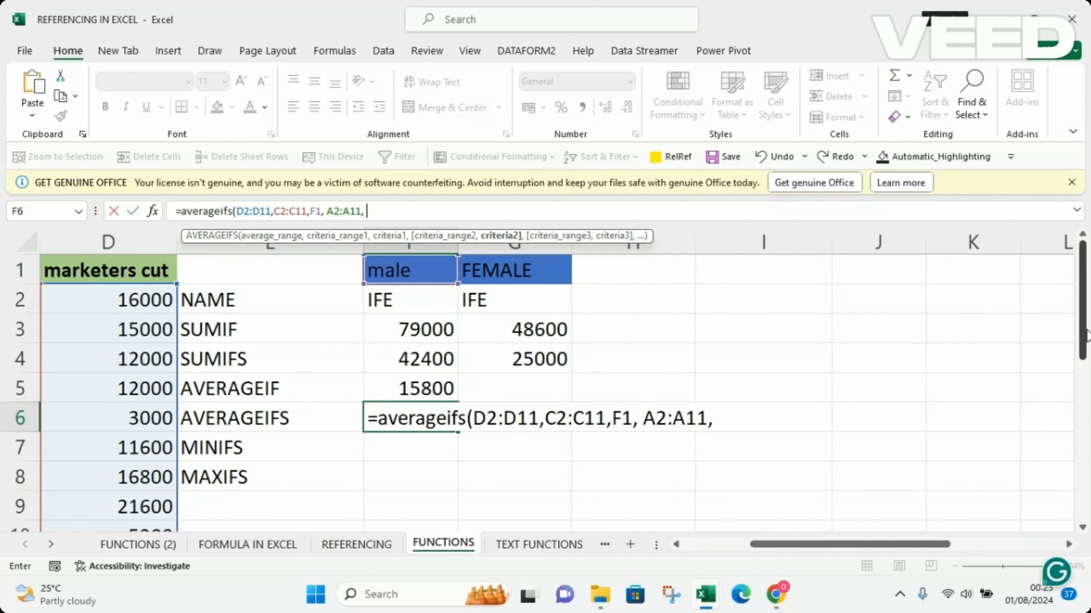
click(390, 299)
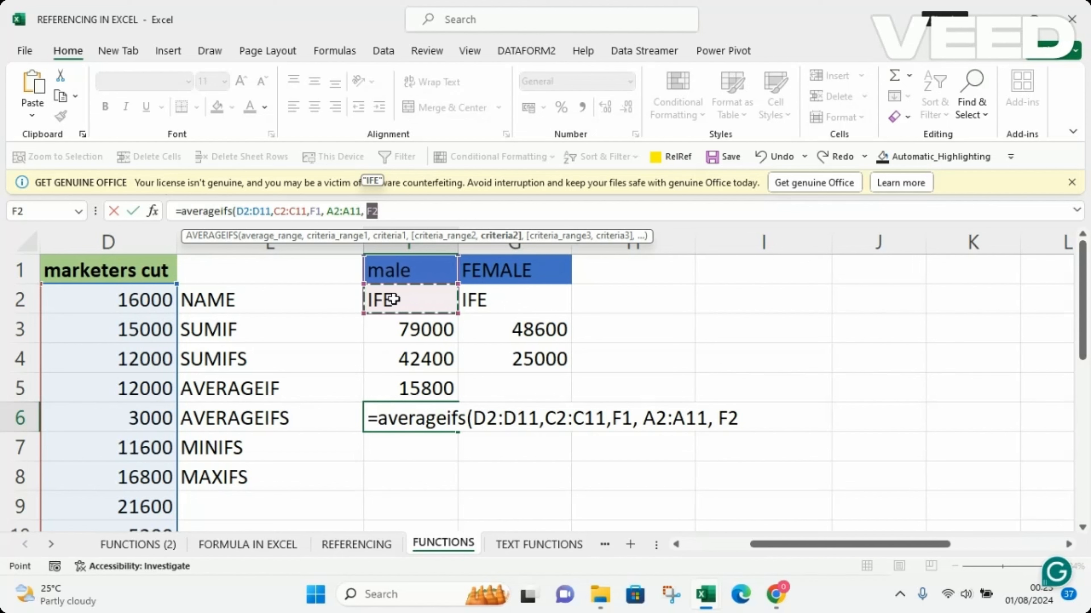
text())
key(Return)
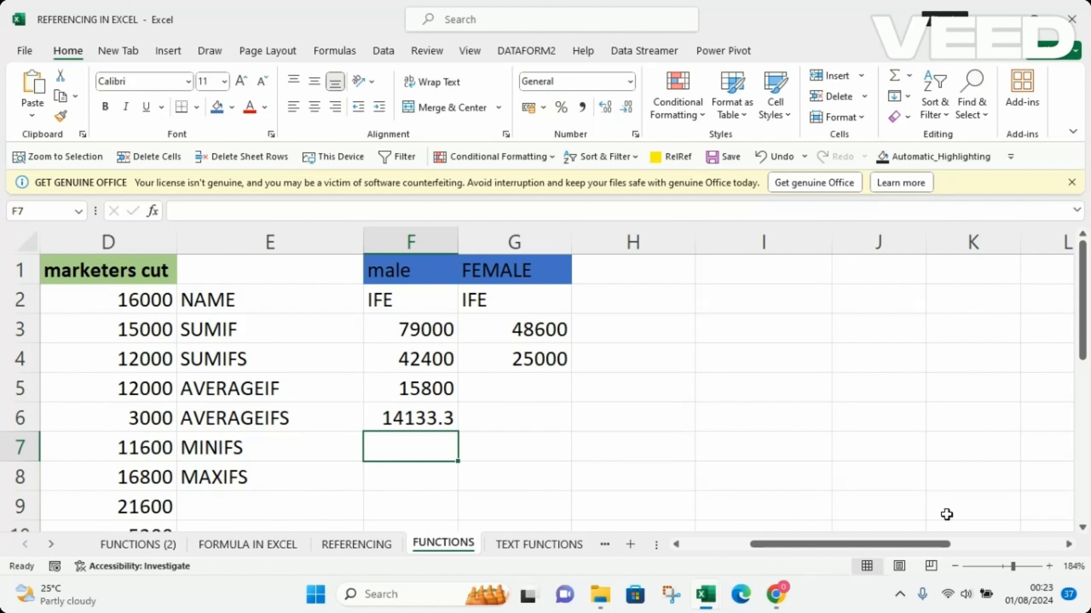
drag(758, 549, 731, 552)
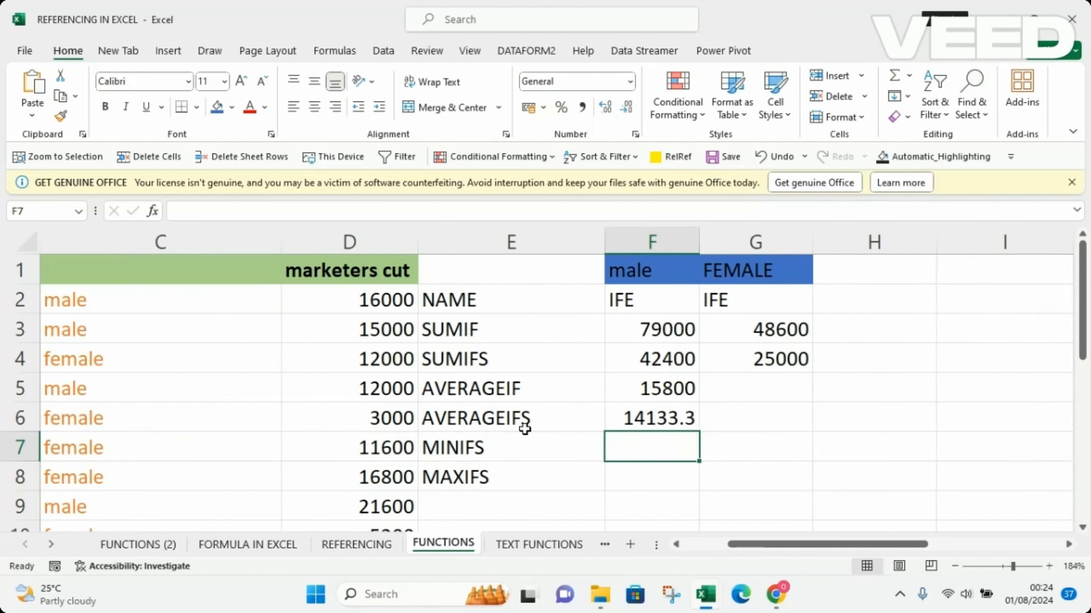